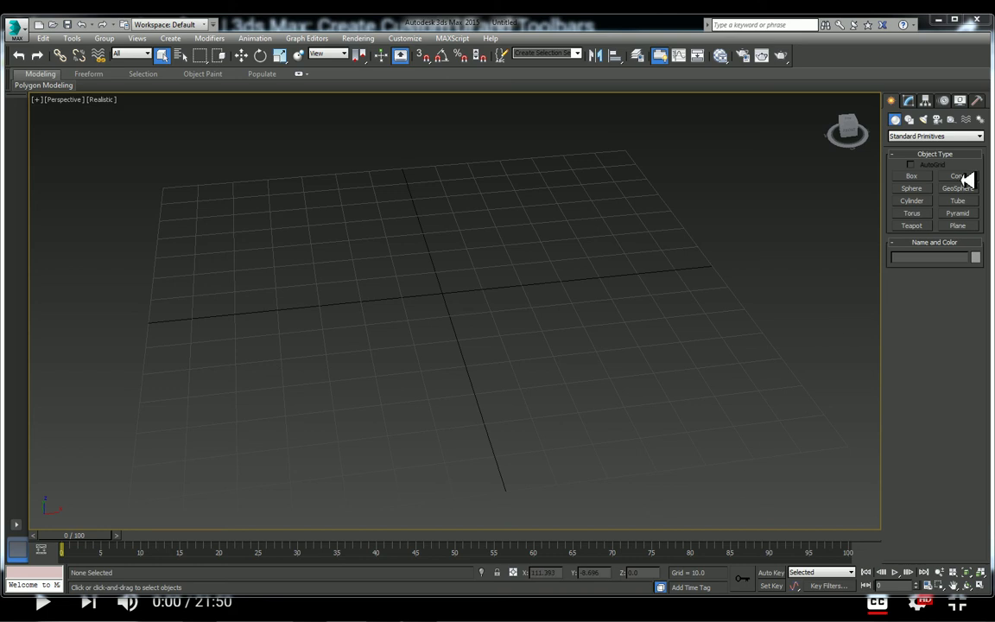
Step: Draw a 12-sided ChamferCyl disc at the grid centre of the Perspective viewport
click(918, 137)
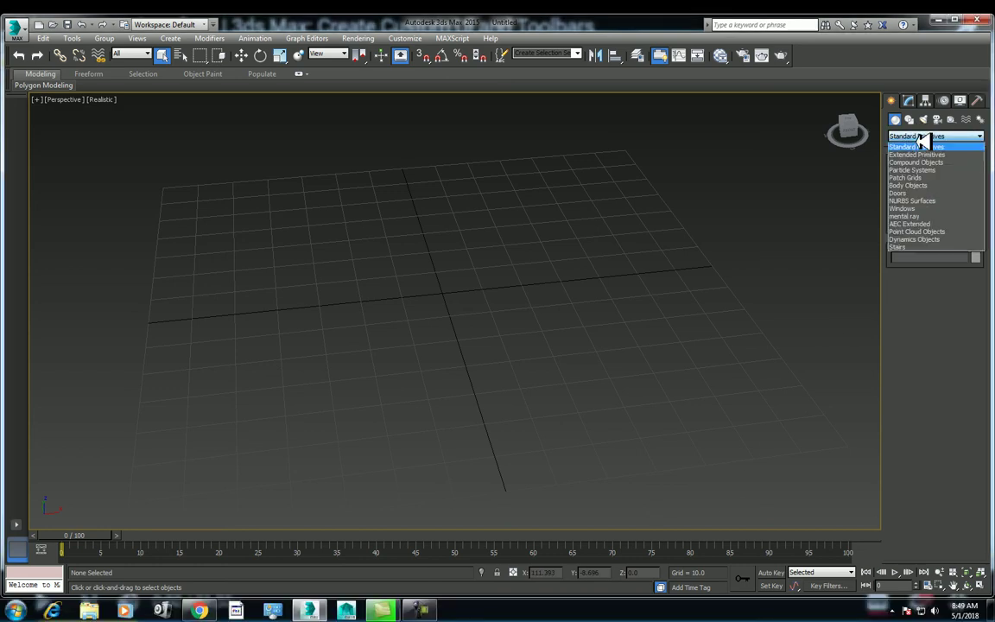
click(922, 154)
middle_drag(483, 263, 453, 282)
click(925, 138)
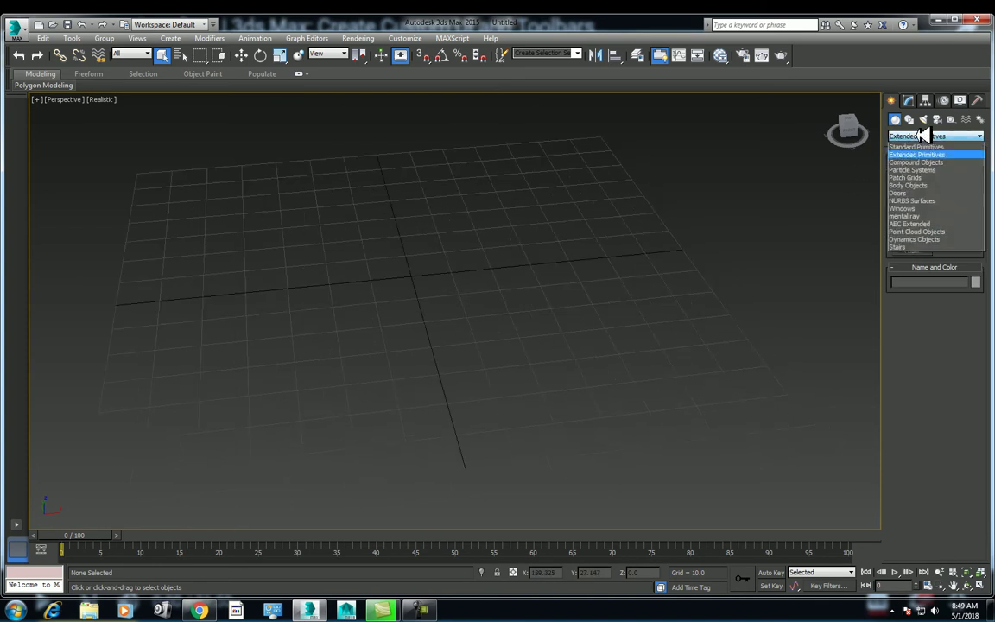
click(925, 153)
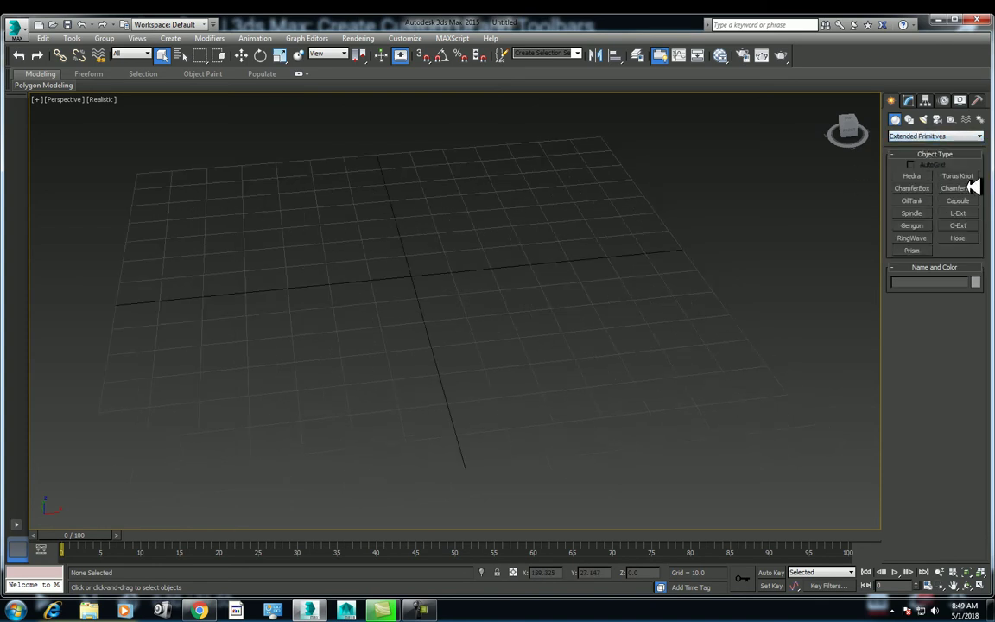
click(957, 188)
drag(414, 276, 486, 362)
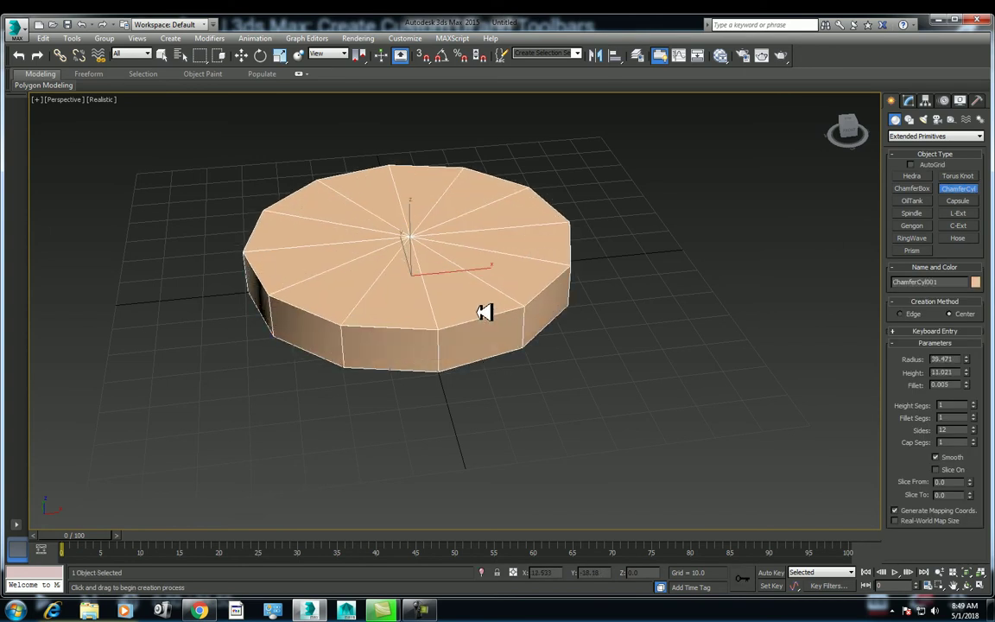
click(479, 312)
right_click(479, 312)
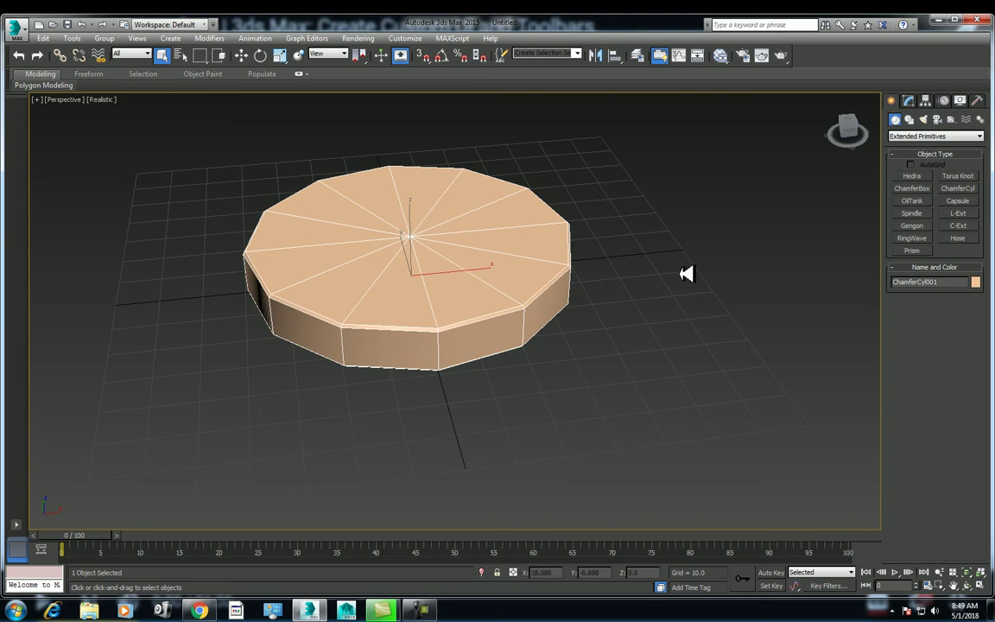
Step: Set the disc's radius to 37.102, add height segments, and give it 50 sides and 5 cap segments
click(909, 100)
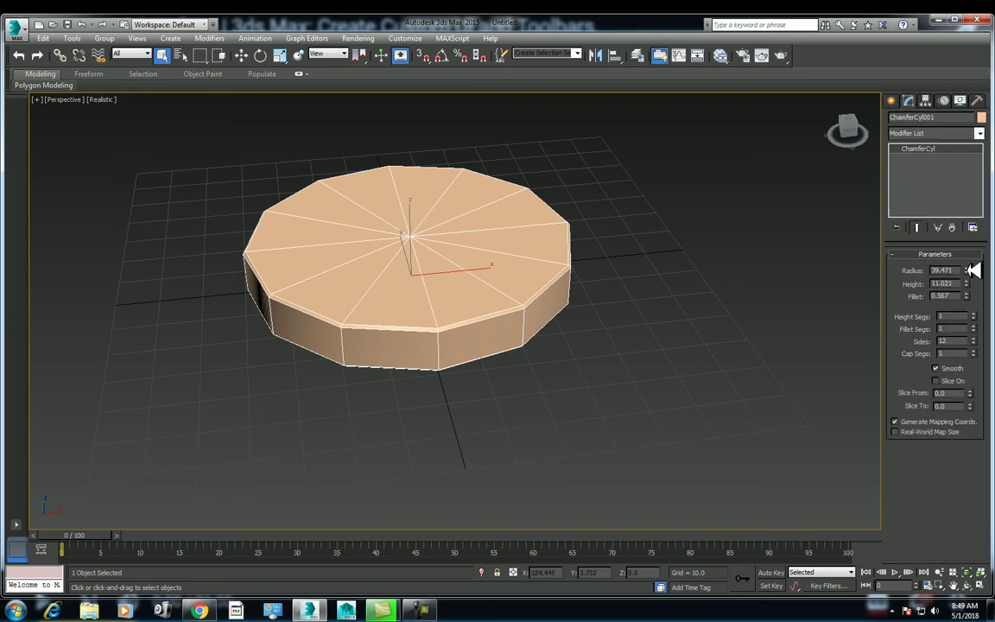
mouse_move(971, 270)
mouse_down()
mouse_move(973, 296)
mouse_move(964, 271)
mouse_up()
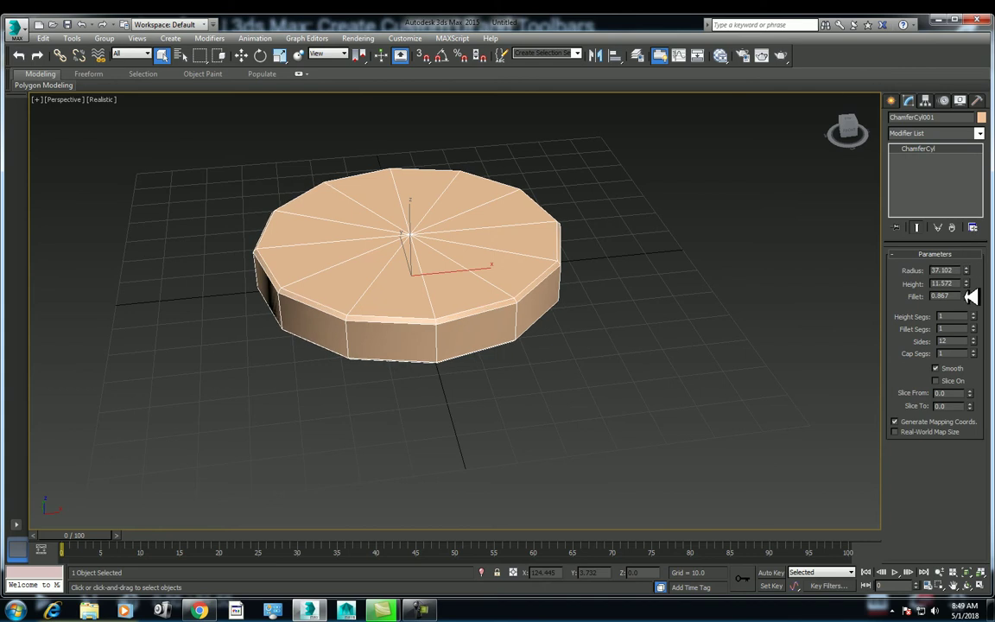
mouse_move(972, 316)
mouse_down()
mouse_move(973, 276)
mouse_move(983, 329)
mouse_move(971, 262)
mouse_up()
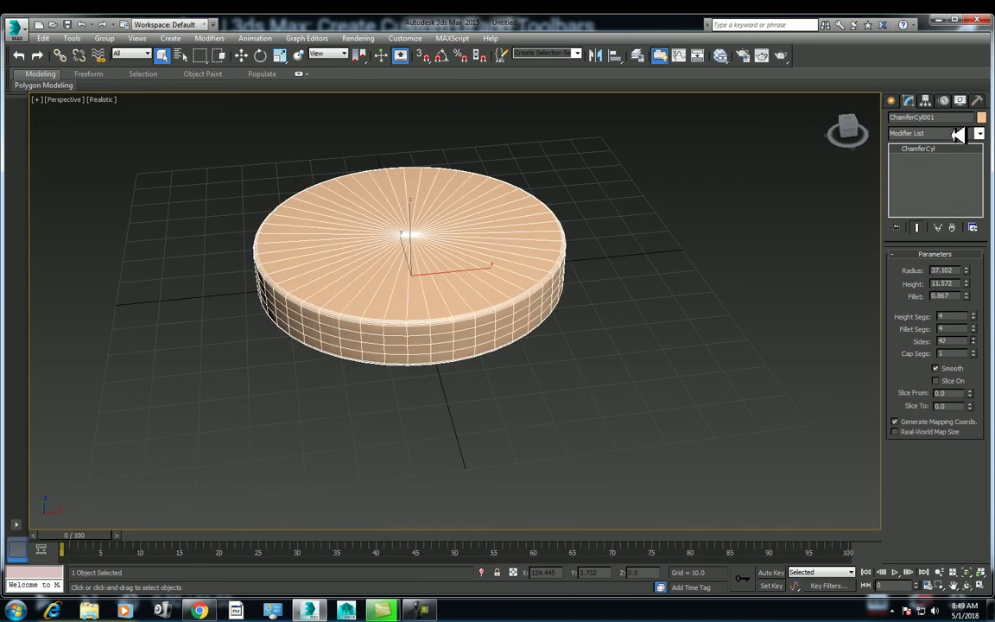
click(951, 341)
text(0)
key(Return)
click(973, 349)
click(973, 349)
scroll(432, 337, up, 2)
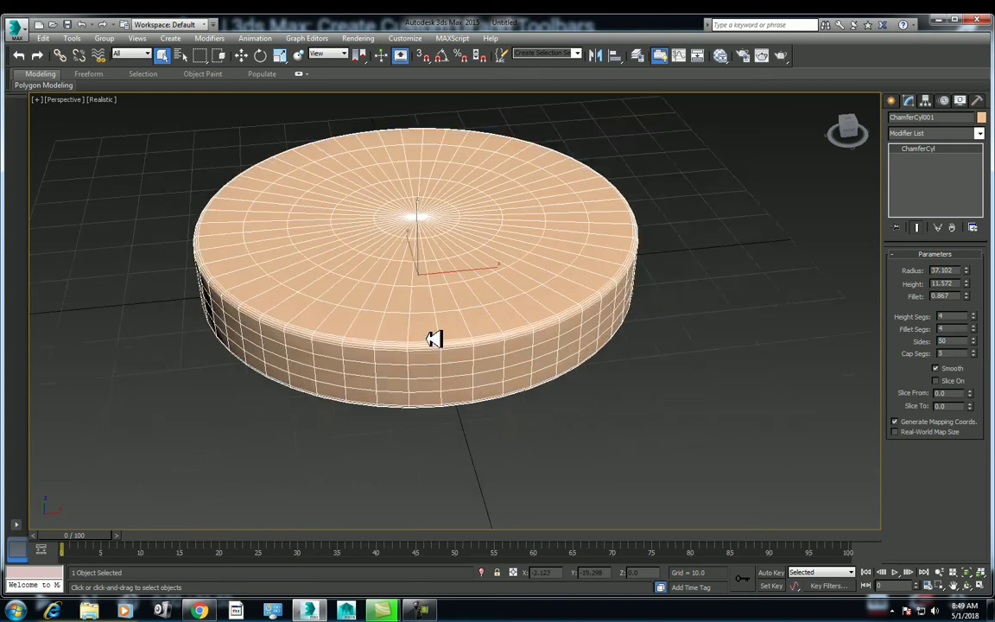
scroll(433, 338, up, 2)
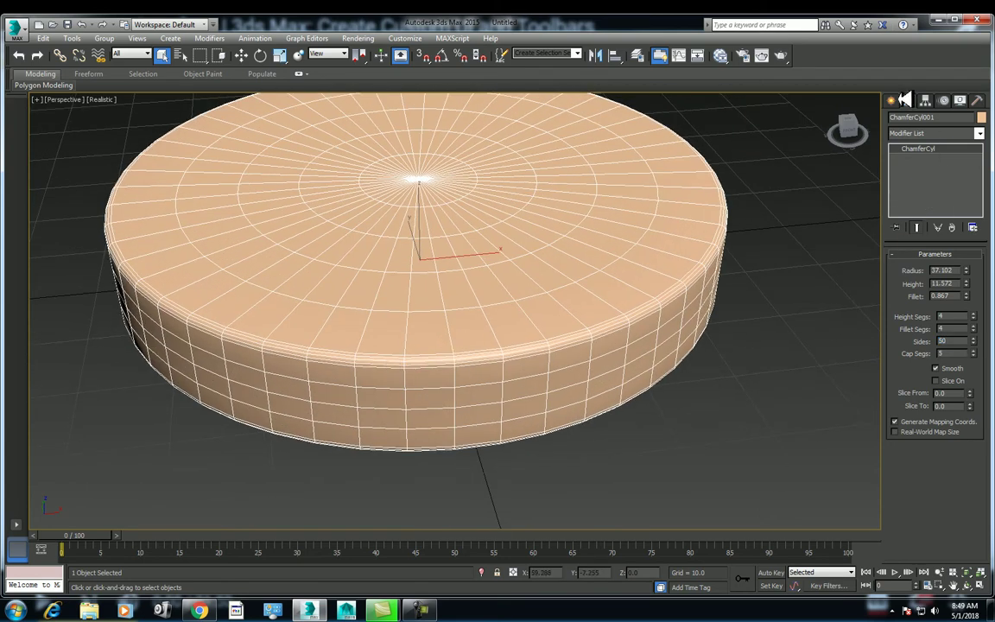
Step: Remove the disc's fillet, then settle on a softly rounded 0.64 fillet
click(892, 100)
click(920, 135)
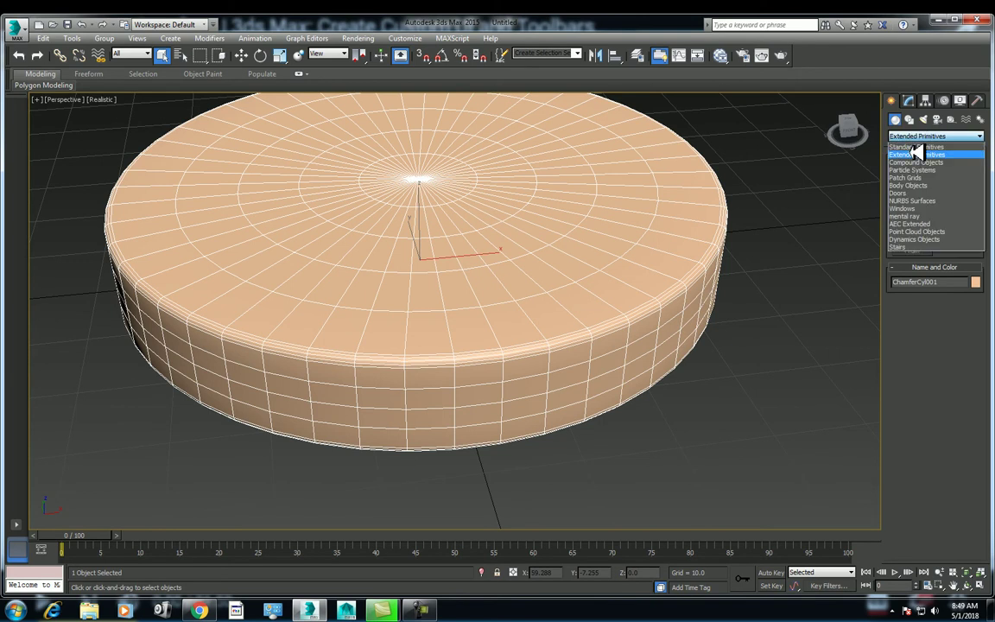
click(916, 154)
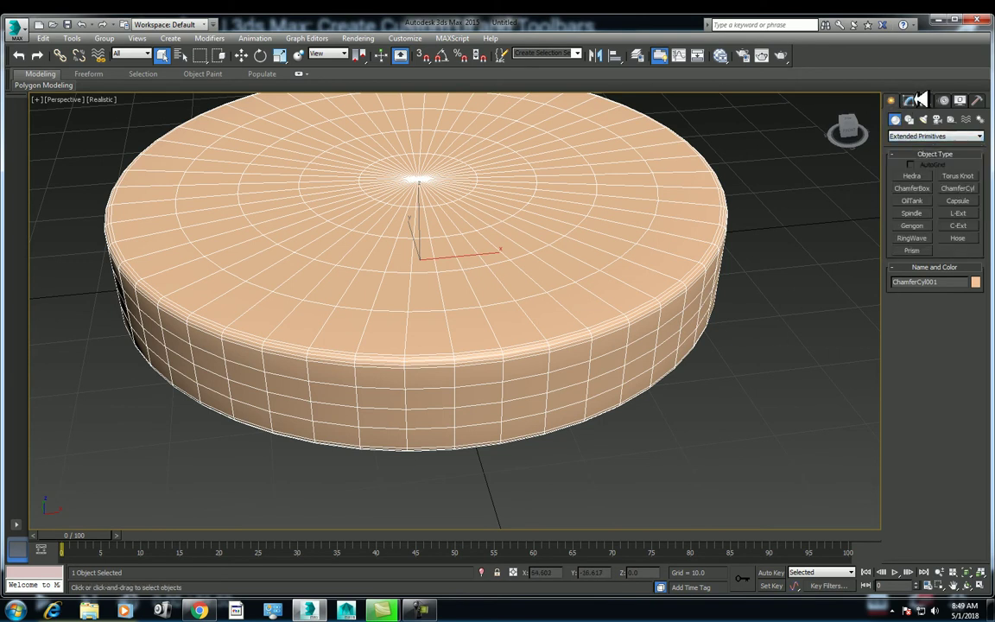
click(914, 100)
drag(968, 296, 981, 403)
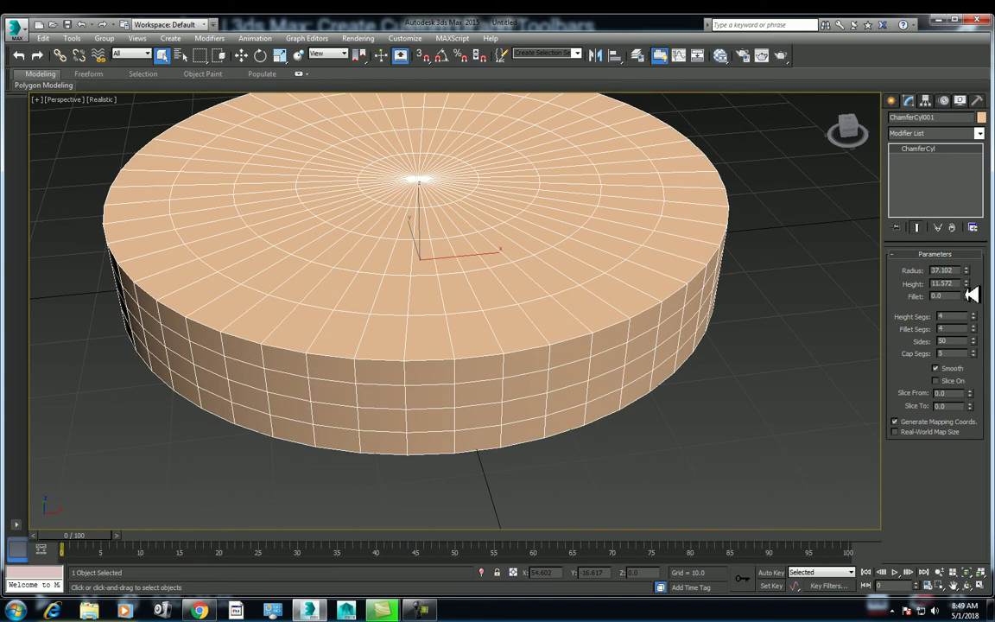
drag(970, 294, 905, 259)
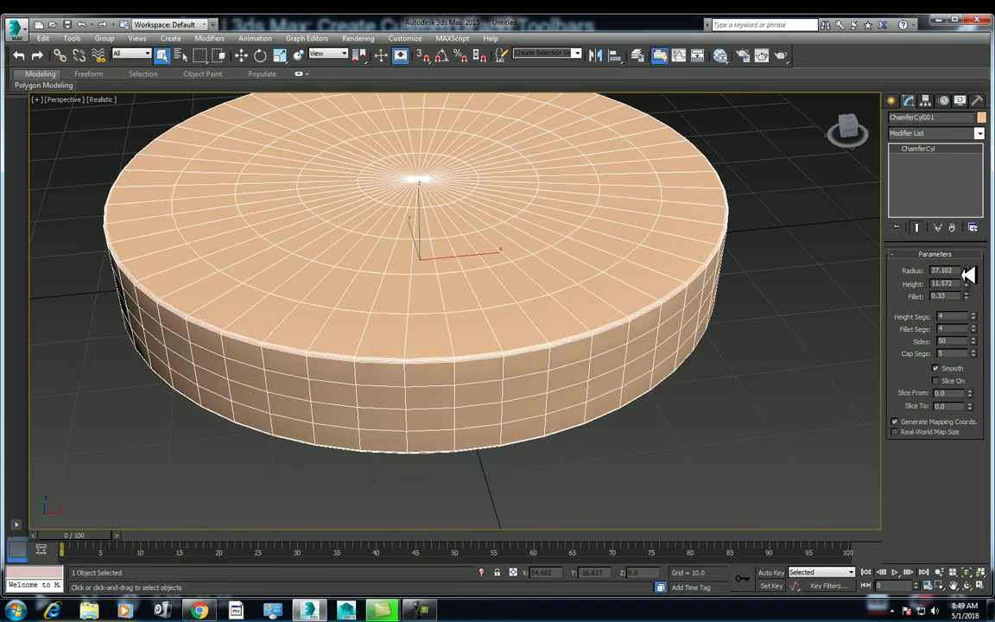
Step: Switch to Top view, activate the Move tool and deselect the disc
key(t)
right_click(510, 304)
click(538, 315)
click(641, 242)
click(891, 100)
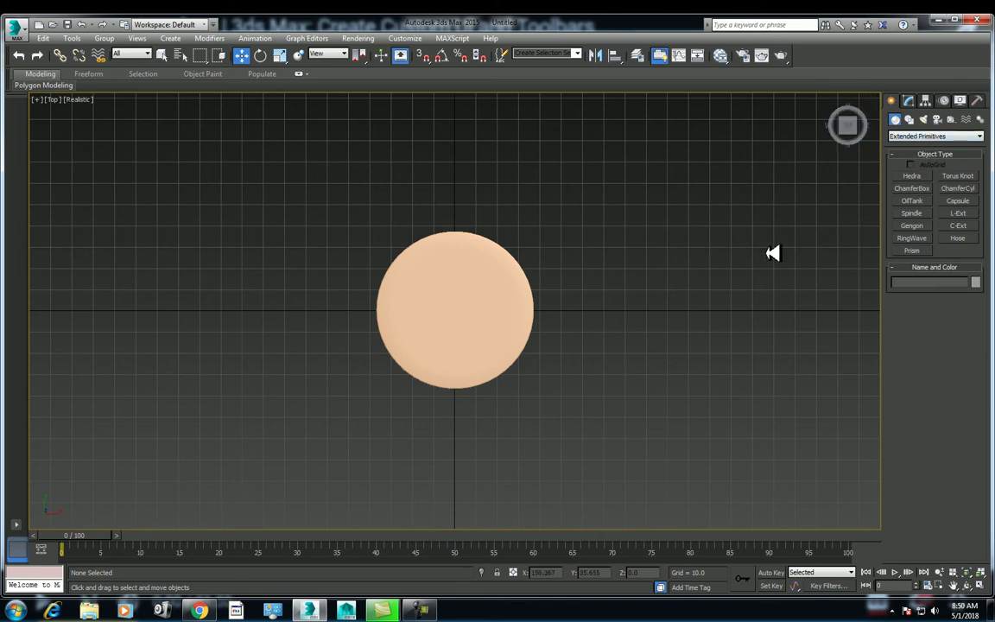
Step: Draw a small chamfered cylinder near the disc's upper-right edge and view it in perspective
click(961, 189)
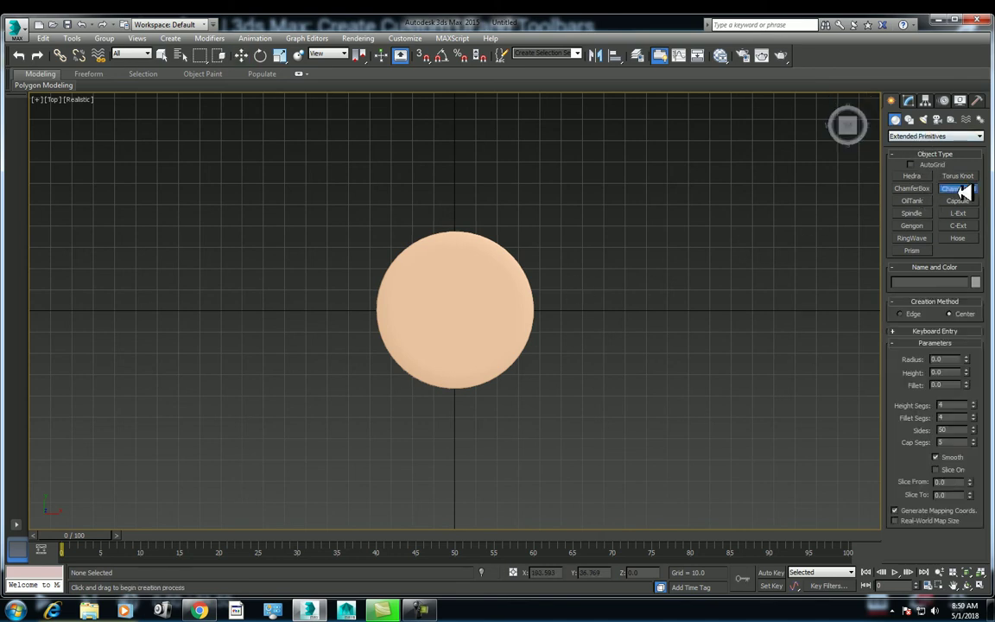
drag(484, 260, 503, 264)
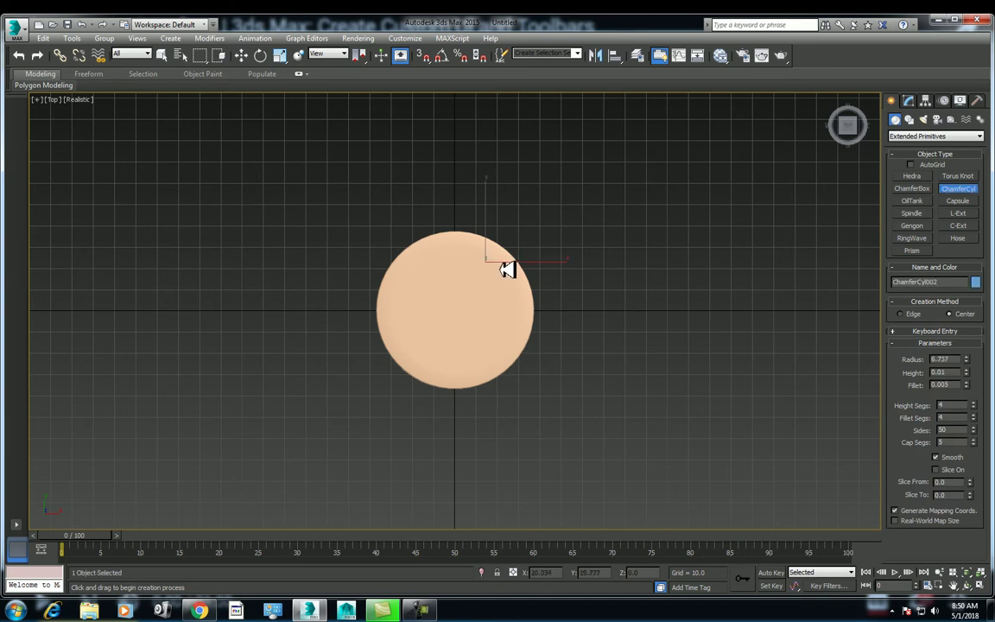
right_click(505, 195)
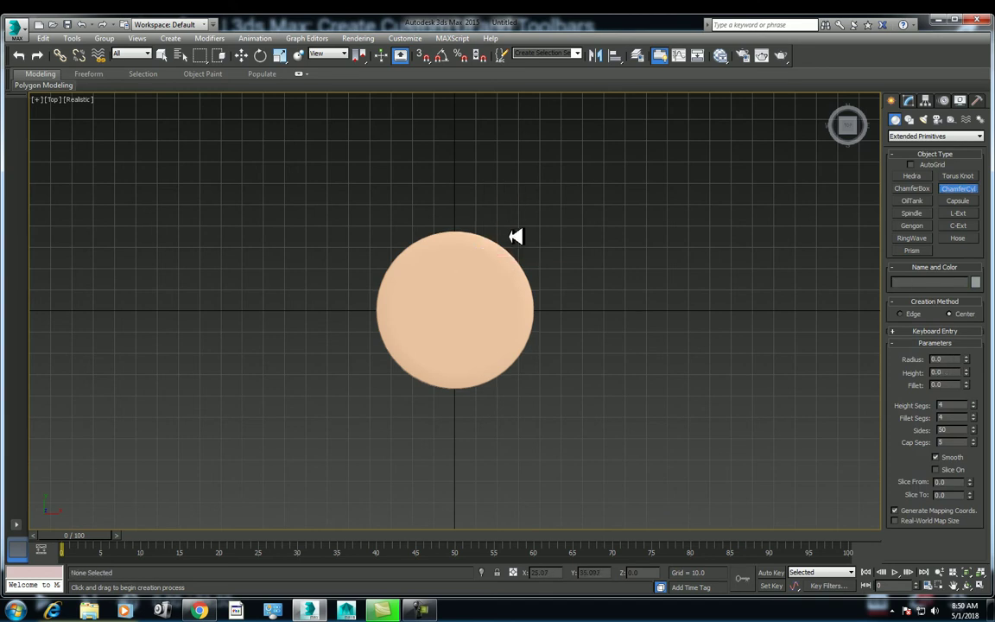
drag(483, 262, 501, 278)
click(489, 216)
right_click(489, 191)
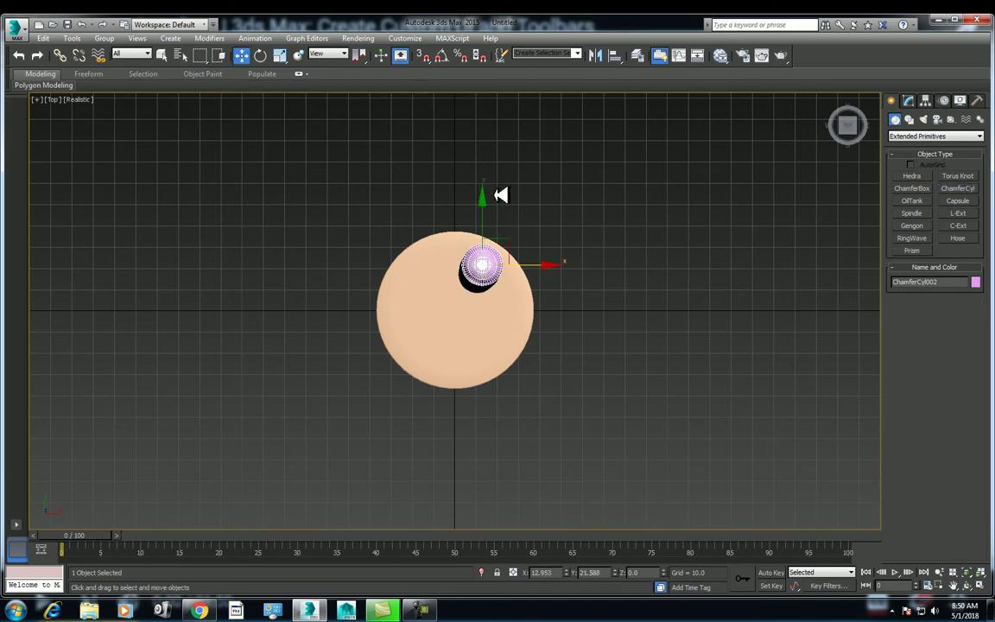
key(p)
key(z)
scroll(704, 345, down, 5)
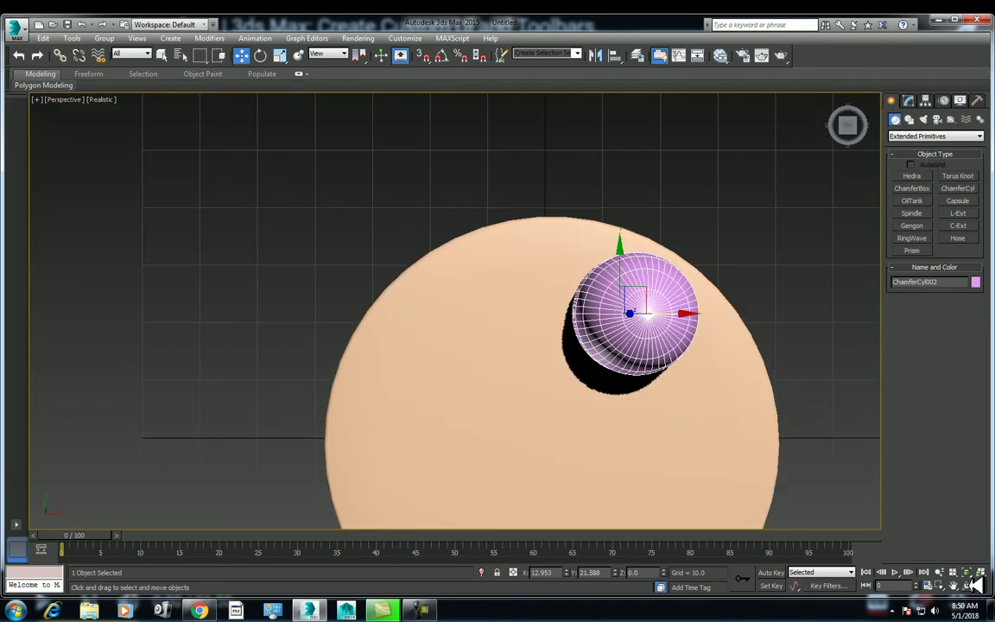
click(974, 585)
mouse_move(506, 313)
mouse_down()
mouse_move(480, 288)
mouse_move(510, 259)
mouse_up()
Step: Set the pole to radius 2.318, height 52.106 and fillet 0.324
click(909, 101)
mouse_move(977, 269)
mouse_down()
mouse_move(985, 289)
mouse_move(970, 225)
mouse_up()
drag(737, 248, 895, 325)
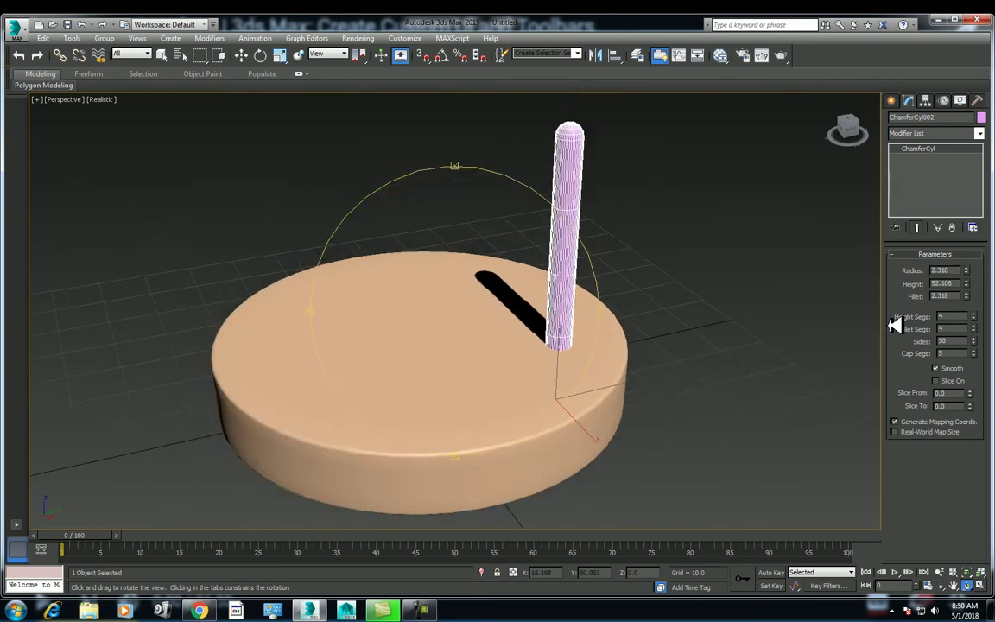
drag(972, 297, 972, 347)
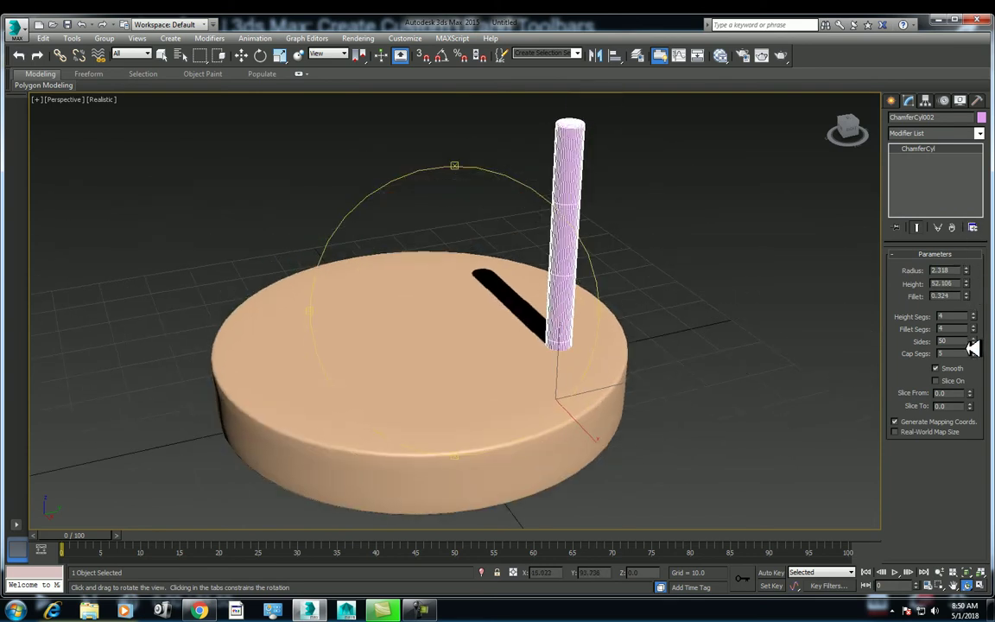
Step: In Top wireframe view, shift the pole slightly up and right, then select the large disc
key(w)
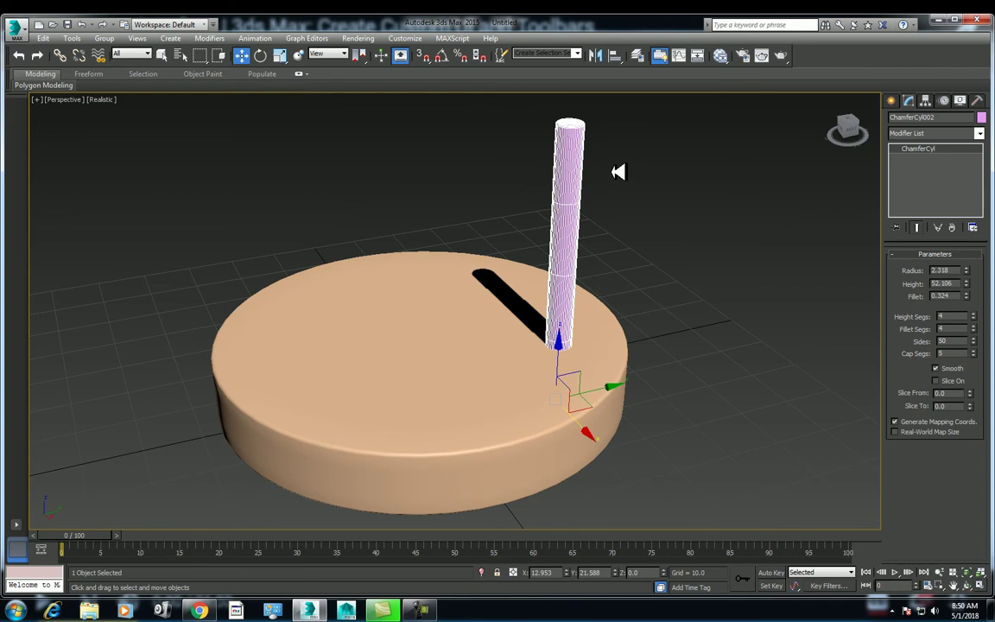
key(t)
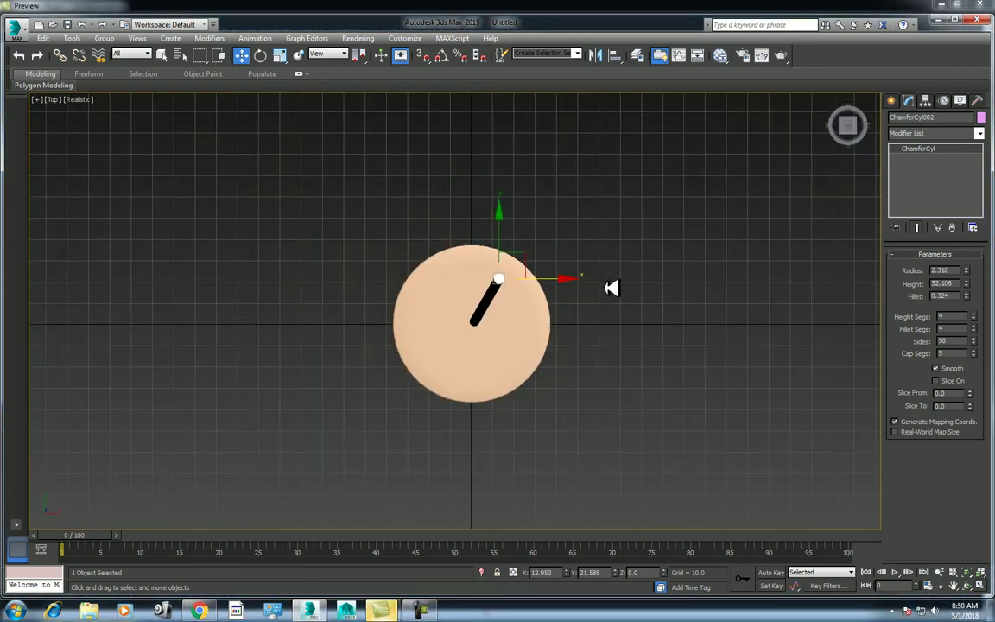
key(F3)
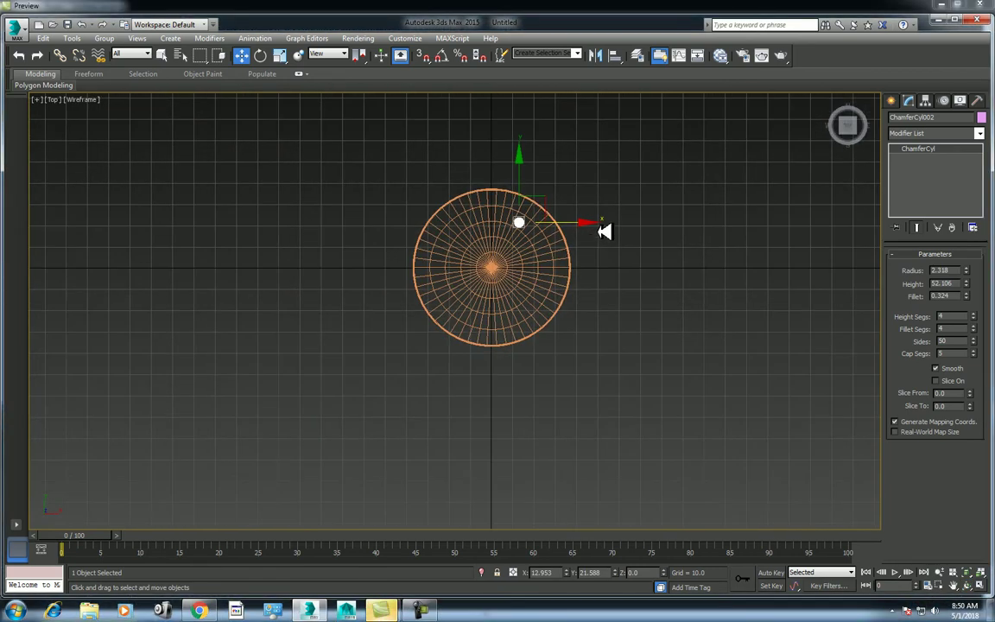
middle_drag(610, 229, 618, 196)
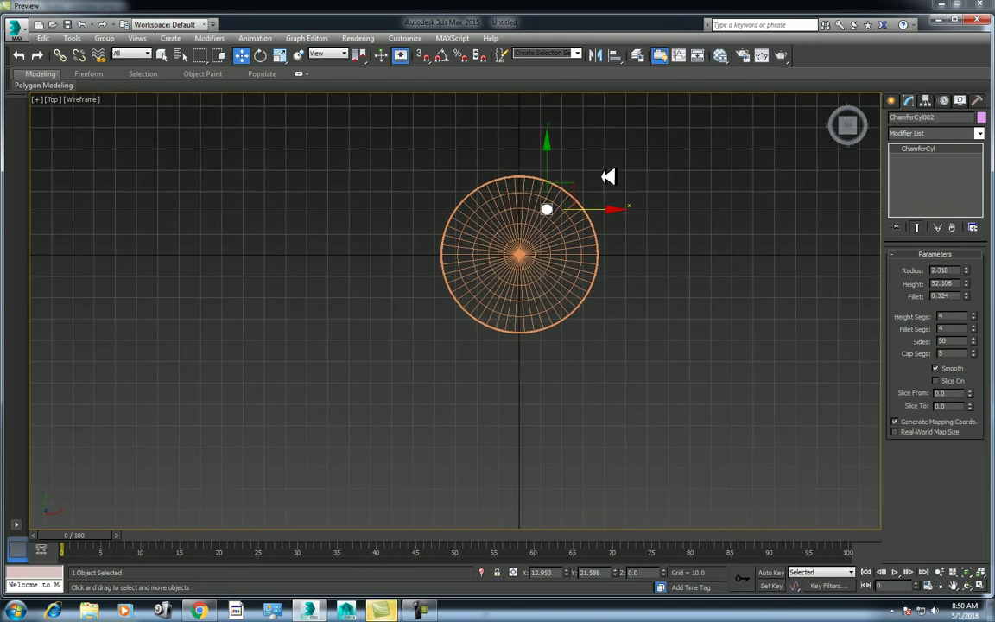
scroll(622, 257, up, 1)
scroll(605, 231, up, 3)
scroll(575, 277, down, 2)
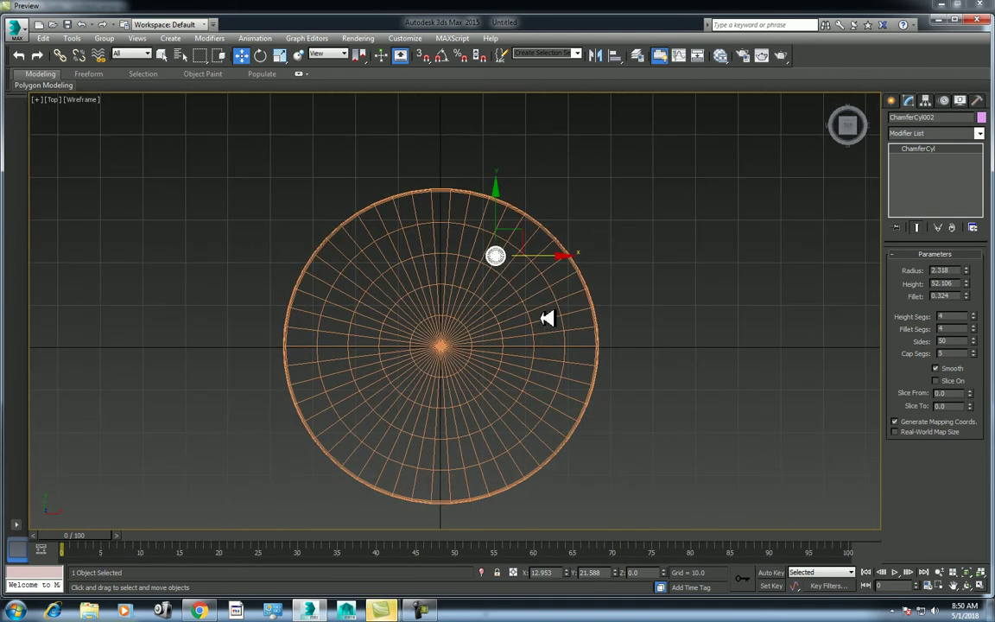
scroll(570, 217, up, 2)
drag(562, 196, 573, 183)
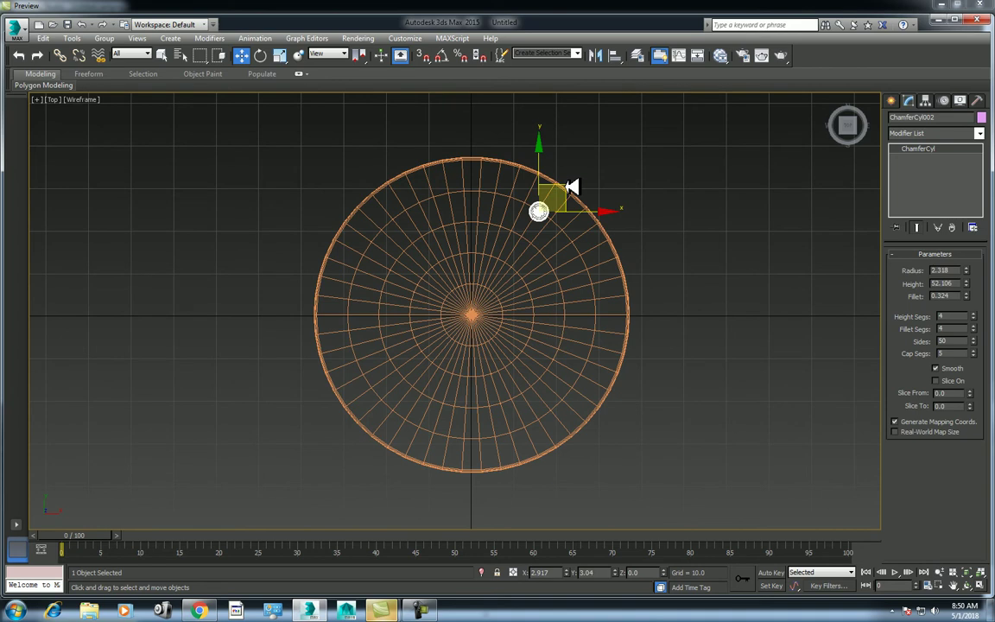
click(458, 316)
click(707, 262)
click(591, 303)
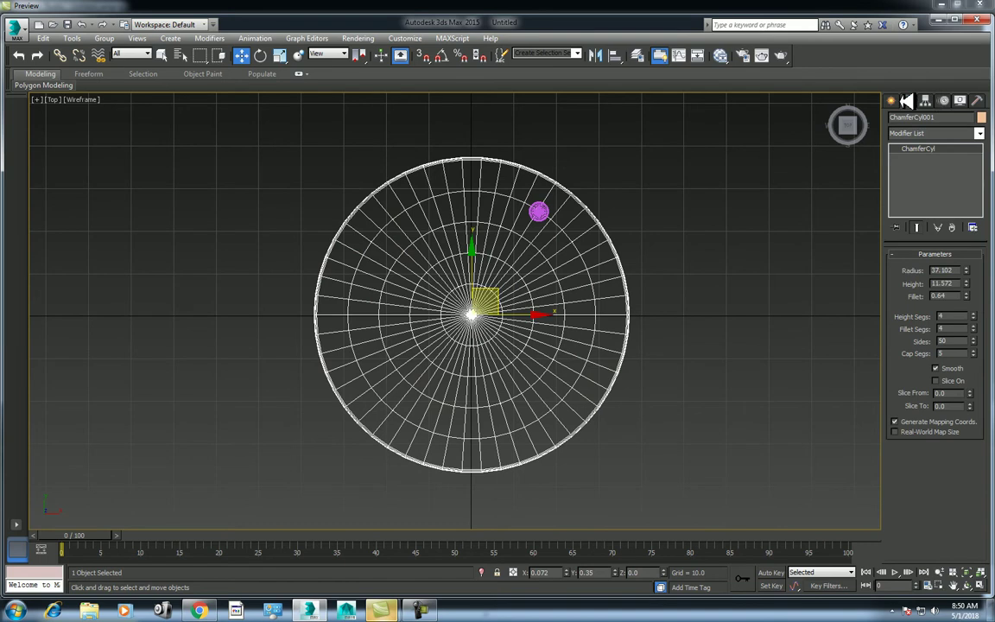
Step: Enable Affect Pivot Only and drag the pole's pivot toward the disc centre
click(935, 101)
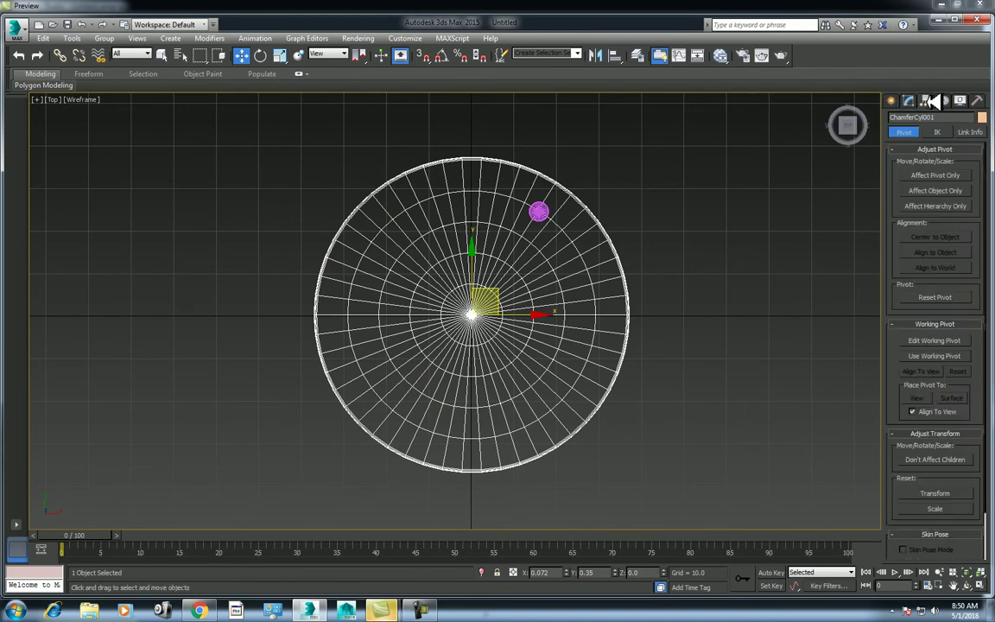
click(960, 174)
drag(573, 203, 577, 195)
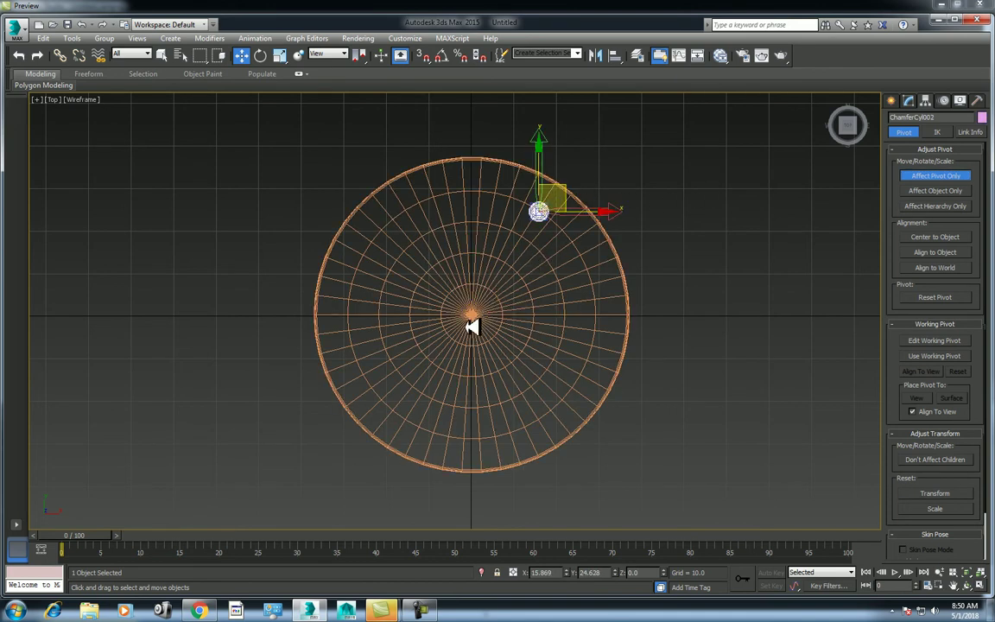
scroll(518, 286, up, 3)
scroll(596, 225, up, 3)
drag(598, 162, 462, 366)
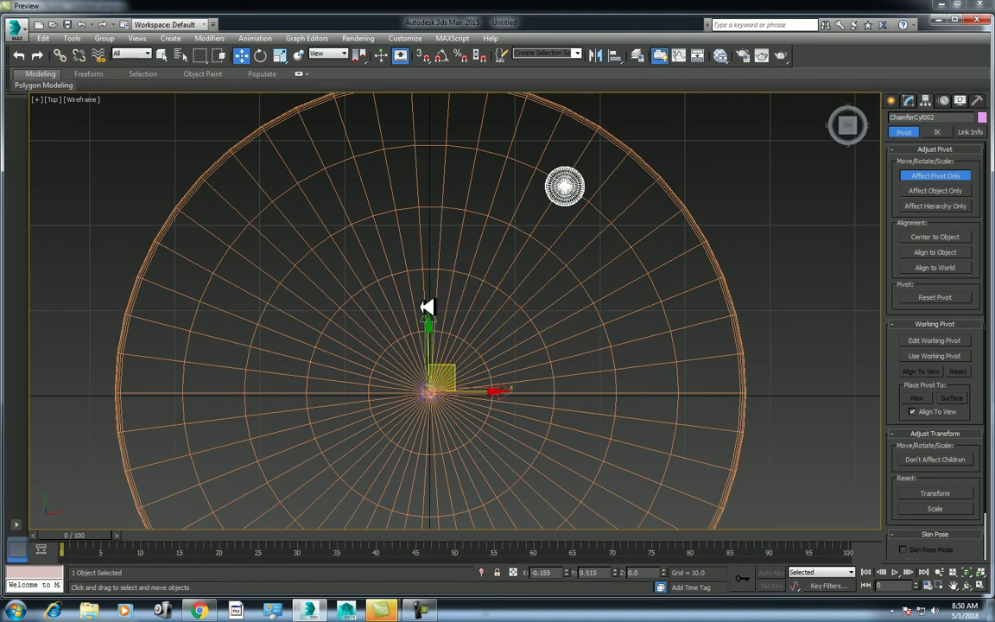
Step: Snap to Grid Points only, snap the pivot to origin 0,0,0, then turn off Affect Pivot Only
click(429, 53)
right_click(429, 53)
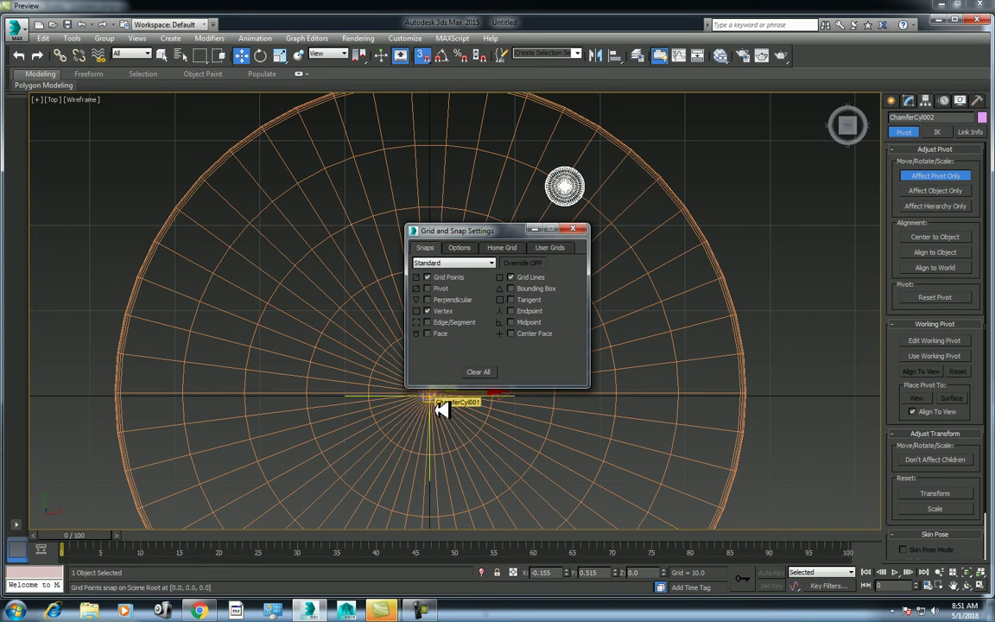
click(441, 311)
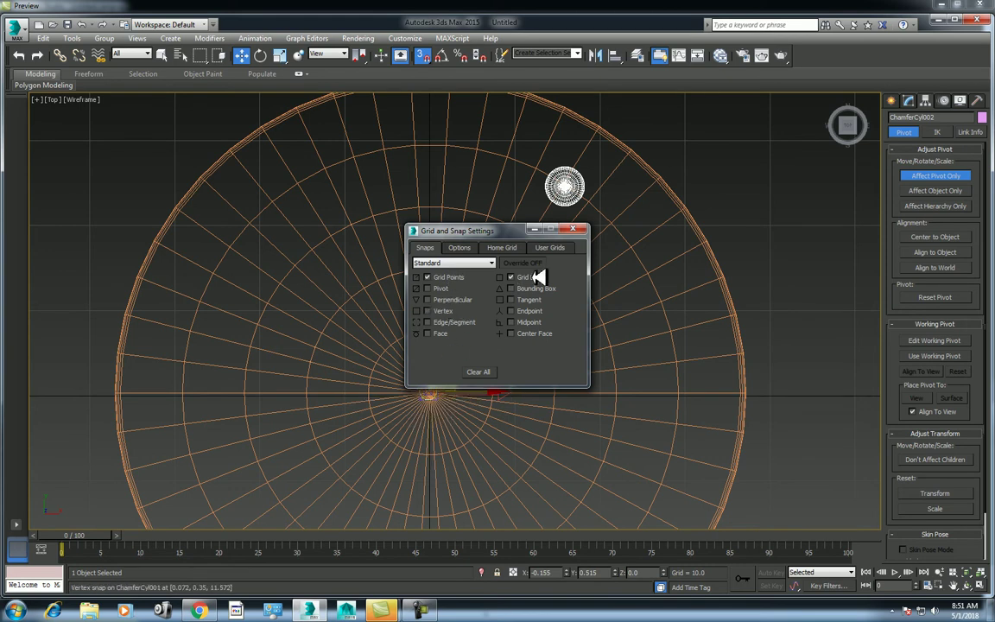
click(573, 229)
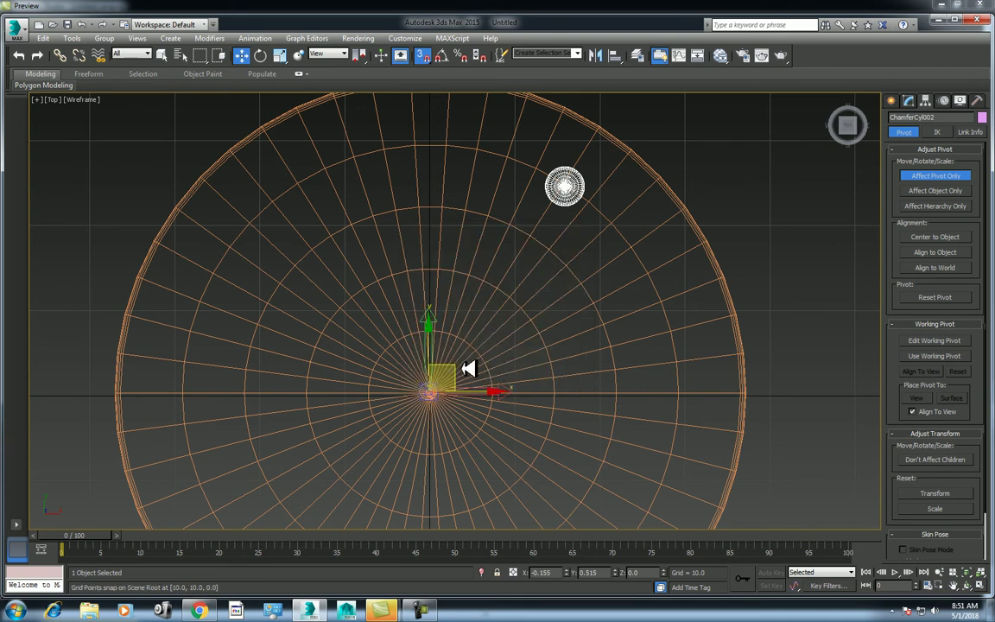
drag(468, 369, 440, 391)
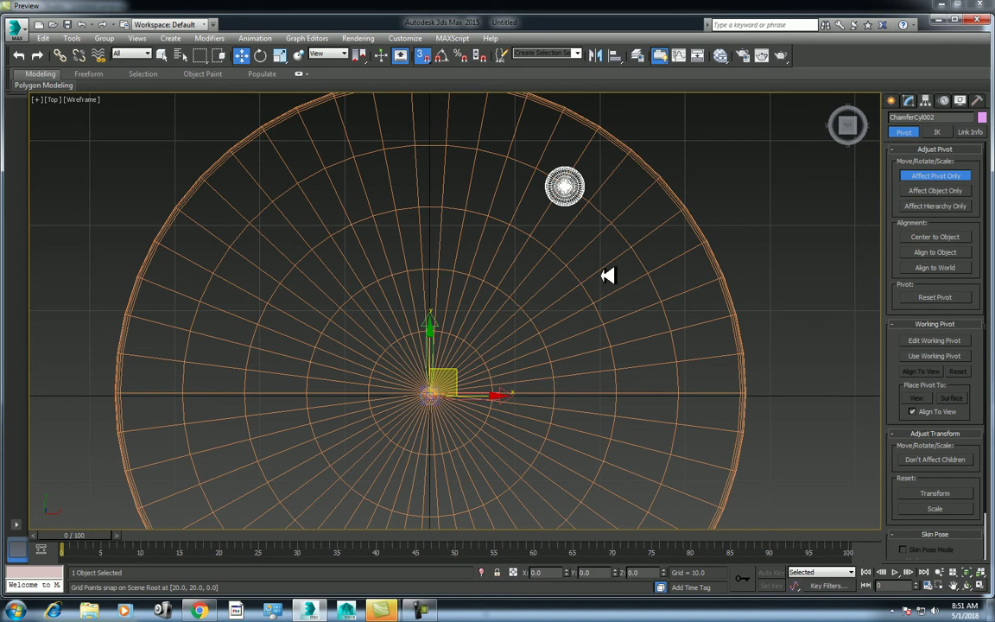
click(973, 178)
scroll(473, 285, down, 3)
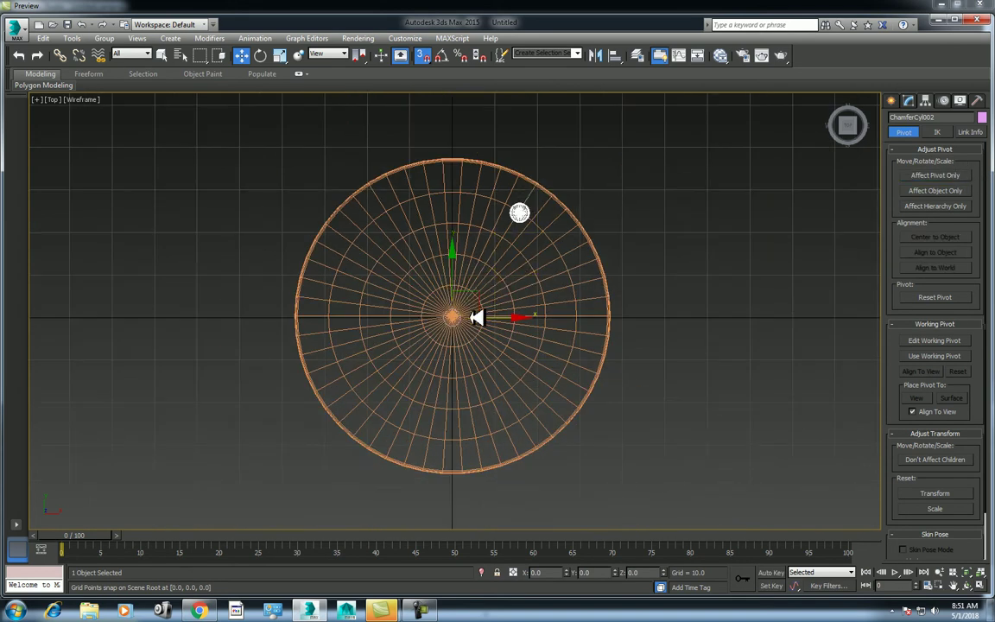
Step: Open the Tools > Array dialog with preview on and disable snapping
click(72, 39)
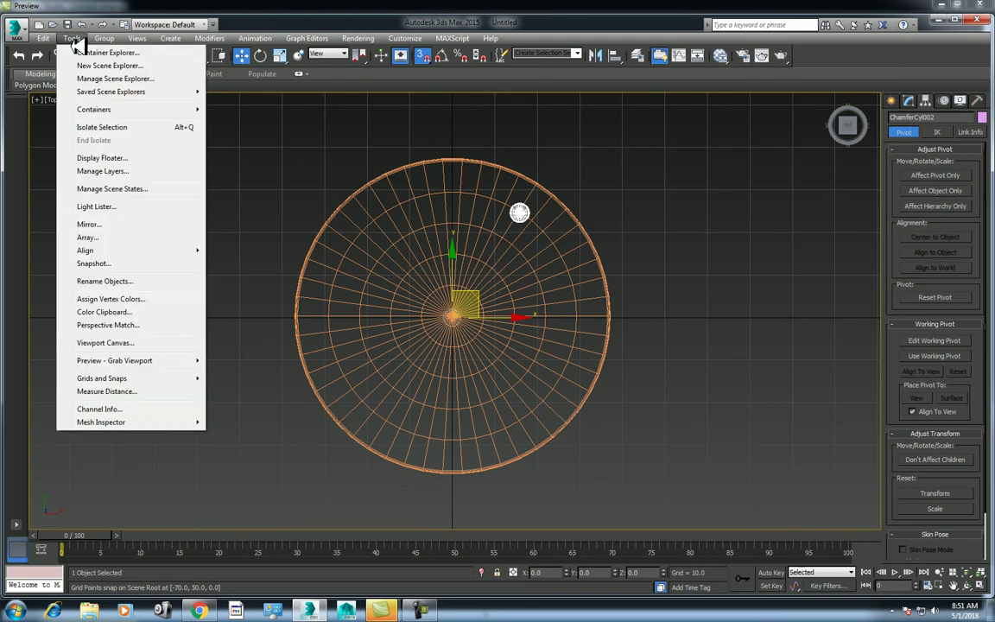
click(134, 237)
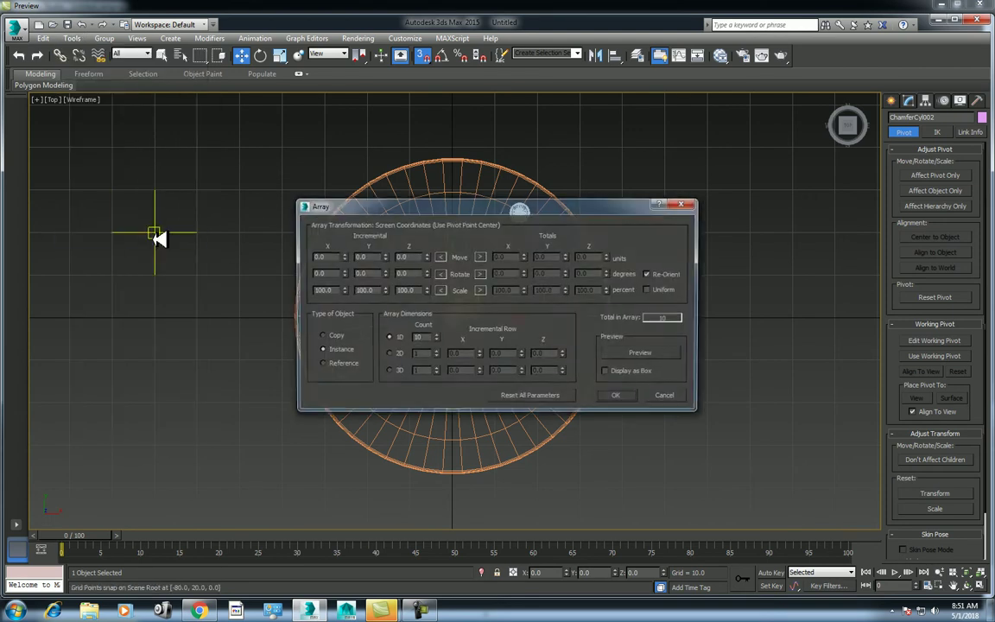
mouse_move(506, 215)
mouse_down()
mouse_move(644, 168)
mouse_move(760, 104)
mouse_up()
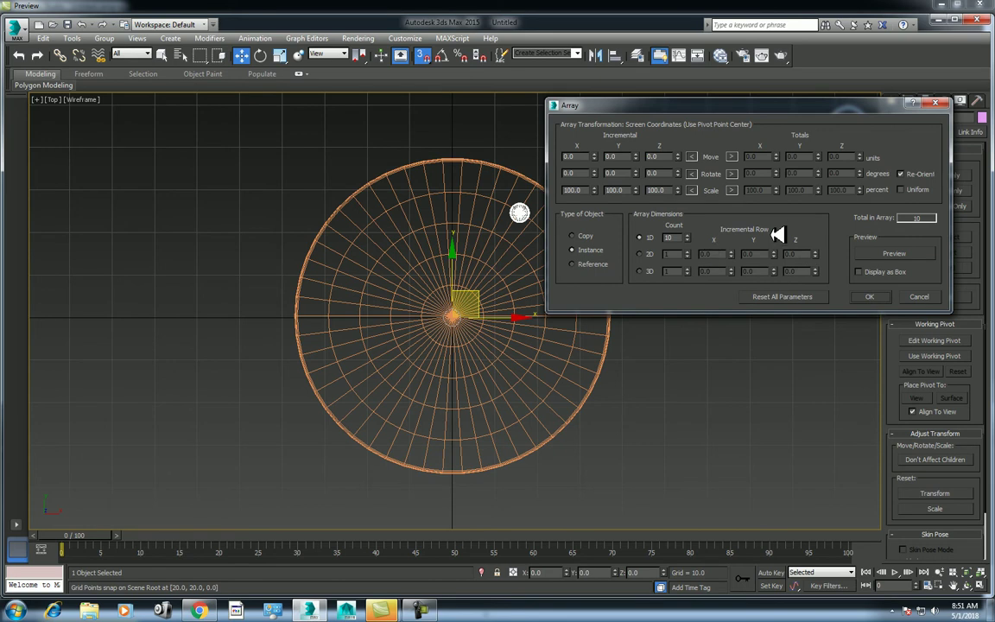
click(902, 252)
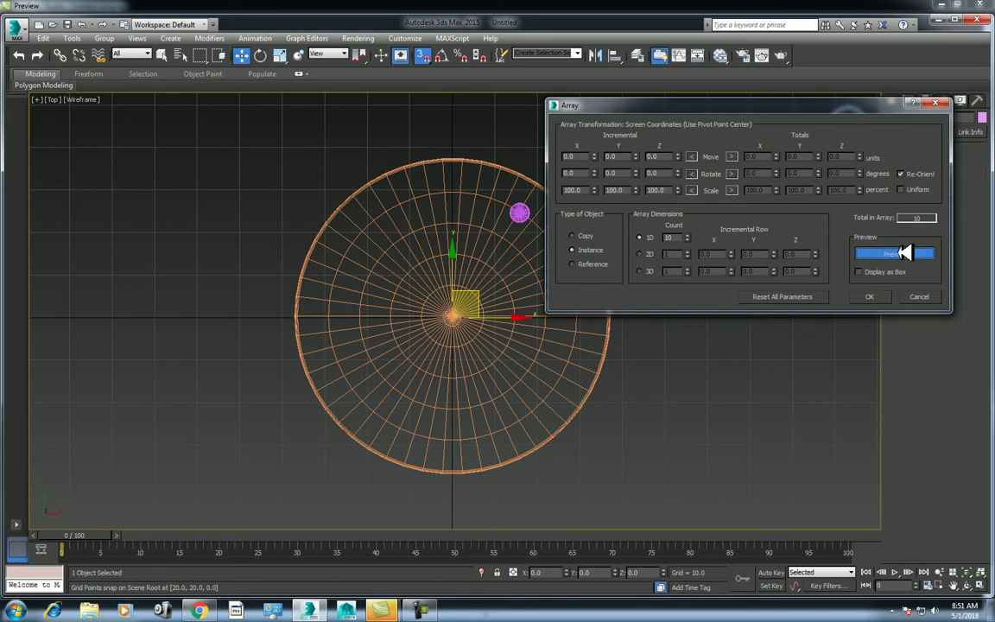
middle_drag(466, 323, 439, 329)
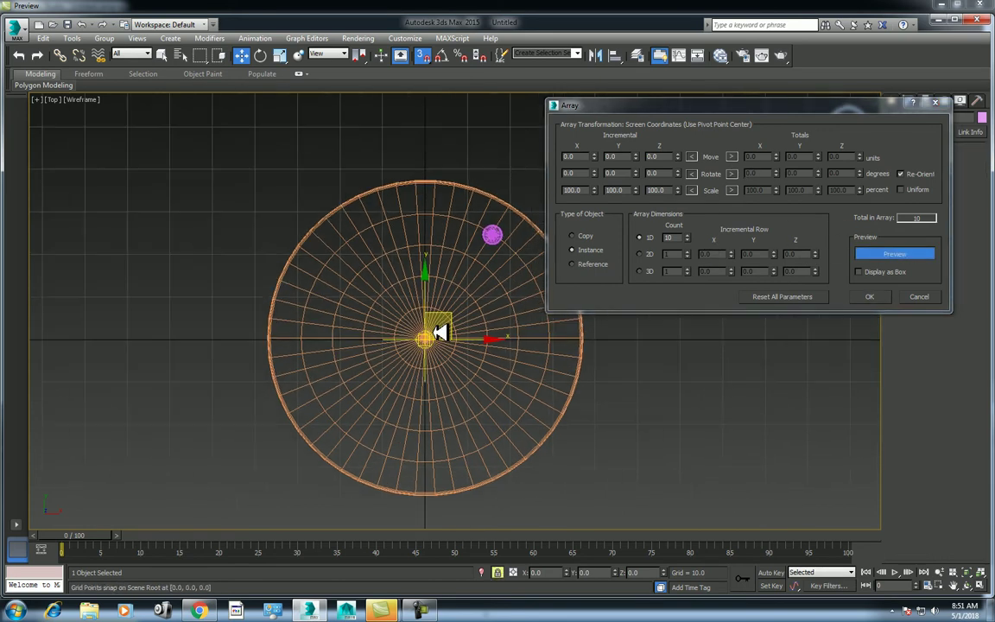
key(s)
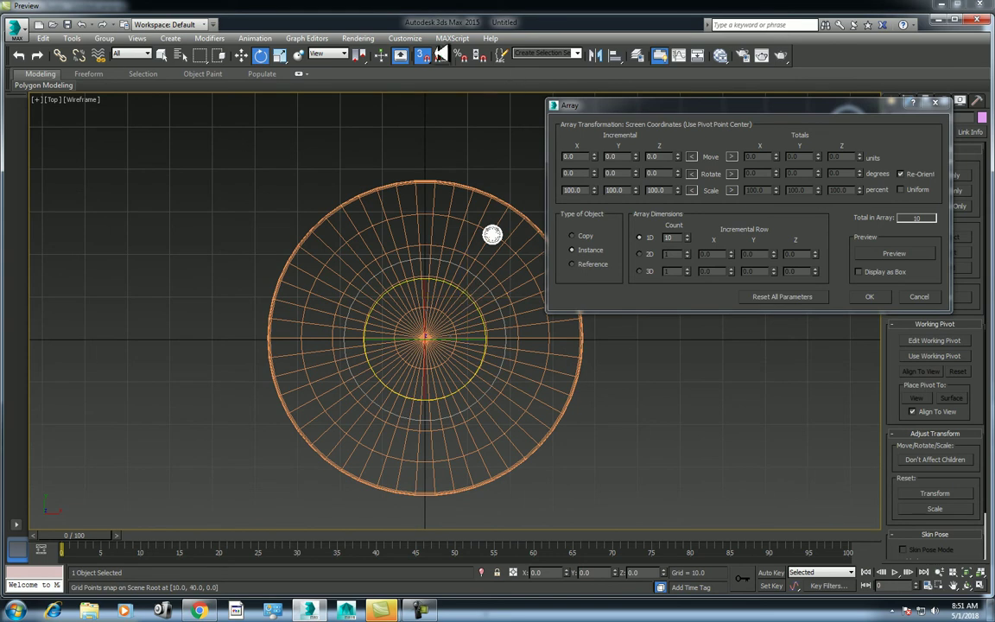
drag(475, 295, 517, 495)
middle_drag(644, 537, 491, 391)
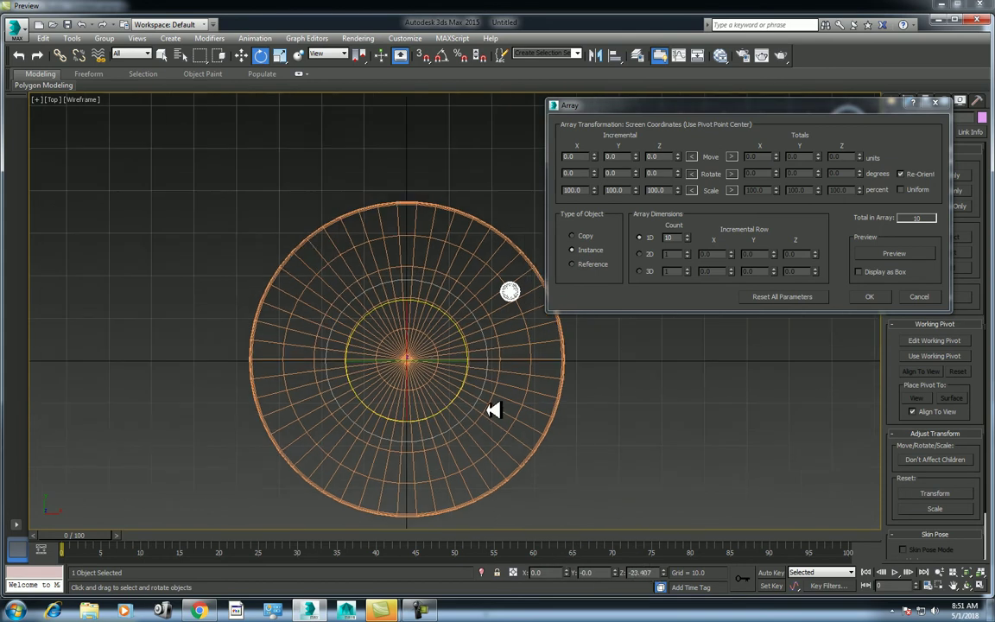
Step: Set a 360° total Z rotation with an instanced count of 8 poles
click(732, 174)
double_click(842, 173)
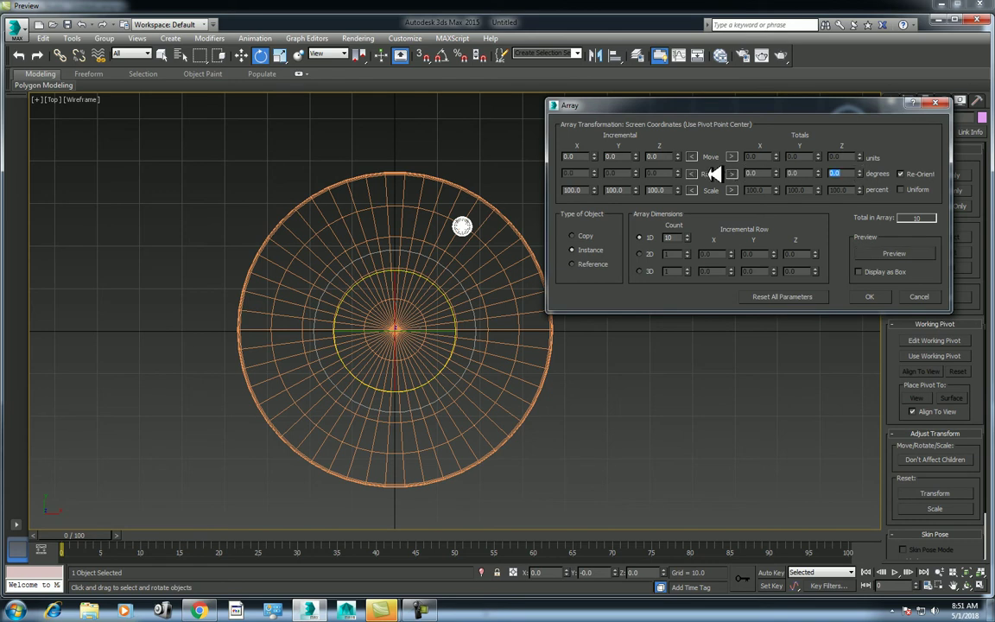
text(360)
click(922, 254)
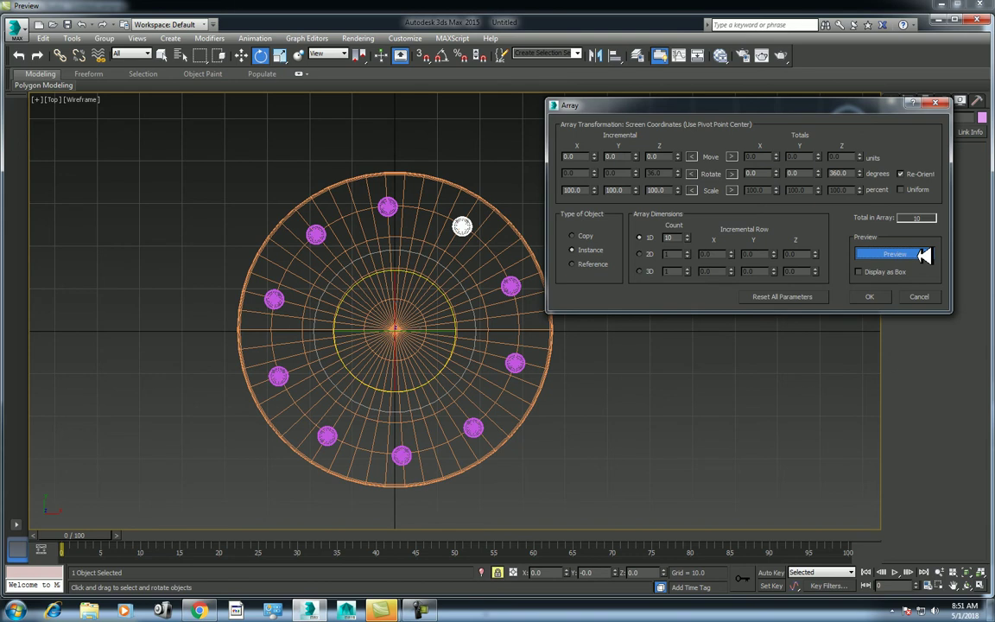
click(688, 240)
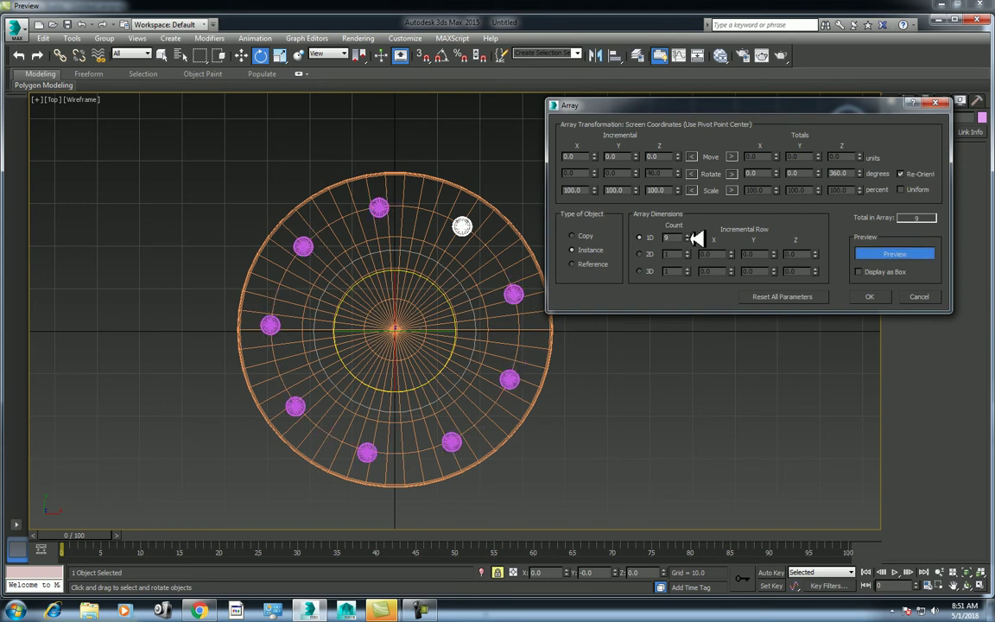
click(688, 240)
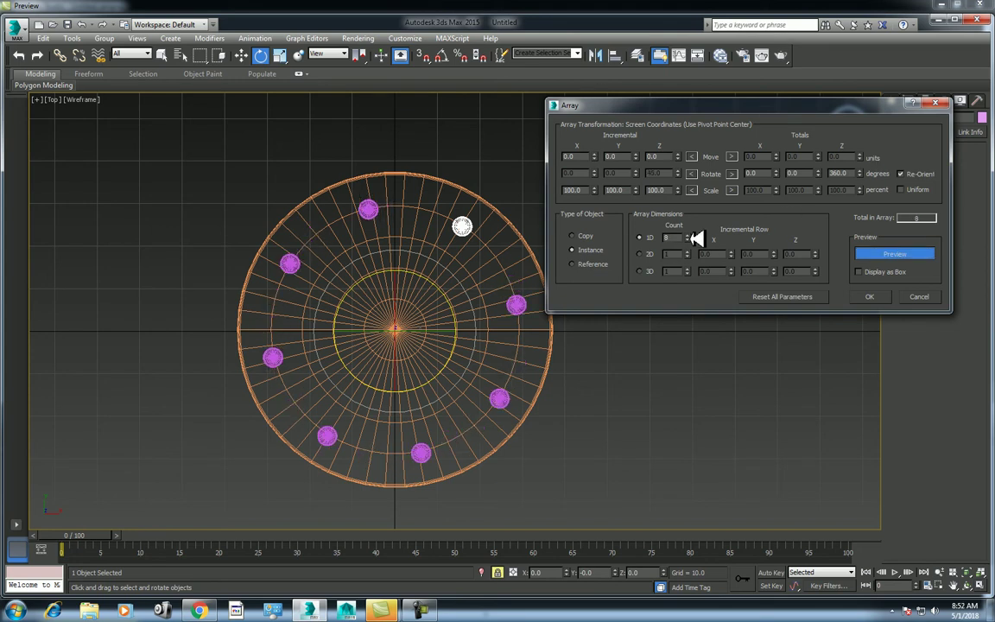
Step: Apply the 8-pole array and view it in Perspective with realistic shading
click(870, 297)
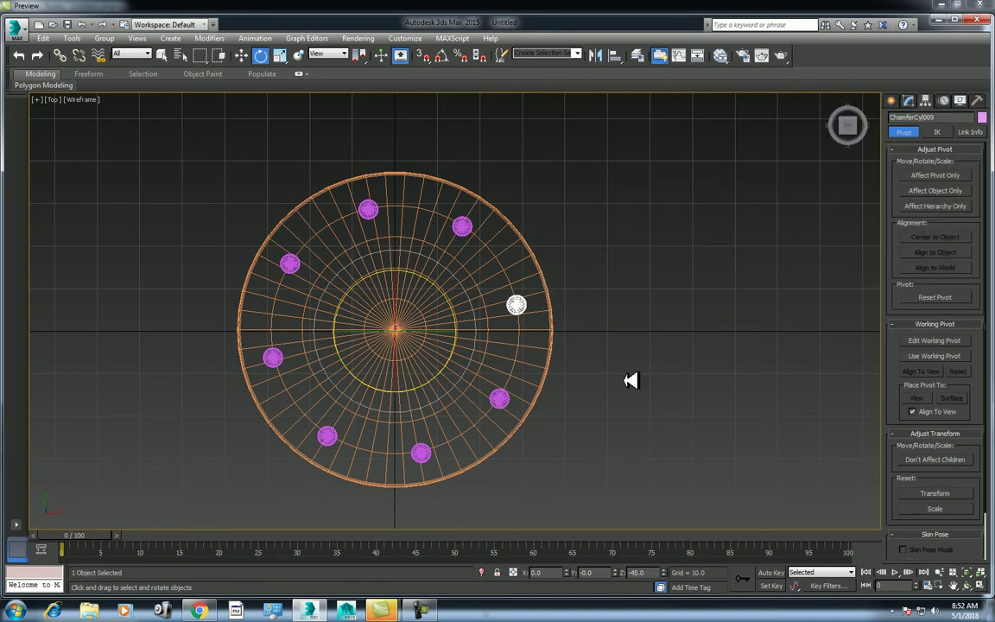
key(p)
click(963, 586)
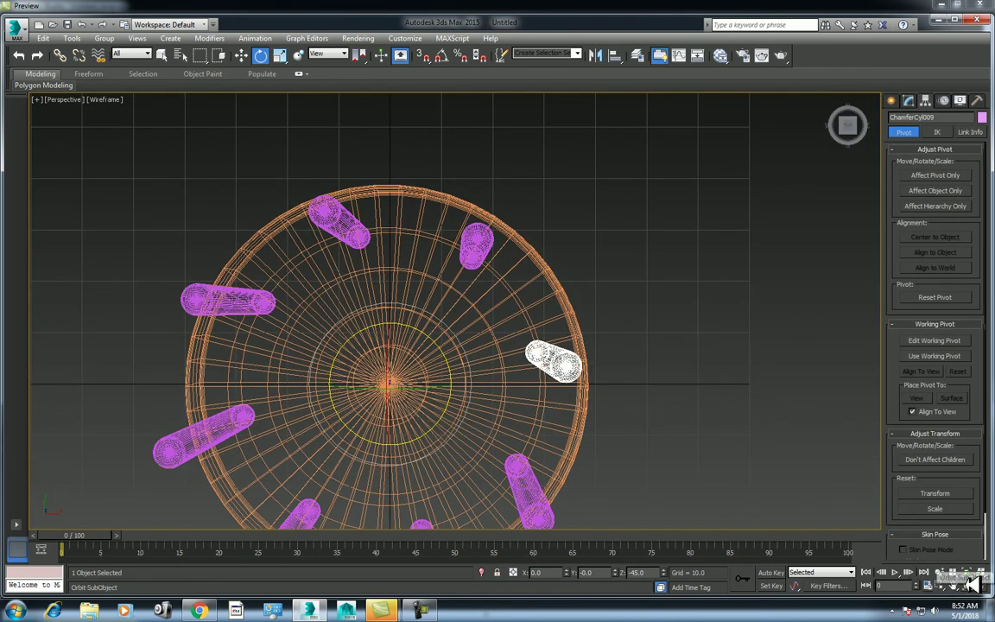
mouse_move(492, 355)
mouse_down()
mouse_move(464, 327)
mouse_move(494, 346)
mouse_up()
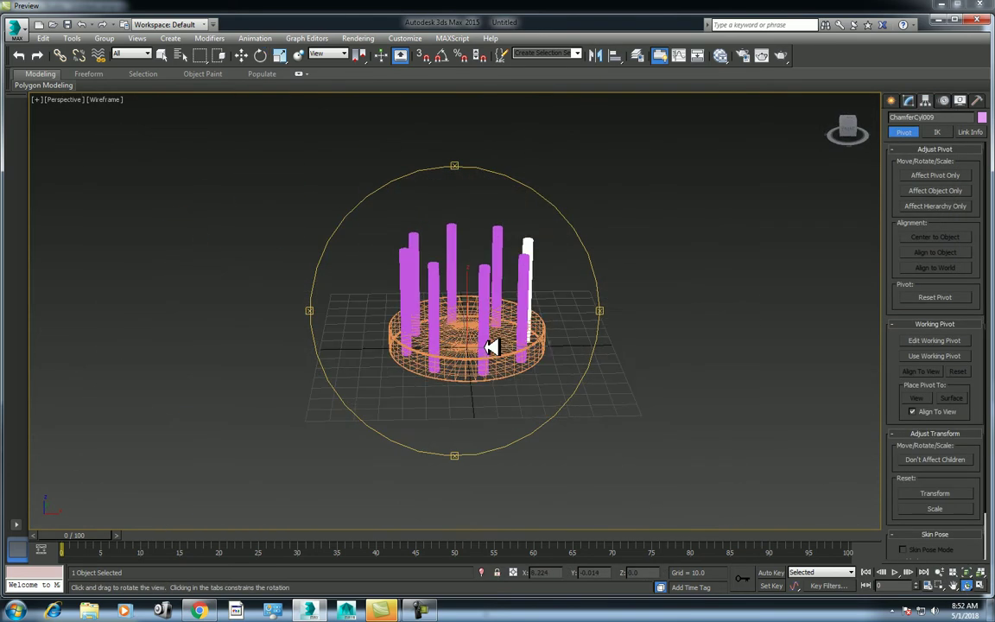
key(F3)
key(e)
Step: Copy the disc and its eight poles beside the original, then select the left disc base
right_click(647, 276)
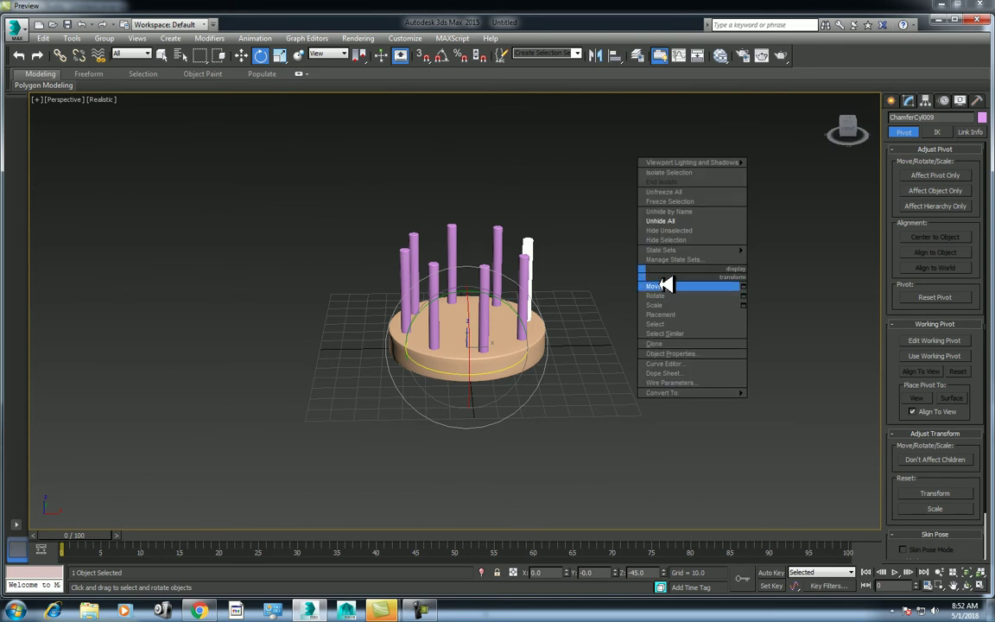
click(666, 281)
drag(629, 178, 328, 412)
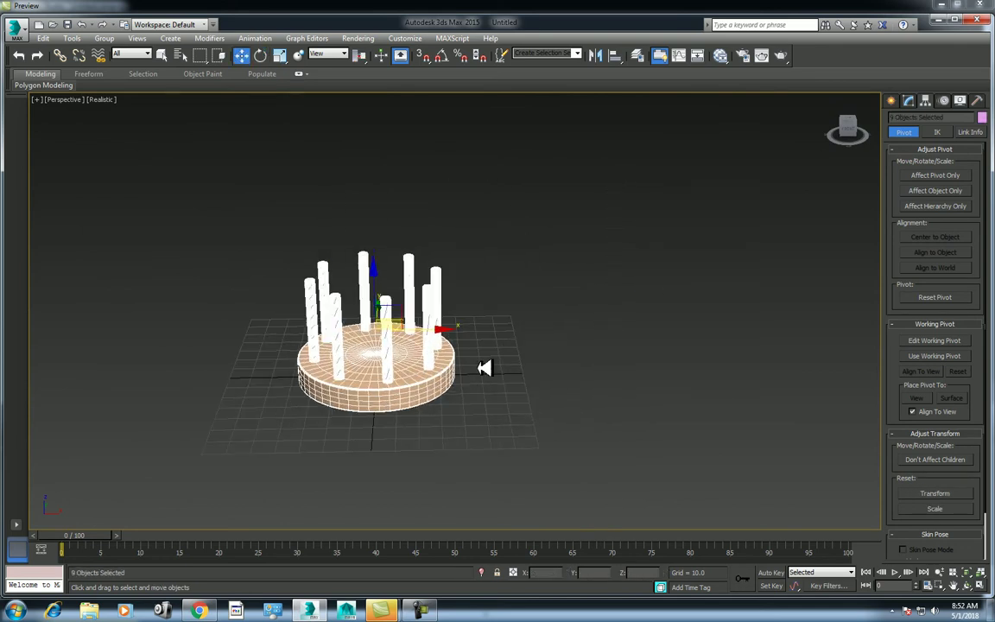
middle_drag(442, 302, 436, 337)
shift+drag(395, 337, 664, 330)
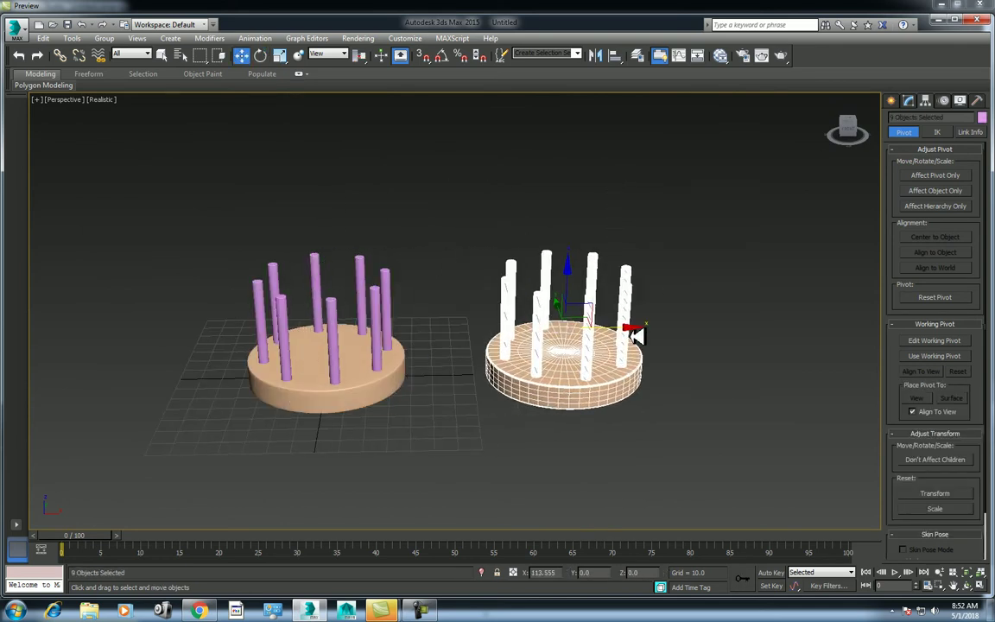
click(499, 361)
scroll(516, 433, up, 5)
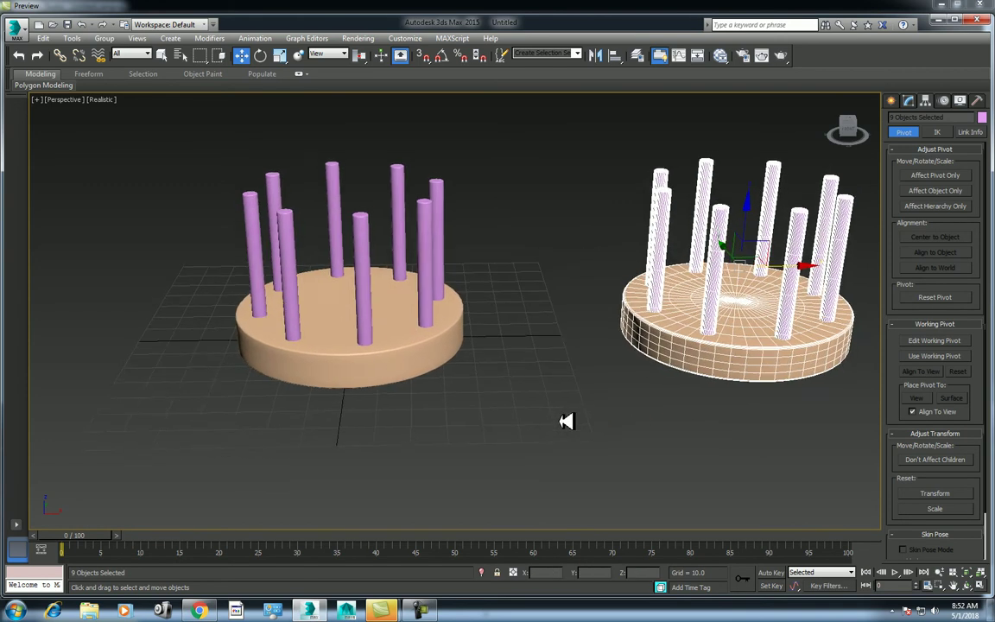
click(518, 437)
click(366, 390)
Step: Start a Compound Objects Boolean on the left disc base
click(891, 100)
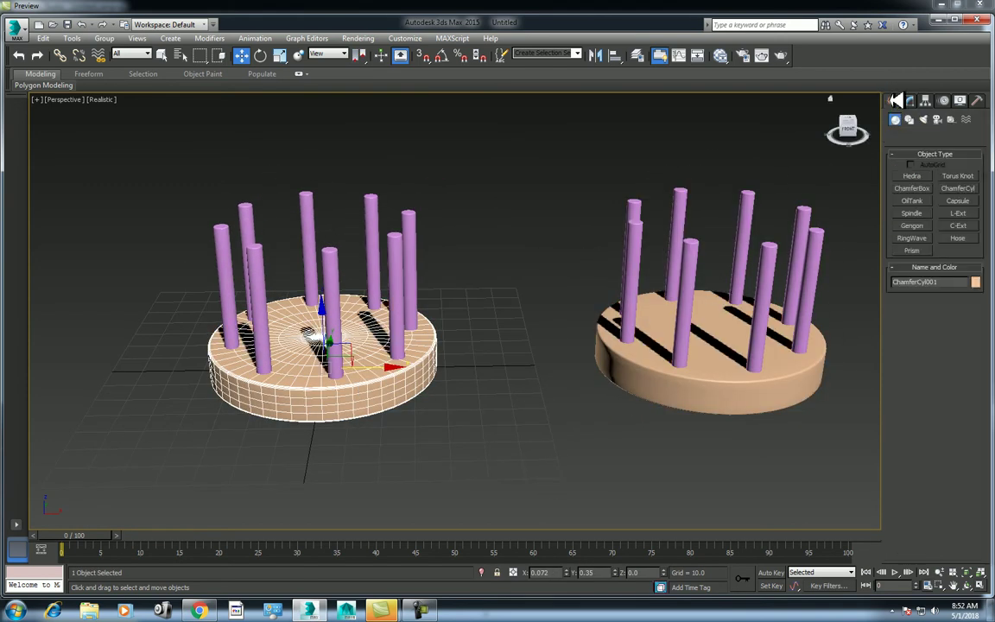
click(913, 136)
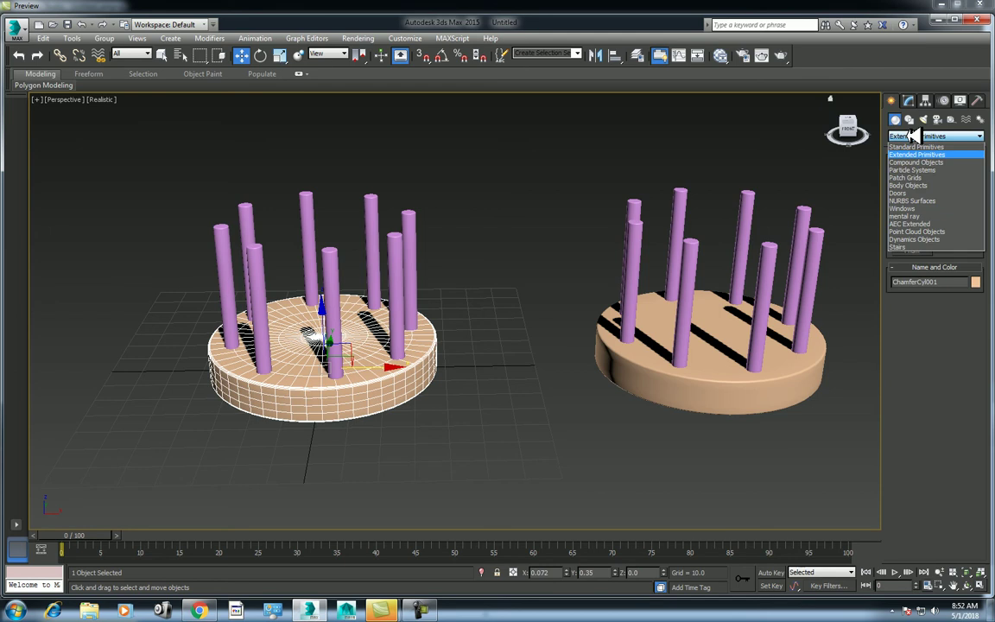
click(917, 134)
click(917, 134)
click(918, 162)
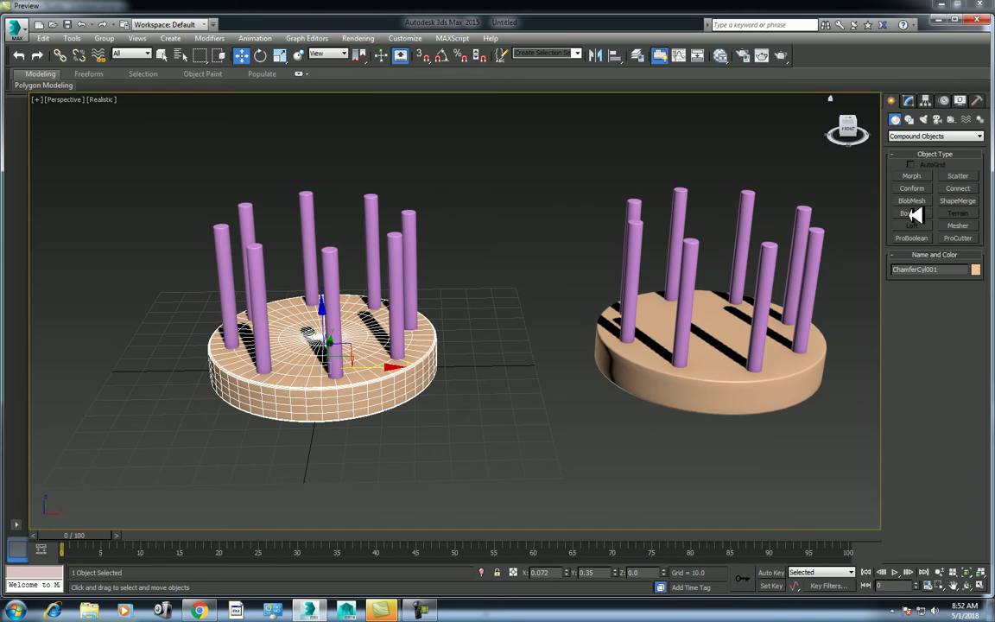
click(914, 213)
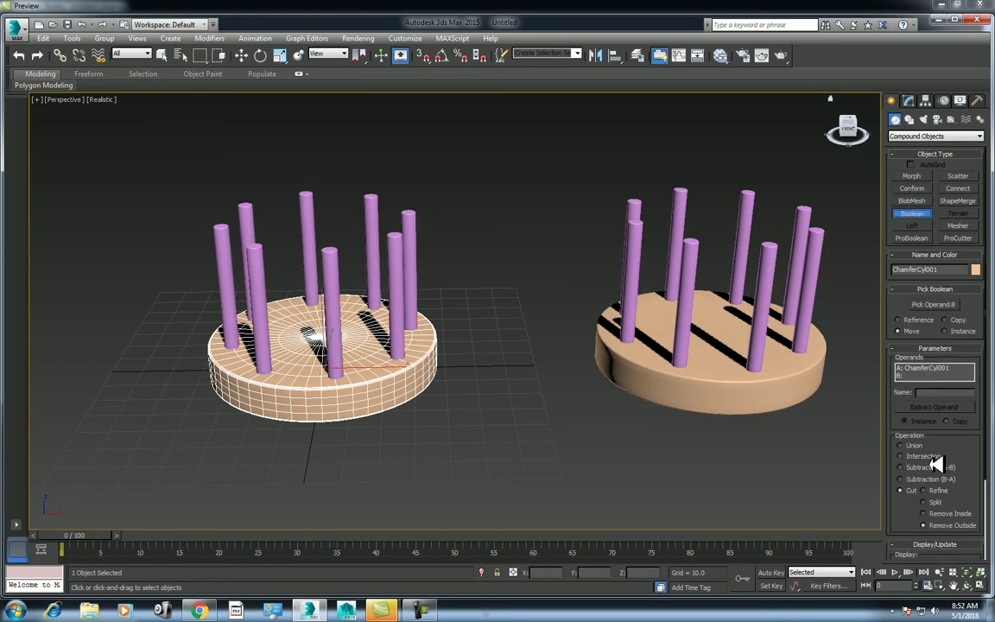
click(936, 456)
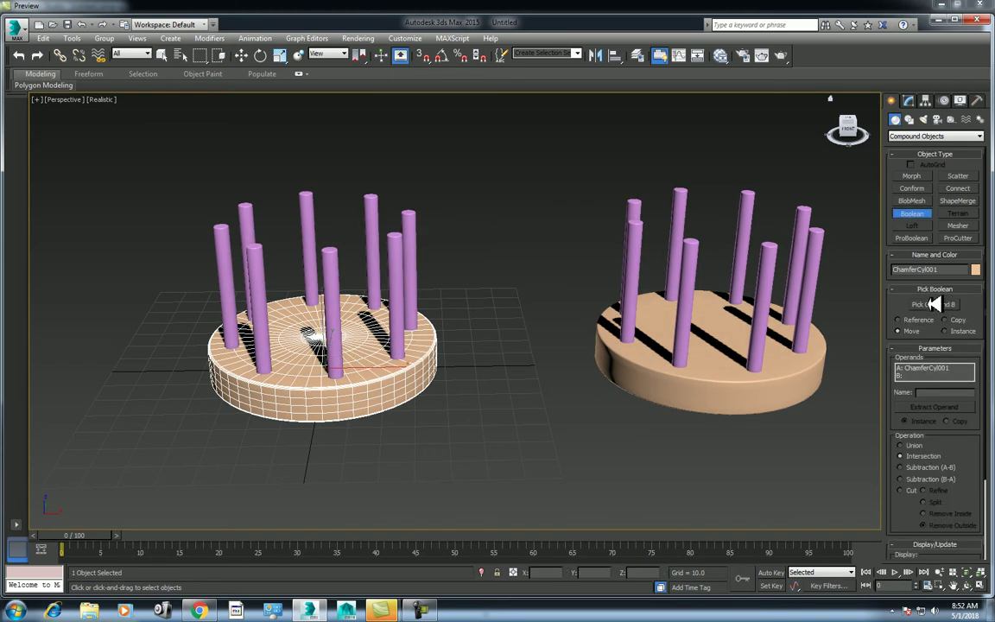
Step: Subtract one pole from the left disc, undoing an accidental intersection first
click(935, 304)
click(334, 284)
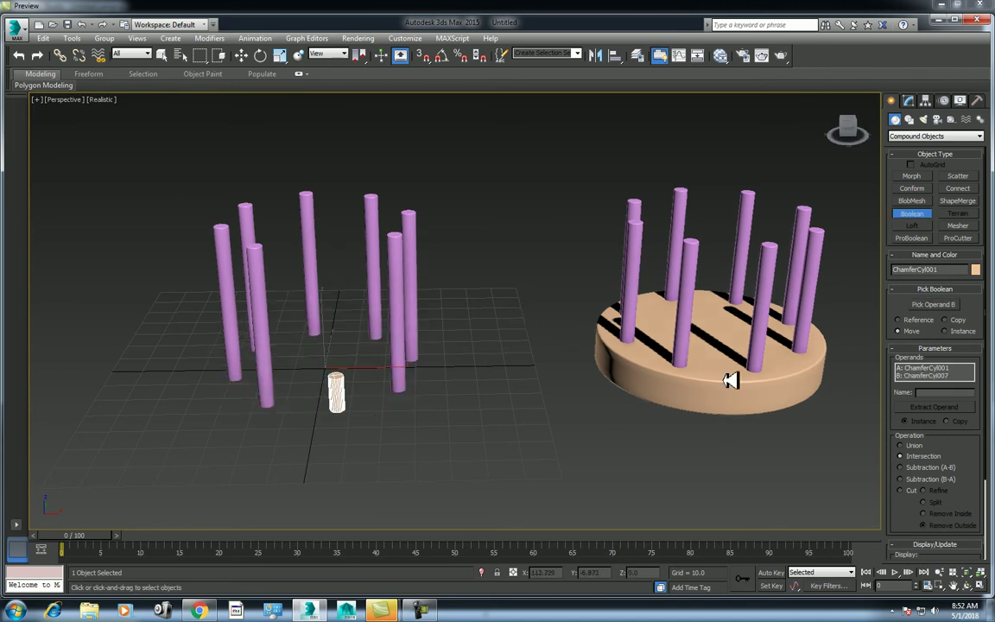
key(ctrl+z)
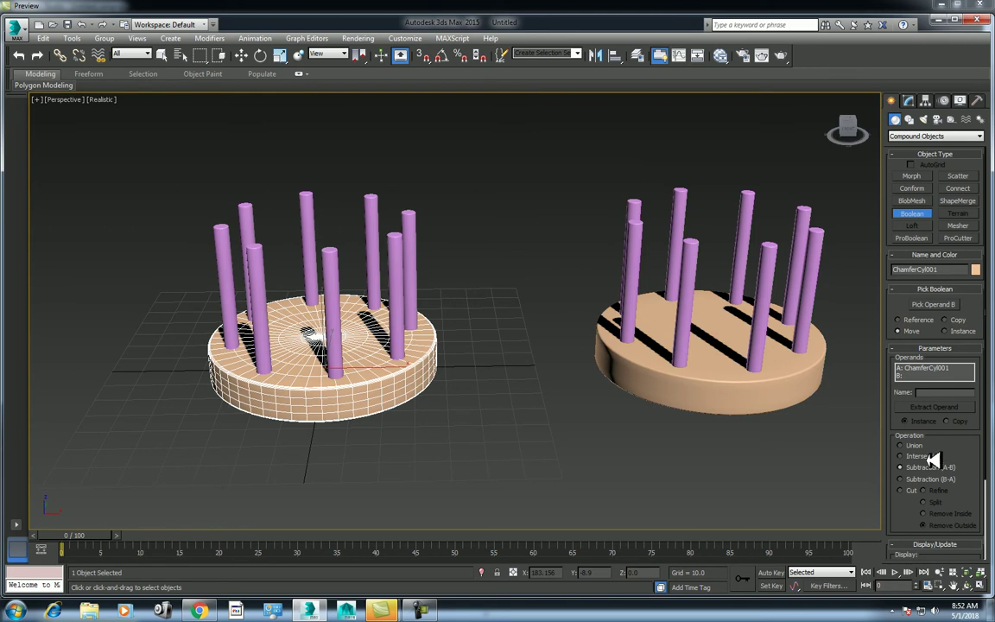
click(929, 304)
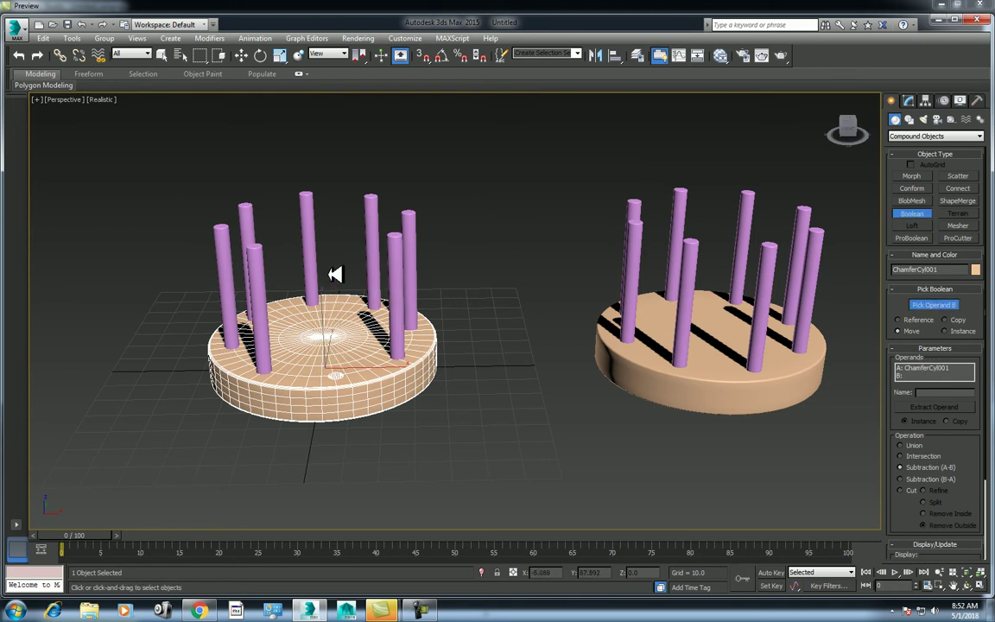
click(327, 367)
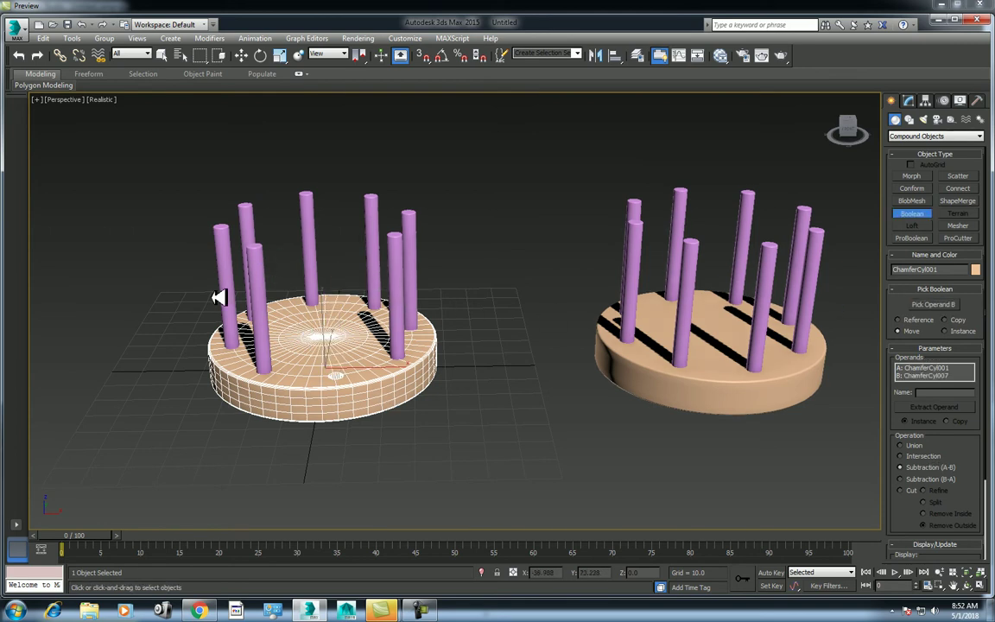
alt+middle_drag(277, 295, 423, 304)
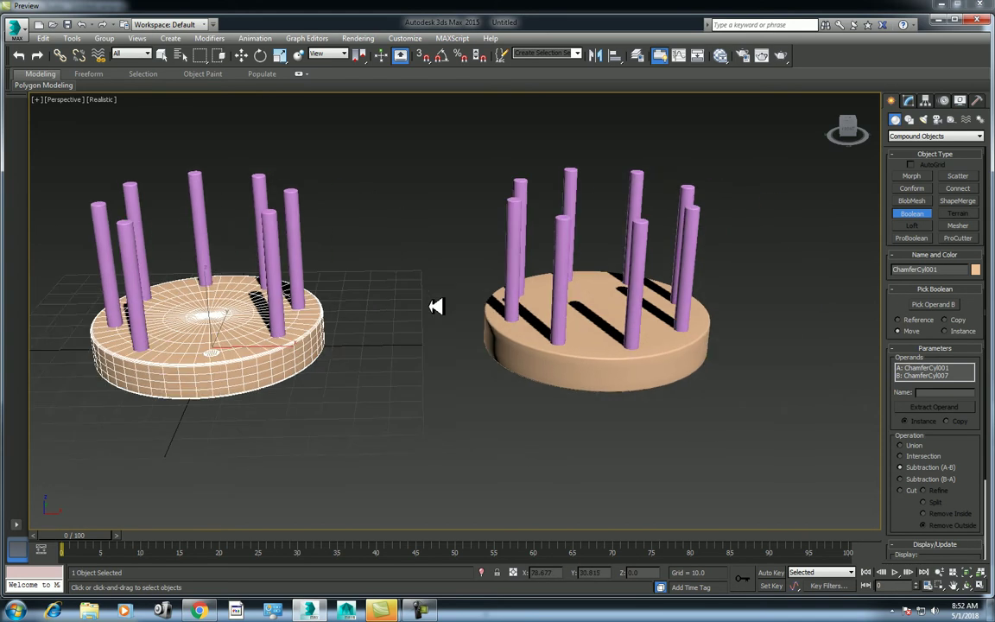
right_click(423, 291)
click(432, 302)
Step: Select the right disc and ProBoolean-subtract its poles one by one
click(567, 360)
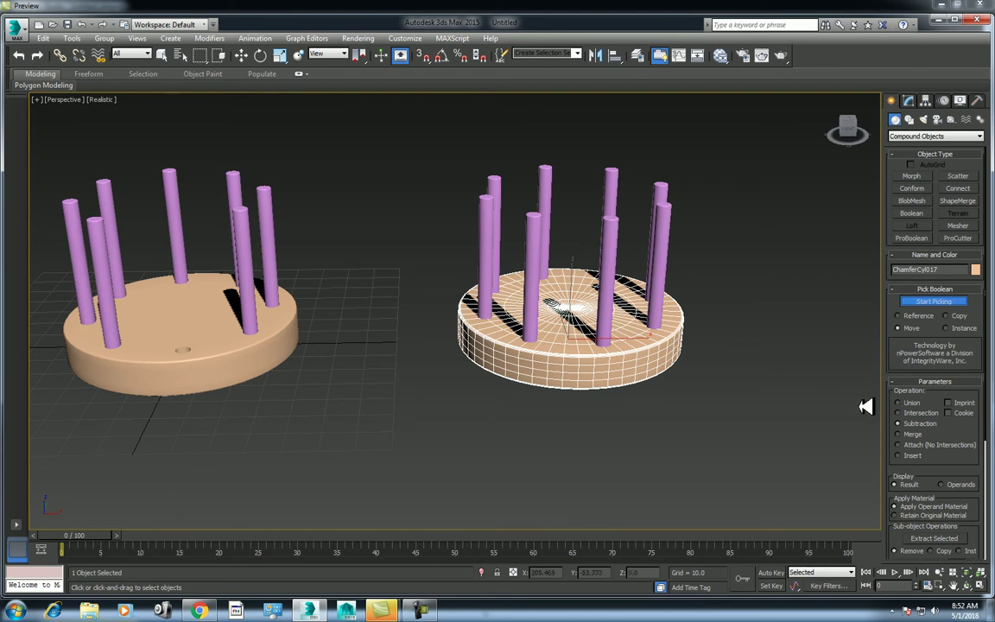
click(667, 229)
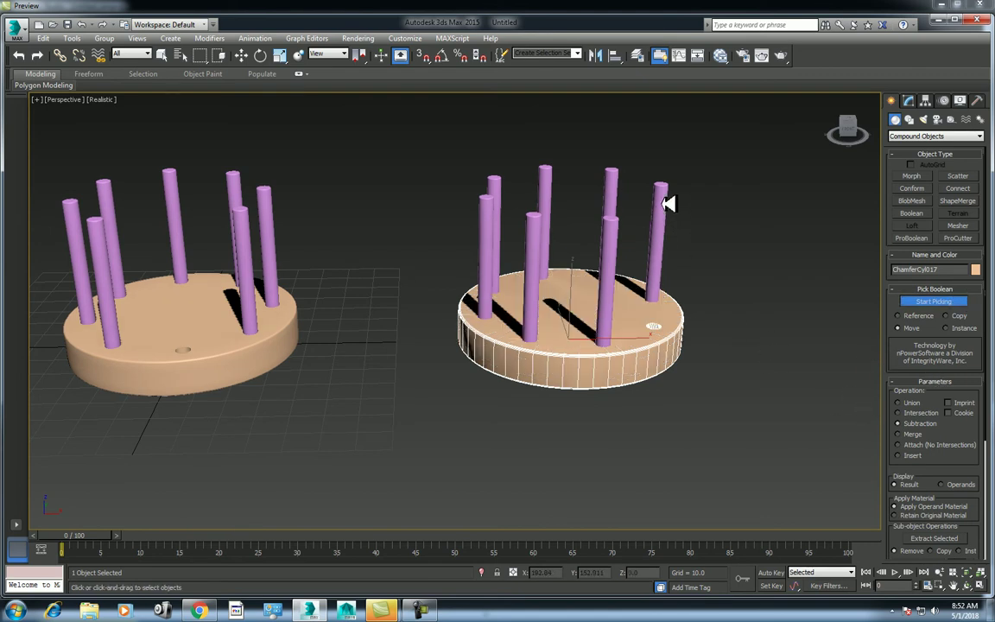
click(665, 202)
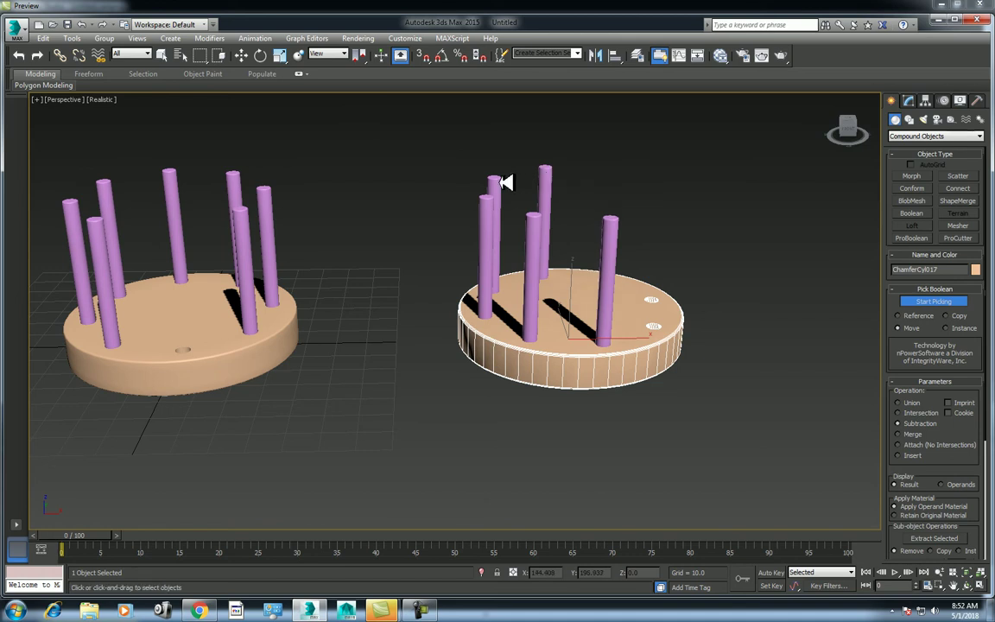
click(490, 231)
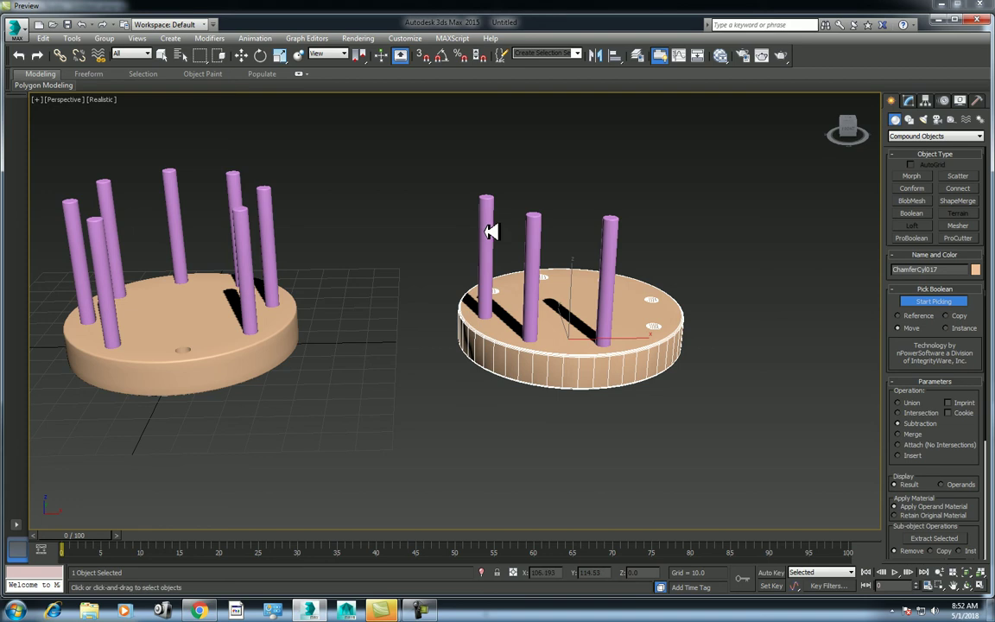
click(518, 231)
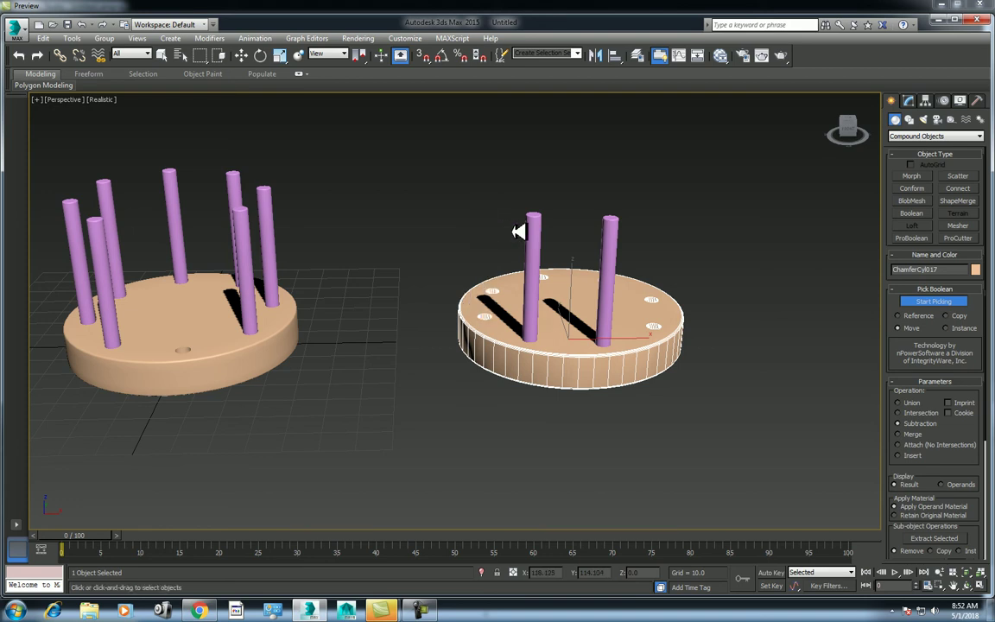
click(619, 235)
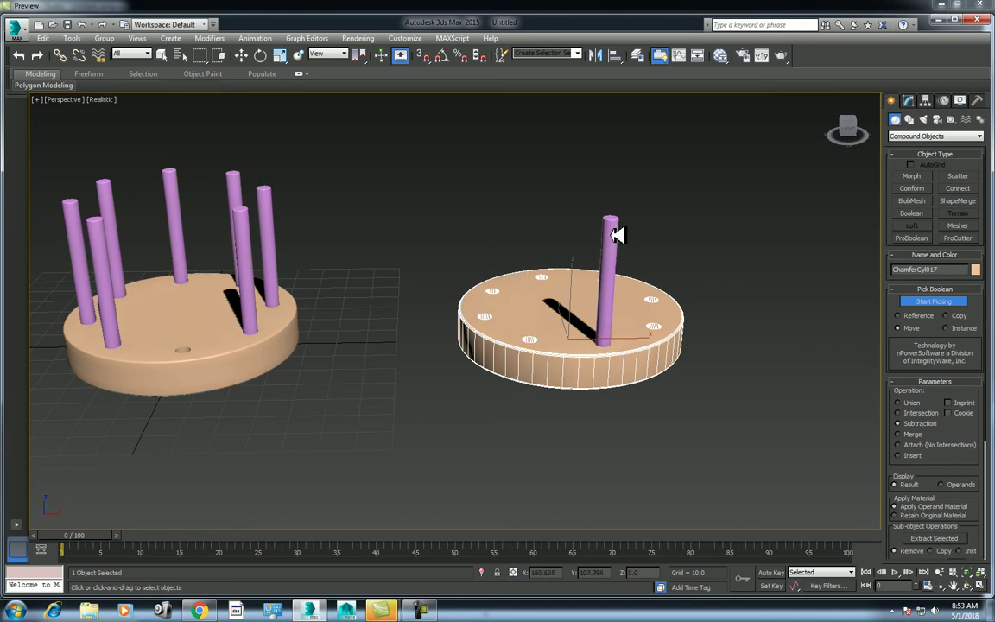
click(611, 255)
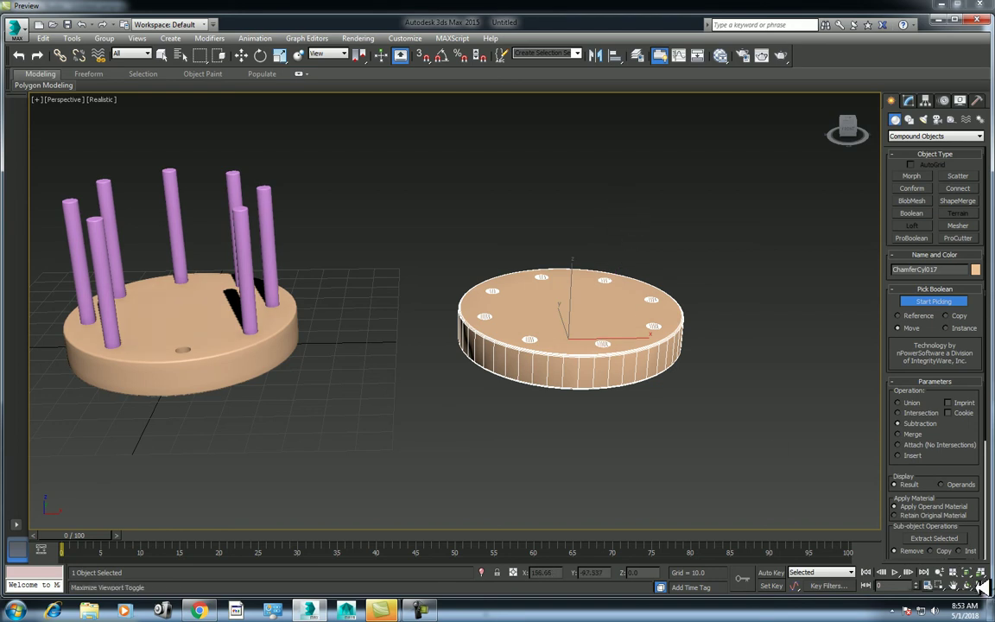
Step: Orbit down onto both discs to check the holes and reopen the ProBoolean settings
key(ctrl+r)
mouse_move(494, 285)
mouse_down()
mouse_move(510, 393)
mouse_move(533, 204)
mouse_move(466, 229)
mouse_move(462, 324)
mouse_move(440, 334)
mouse_move(415, 286)
mouse_move(482, 245)
mouse_move(502, 216)
mouse_move(526, 331)
mouse_up()
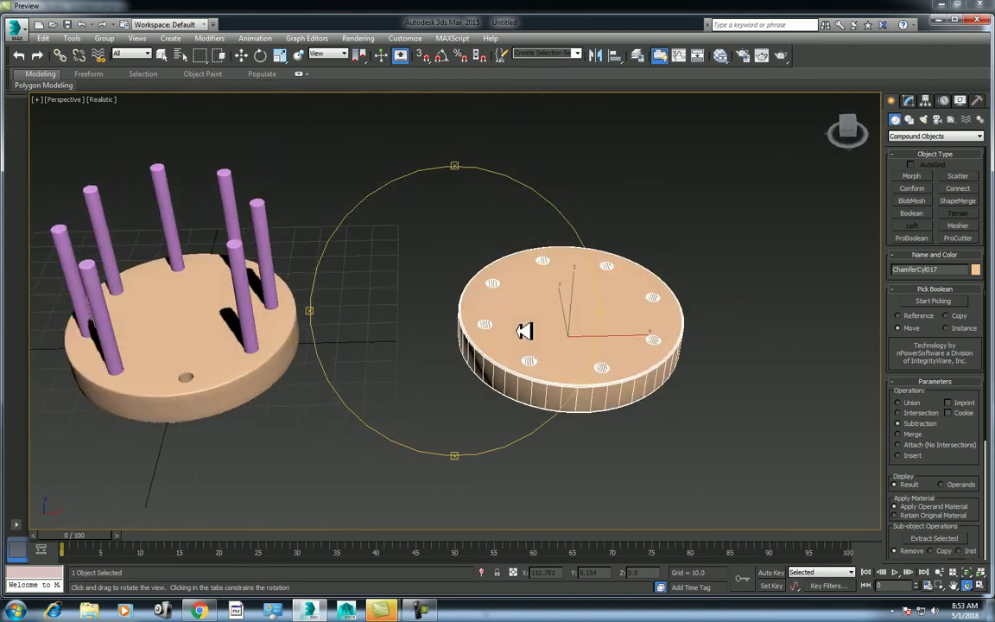
right_click(504, 309)
middle_drag(505, 308, 539, 304)
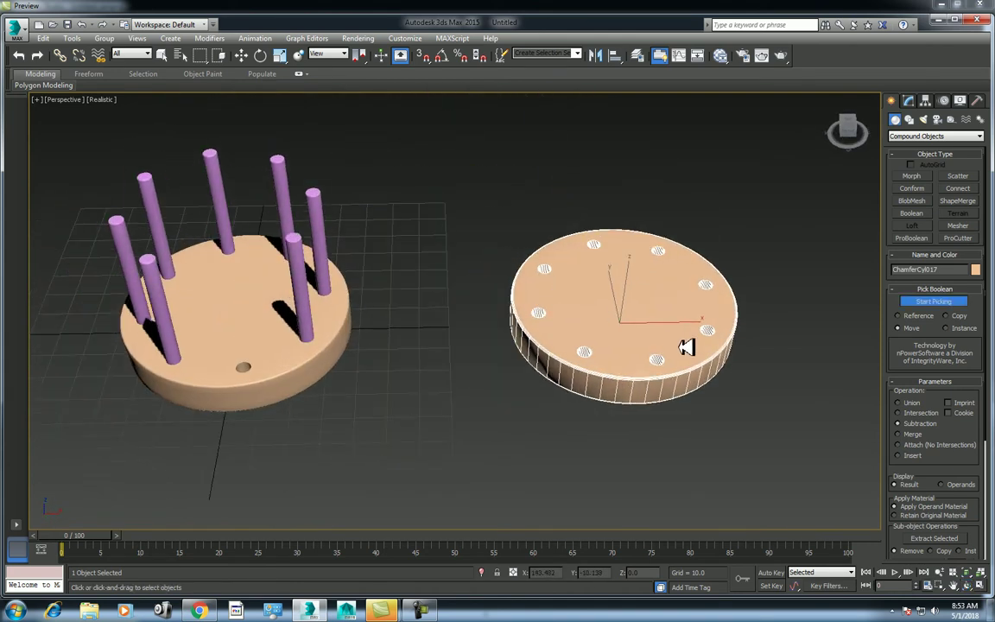
key(w)
click(911, 237)
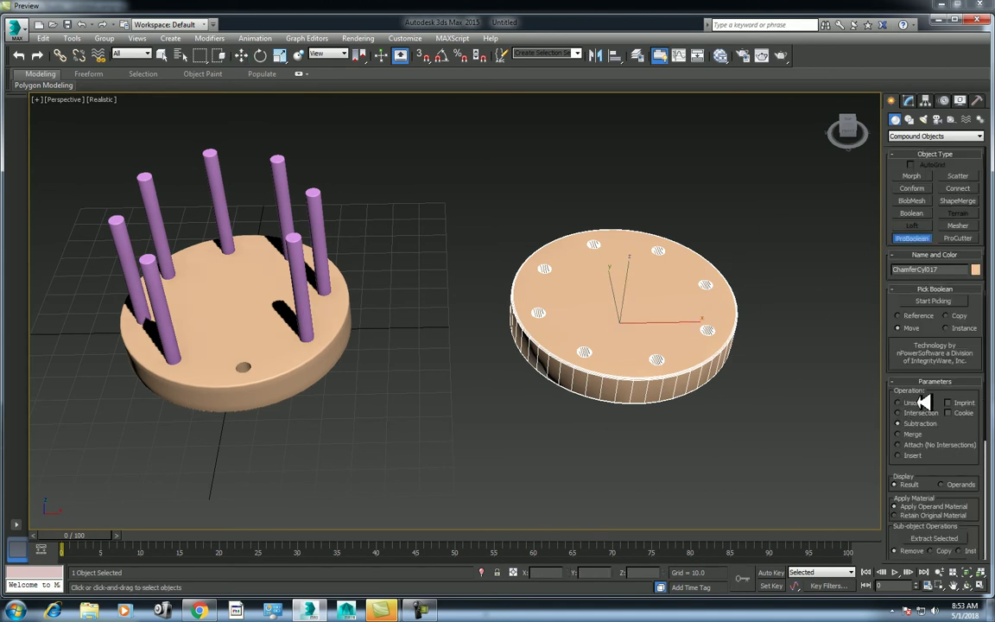
middle_drag(569, 312, 493, 291)
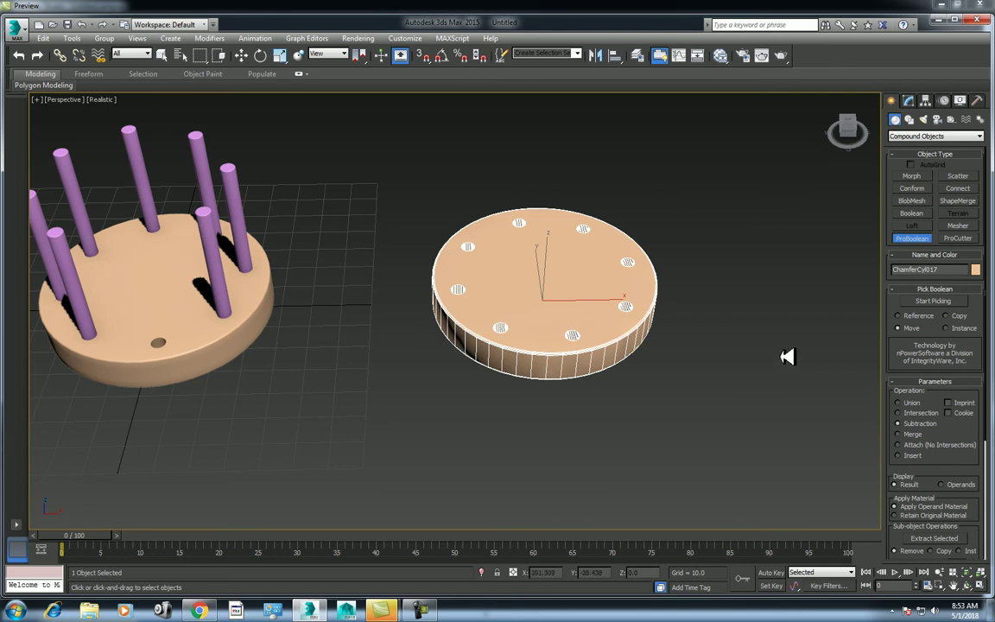
middle_drag(370, 276, 473, 298)
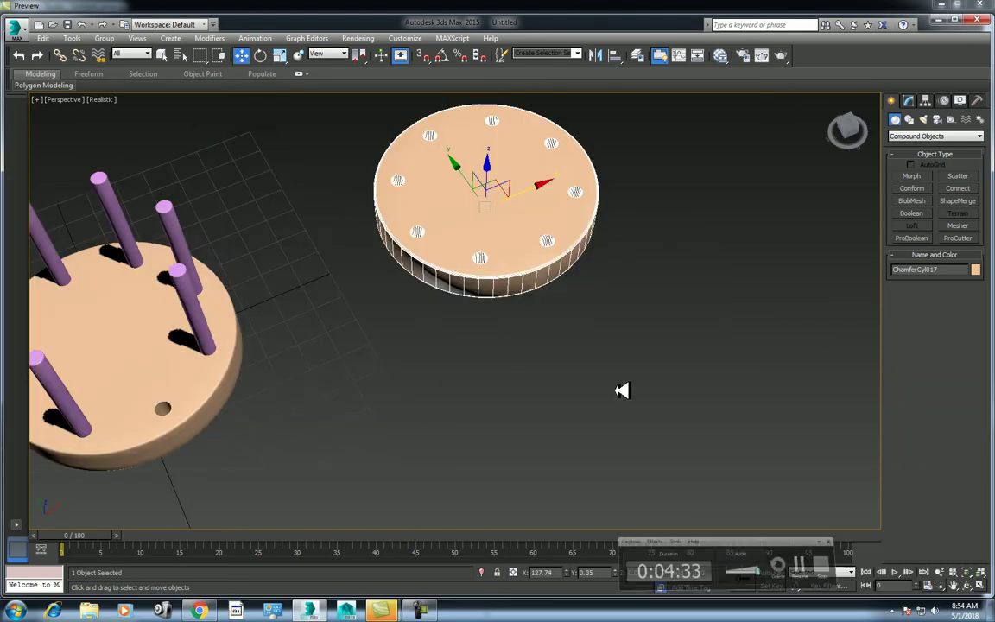
alt+middle_drag(622, 391, 465, 352)
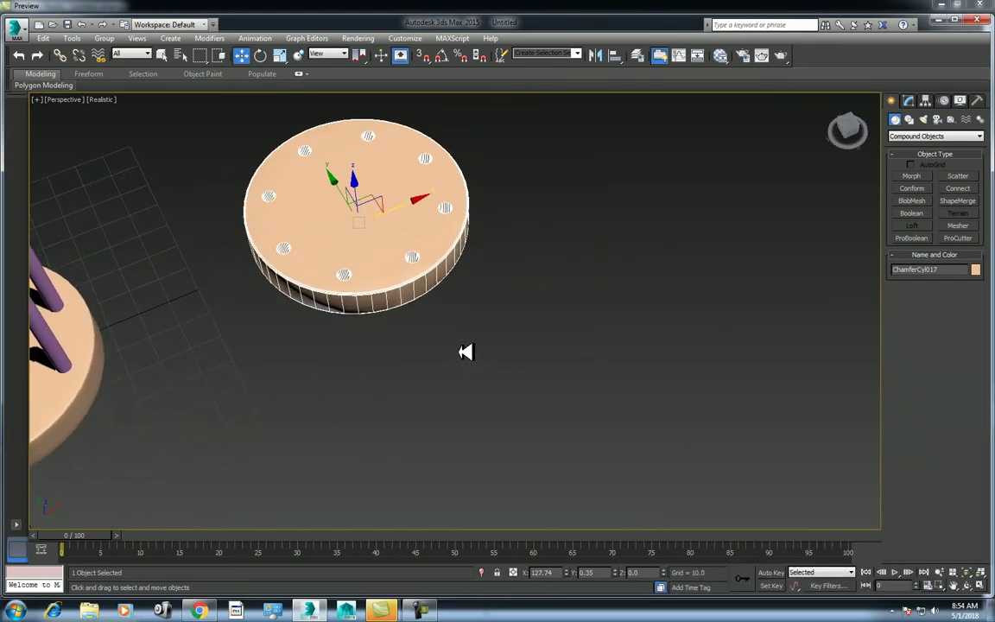
click(86, 38)
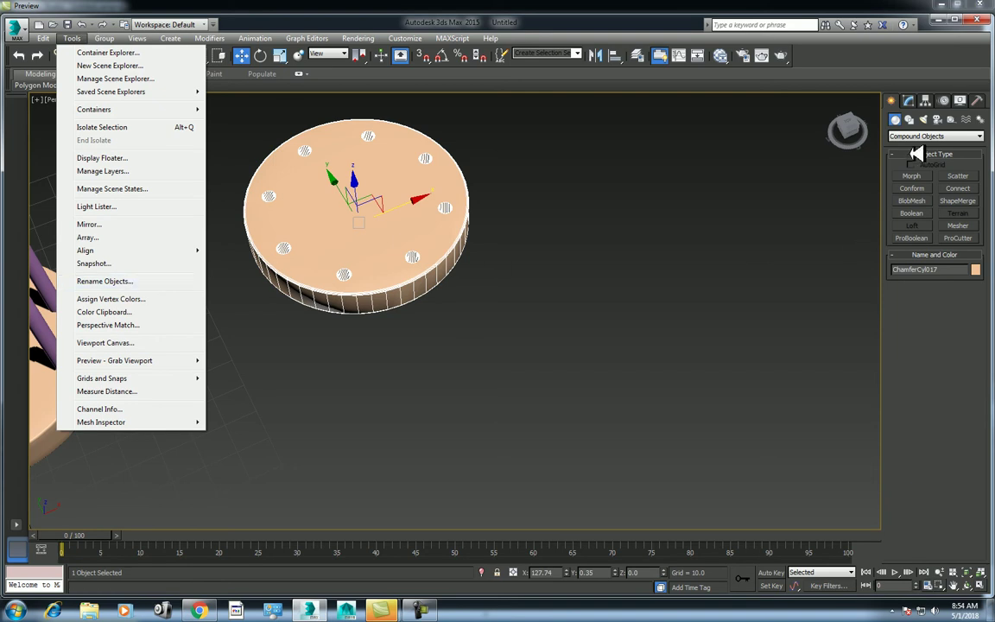
Step: Draw an Extended Primitives ChamferBox plank 129.117 wide and 11.433 high
click(916, 136)
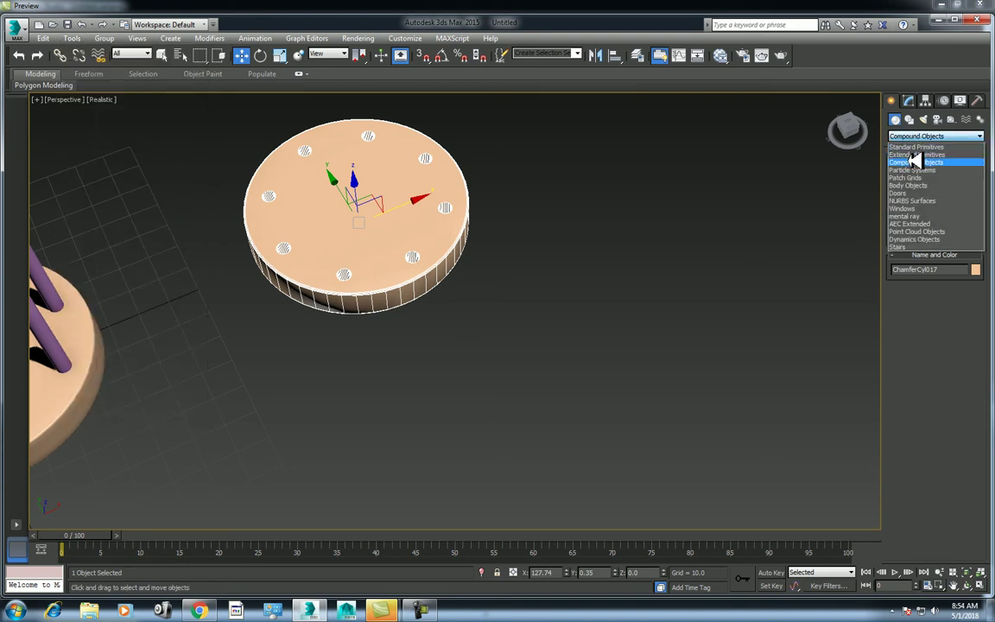
click(917, 155)
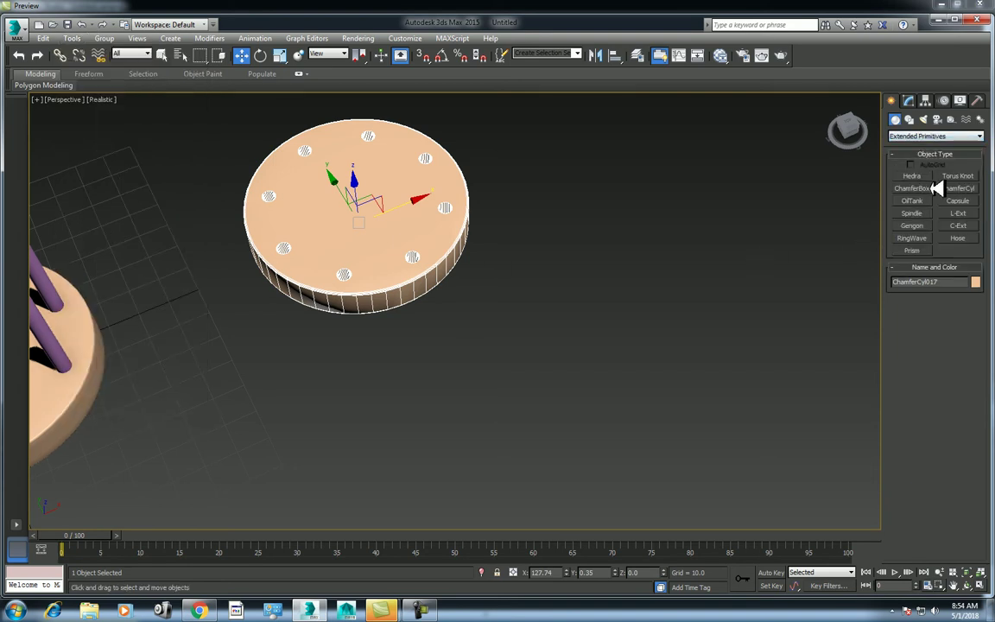
click(933, 188)
middle_drag(717, 259, 412, 324)
mouse_move(411, 324)
mouse_down()
mouse_move(755, 201)
mouse_move(741, 182)
mouse_move(745, 161)
mouse_up()
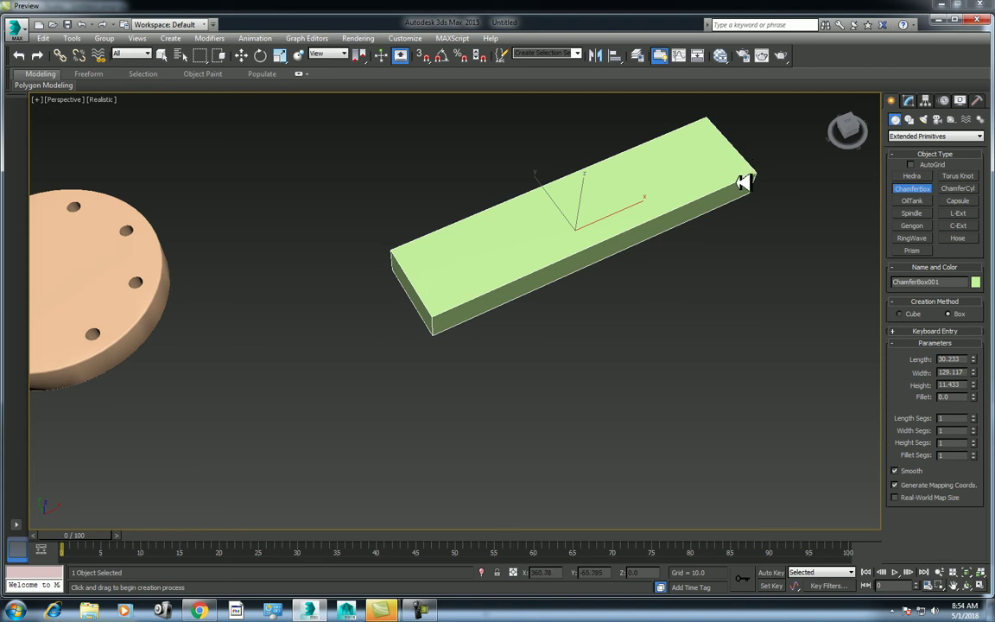
click(745, 173)
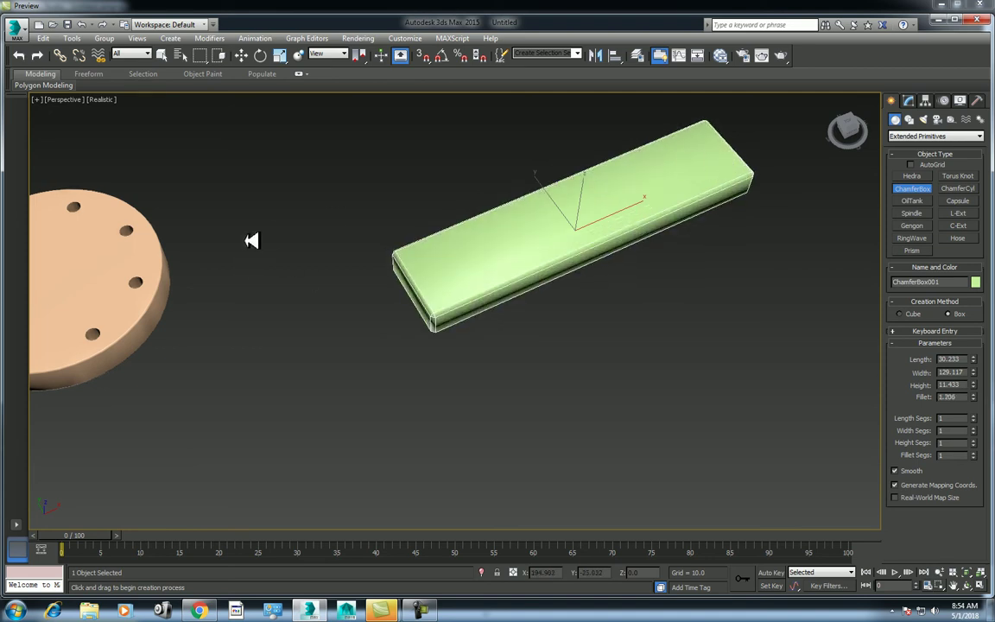
key(w)
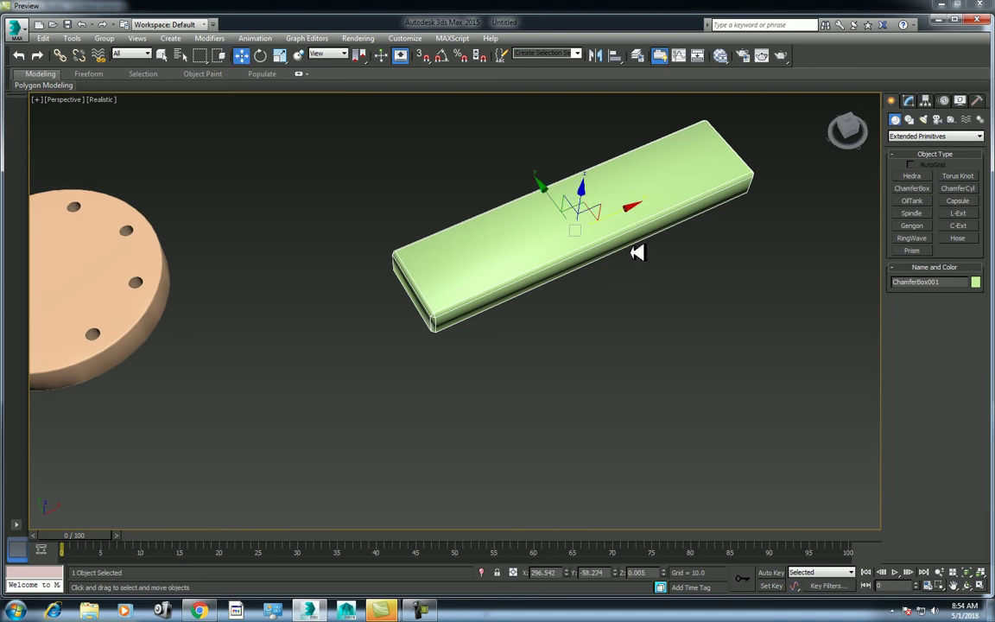
Step: In the Modify panel, give the plank a 0.712 fillet with 5 fillet segments
scroll(567, 306, up, 3)
scroll(535, 333, up, 3)
click(974, 586)
mouse_move(477, 334)
mouse_down()
mouse_move(567, 309)
mouse_move(435, 340)
mouse_up()
right_click(435, 340)
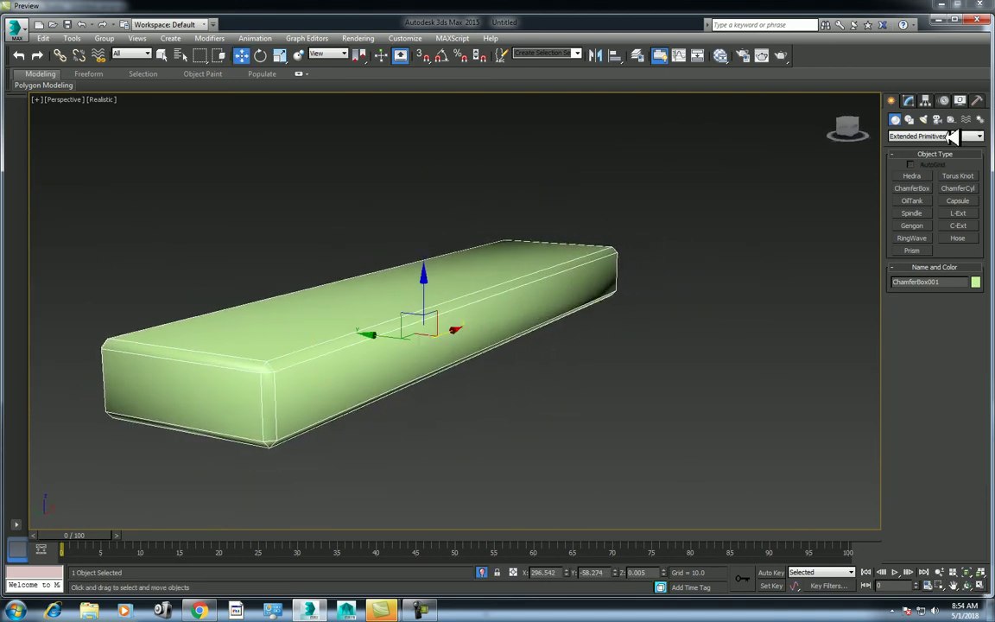
click(908, 100)
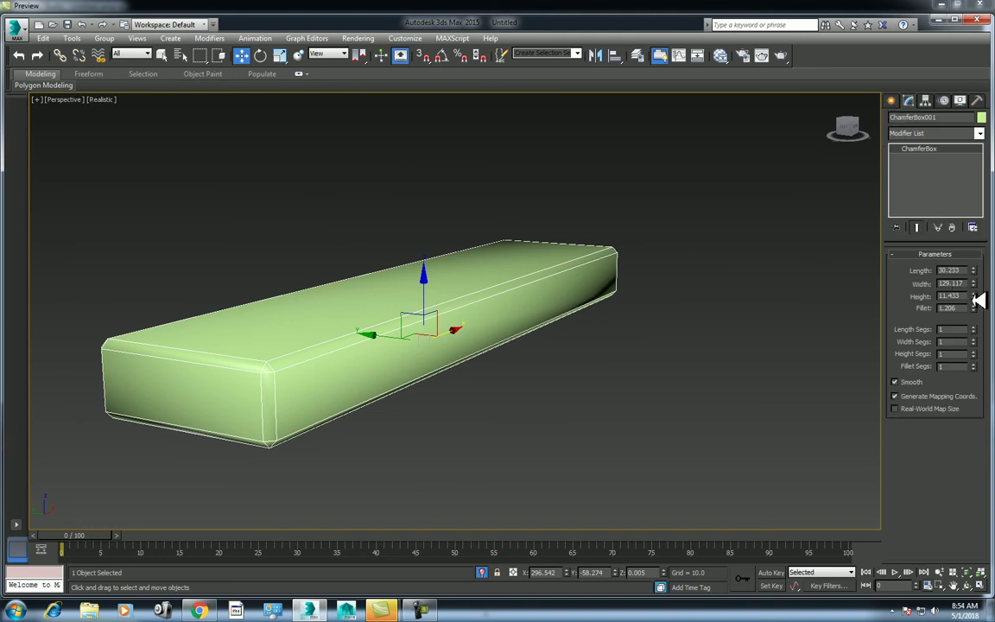
mouse_move(973, 366)
mouse_down()
mouse_move(976, 337)
mouse_move(983, 364)
mouse_up()
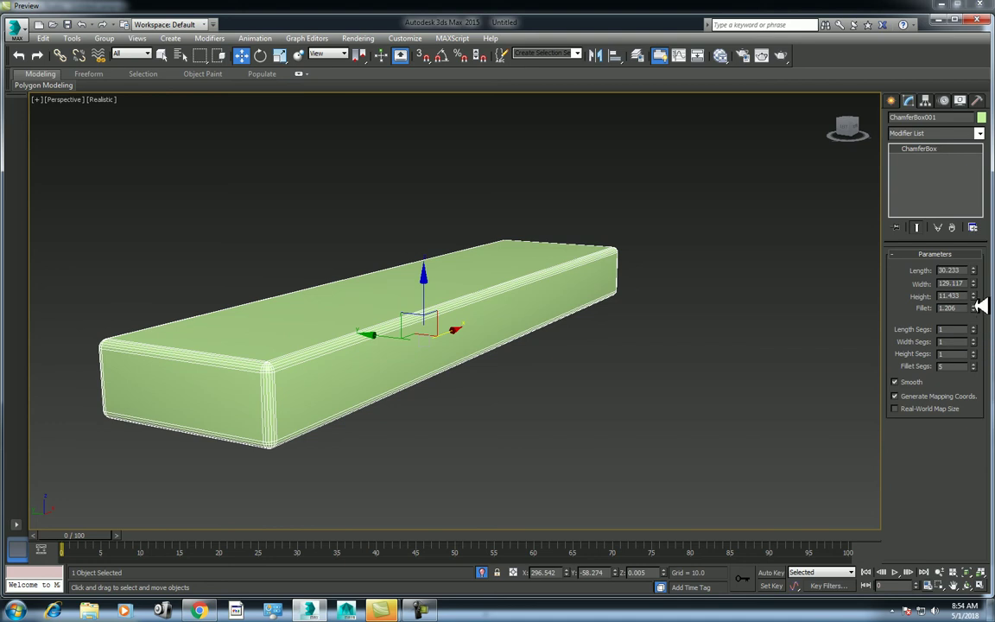
click(713, 384)
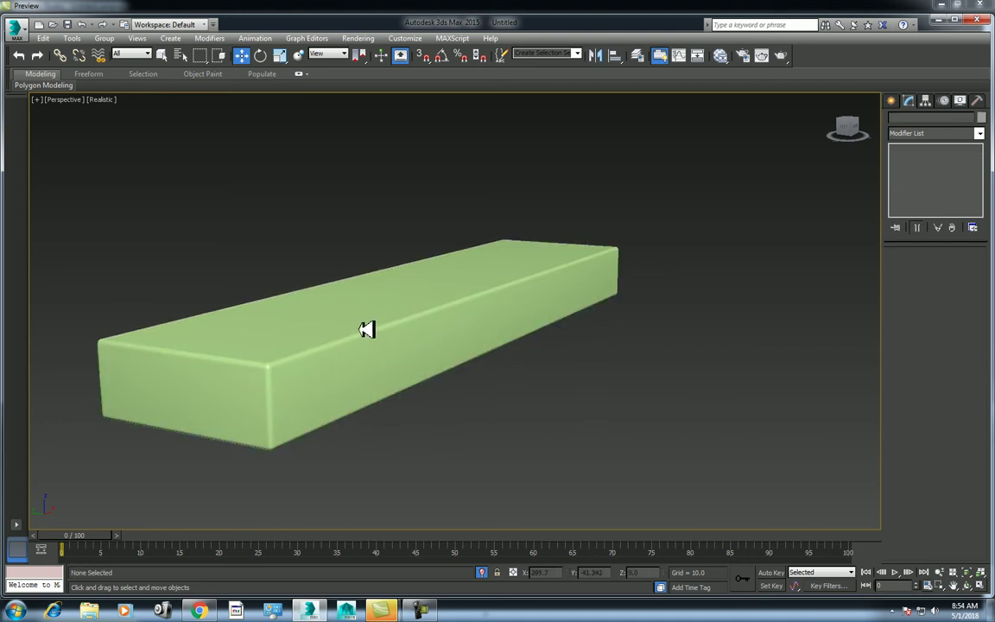
click(404, 257)
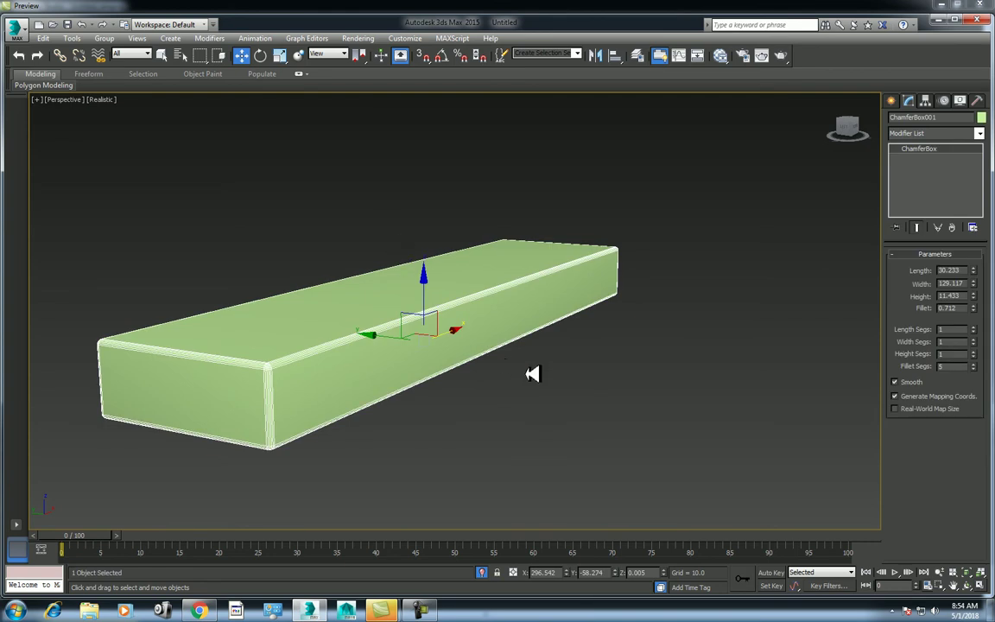
scroll(443, 361, down, 3)
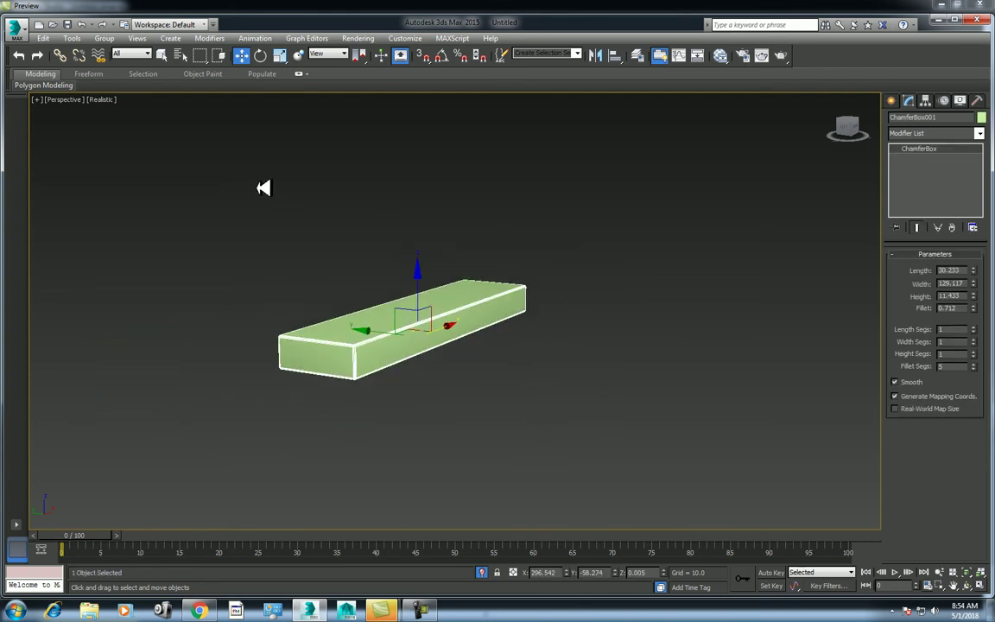
Step: Open the Array dialog for the plank and switch Move offsets to totals
click(71, 38)
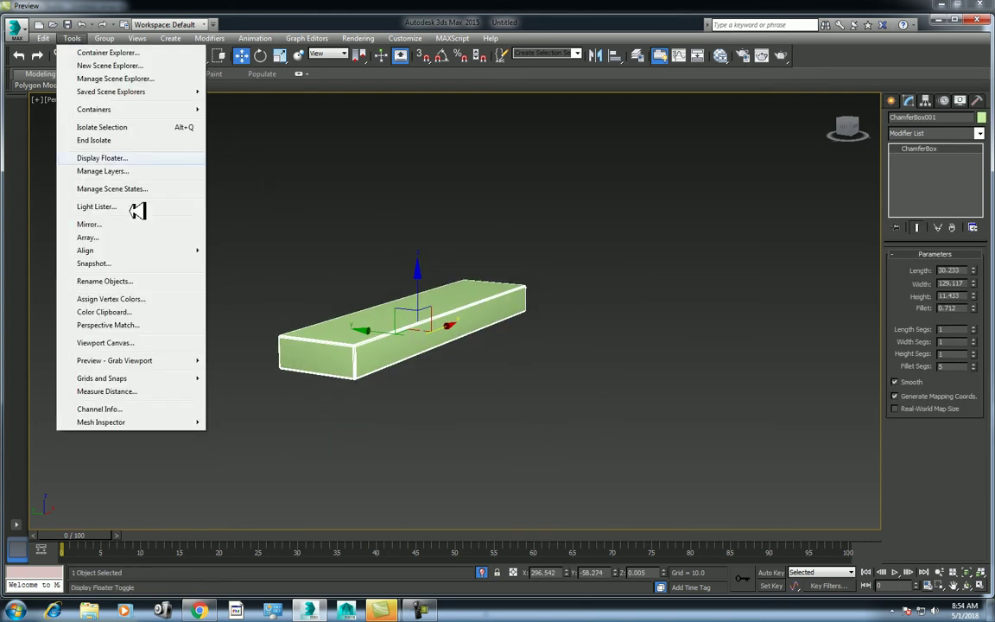
click(126, 238)
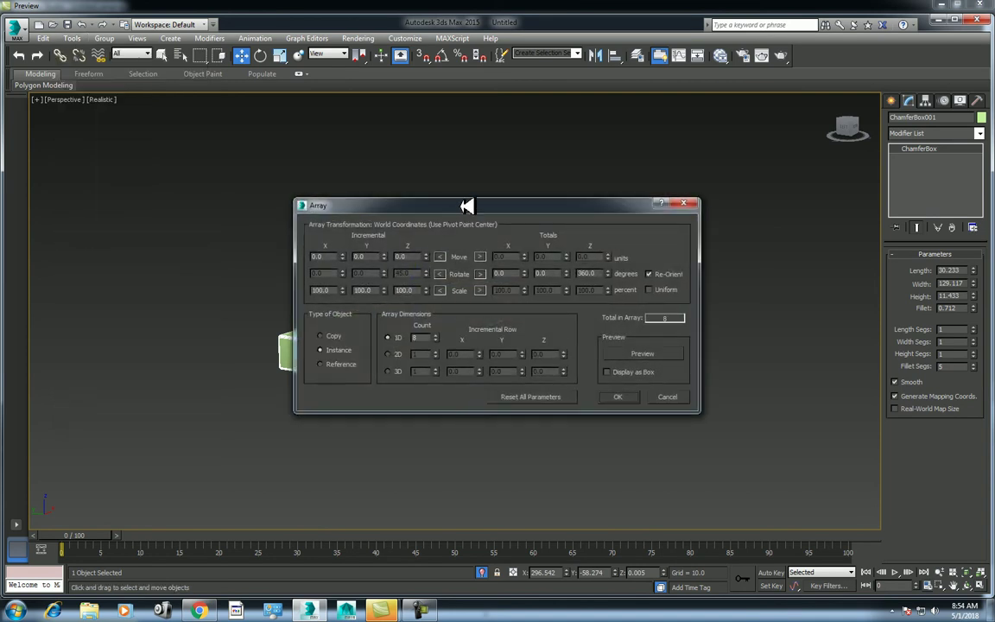
drag(464, 207, 221, 56)
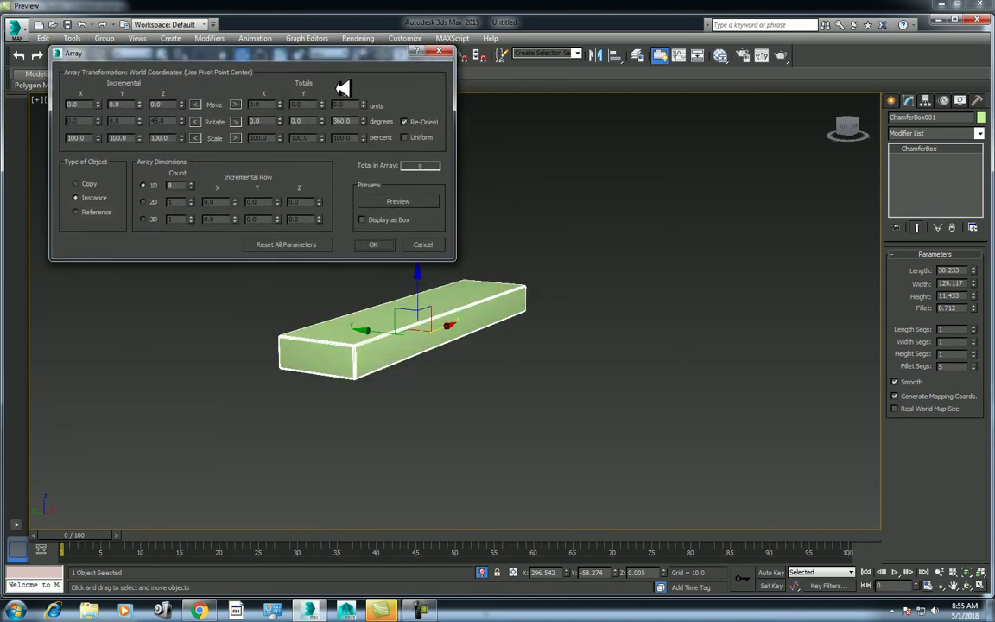
click(236, 104)
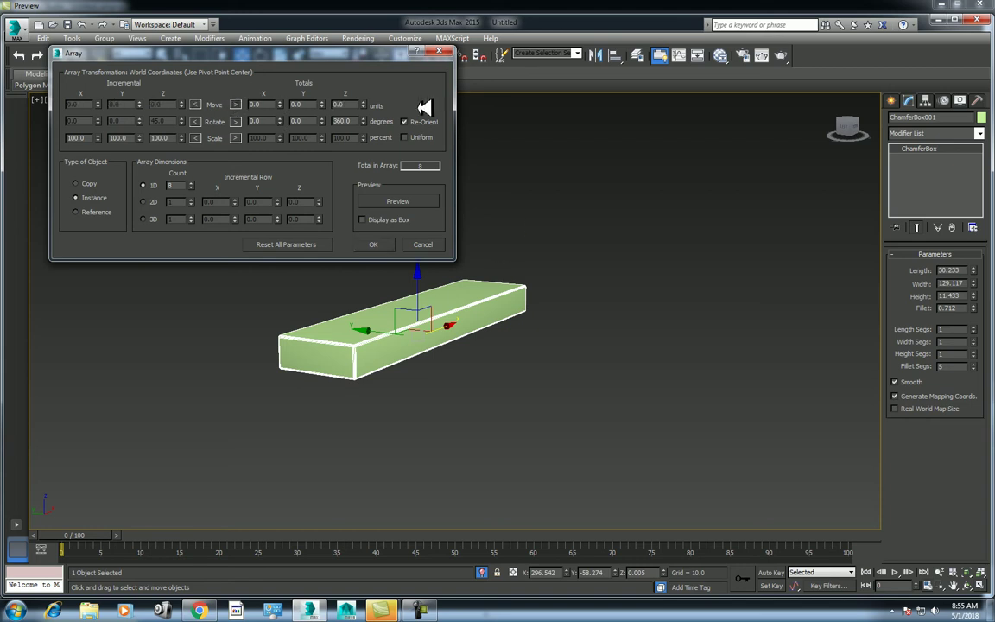
drag(380, 54, 840, 90)
middle_drag(471, 310, 483, 357)
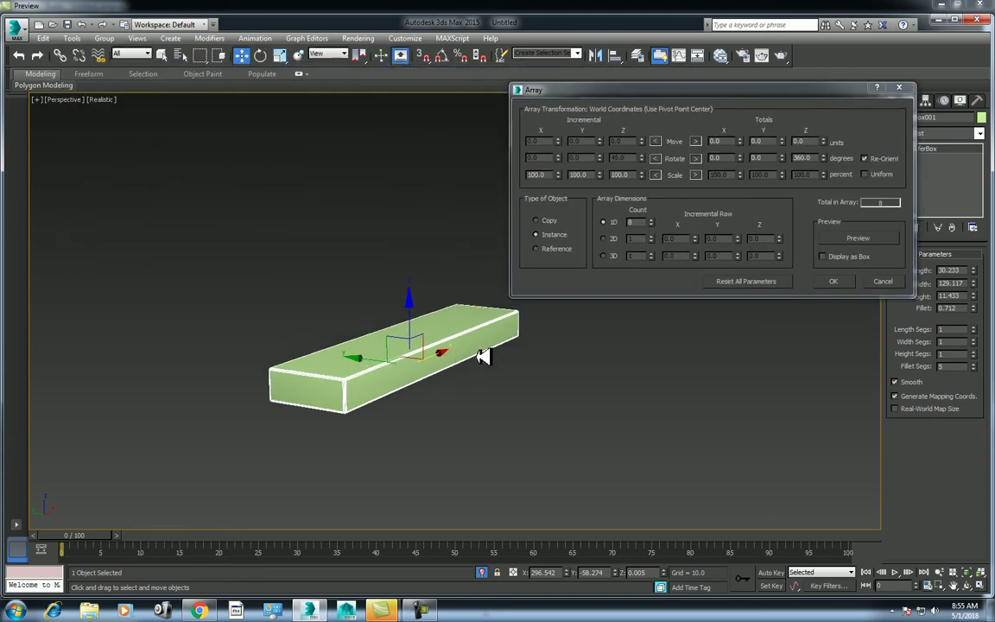
right_click(823, 158)
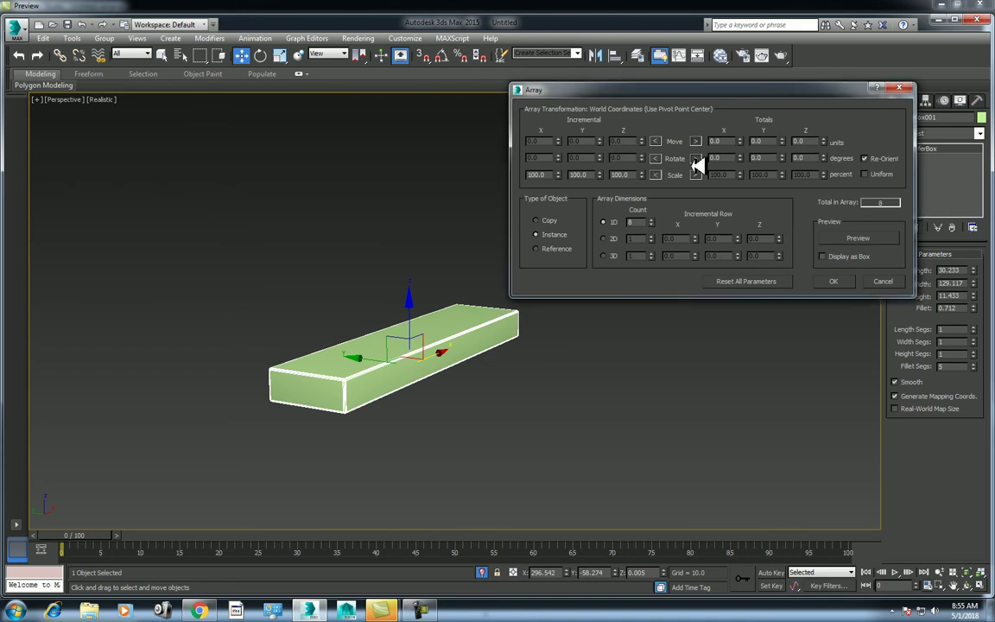
click(440, 413)
click(382, 355)
drag(411, 302, 413, 251)
right_click(412, 251)
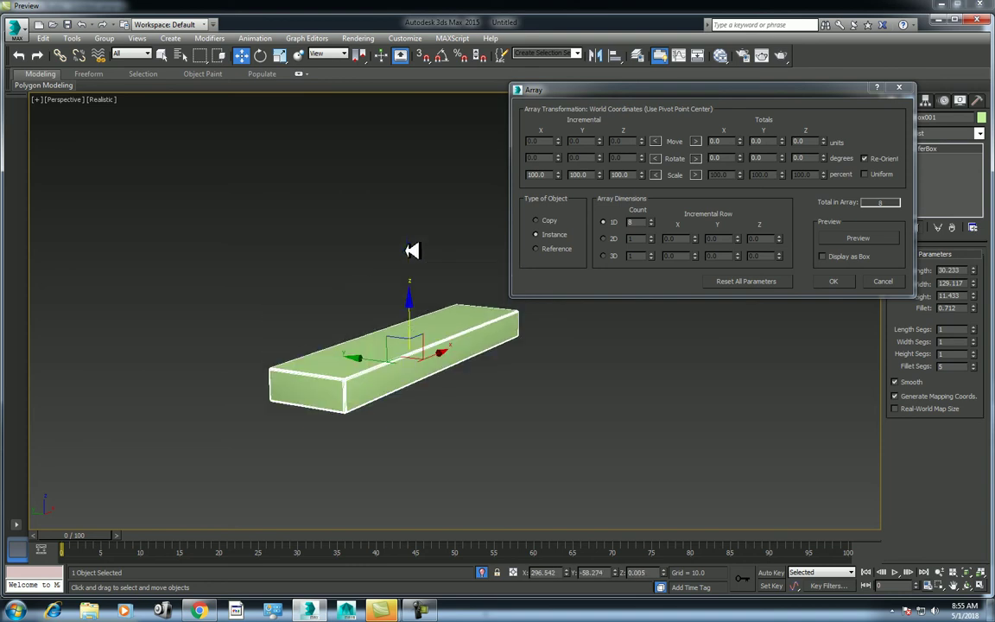
Step: Array 10 instanced planks with preview, Move total X 0 and Y 306
click(653, 218)
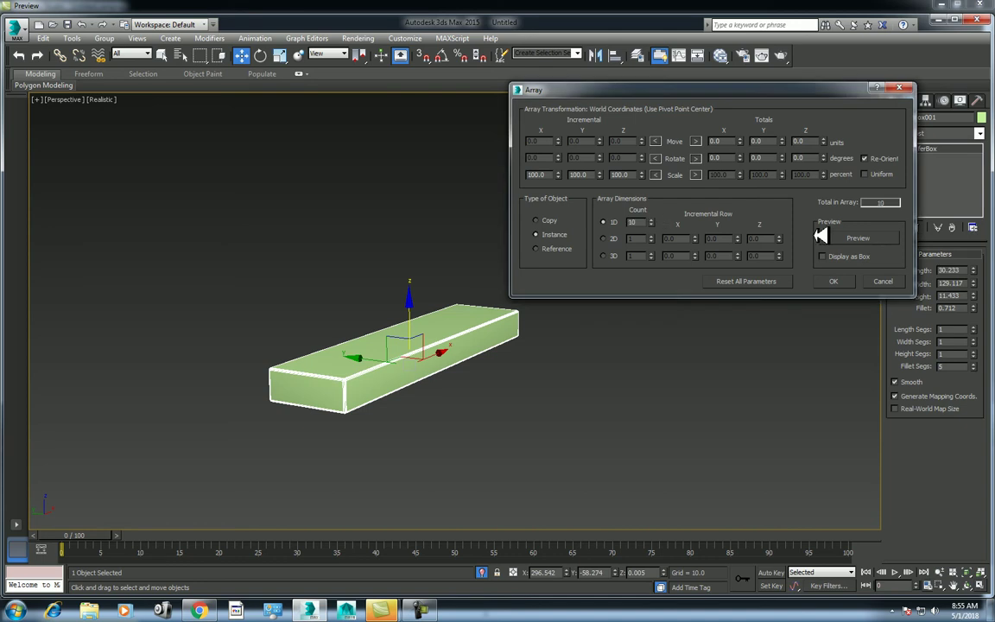
click(875, 239)
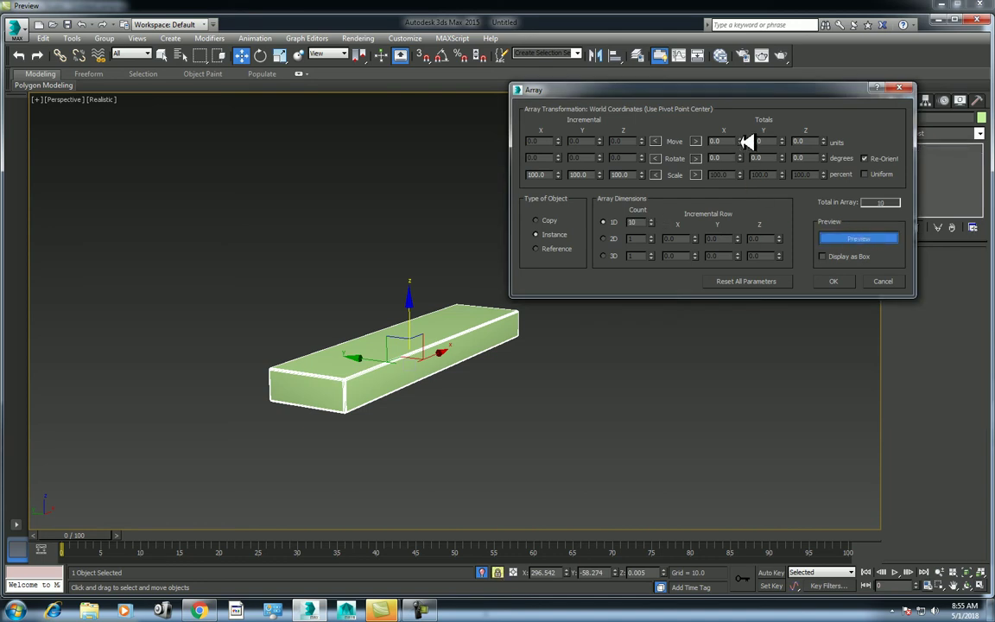
drag(741, 141, 756, 115)
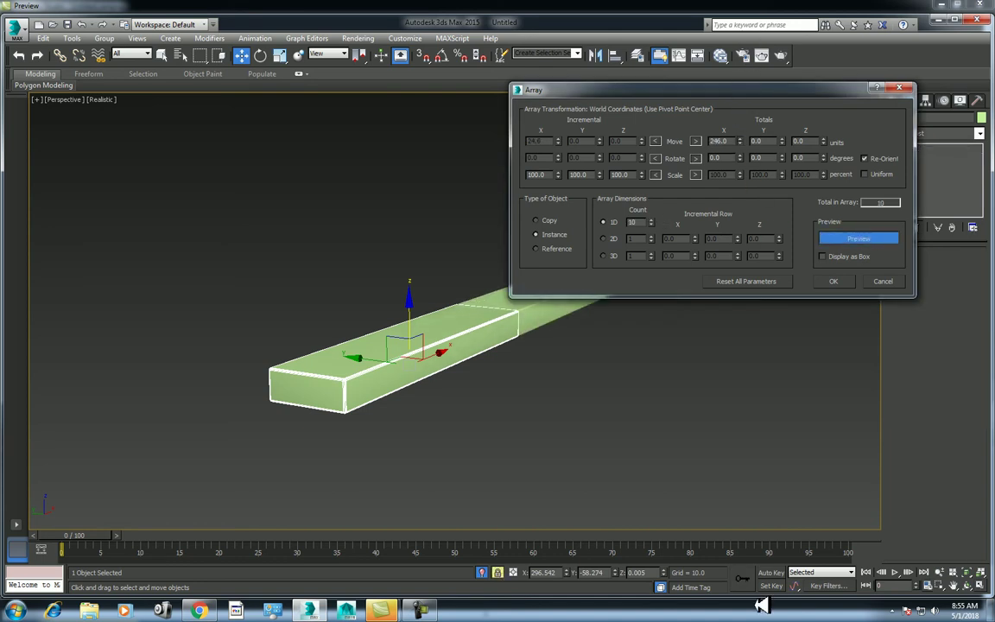
drag(757, 115, 722, 319)
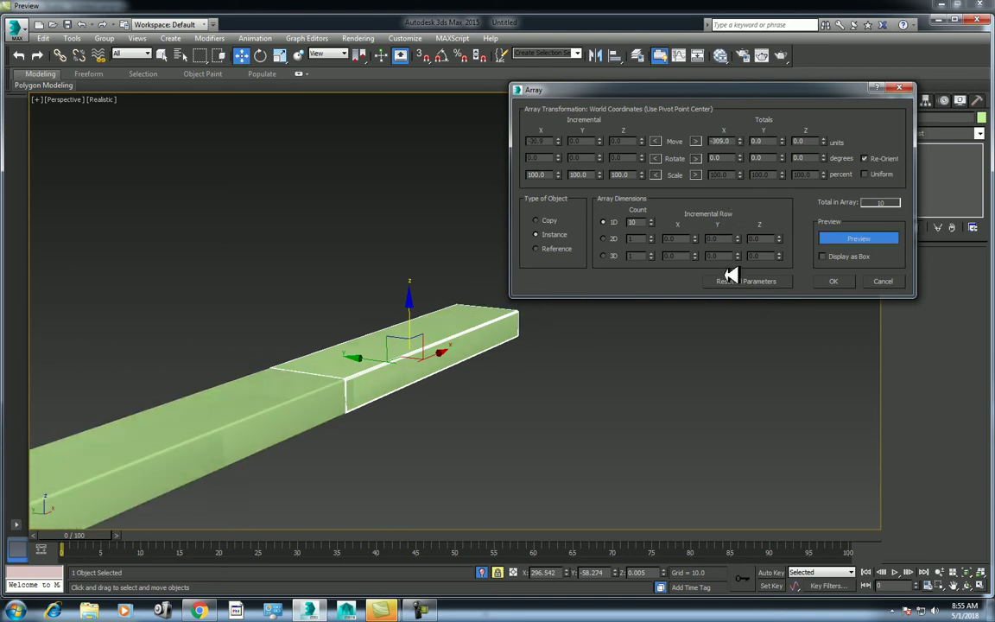
right_click(739, 141)
mouse_move(782, 140)
mouse_down()
mouse_move(778, 54)
mouse_move(350, 568)
mouse_up()
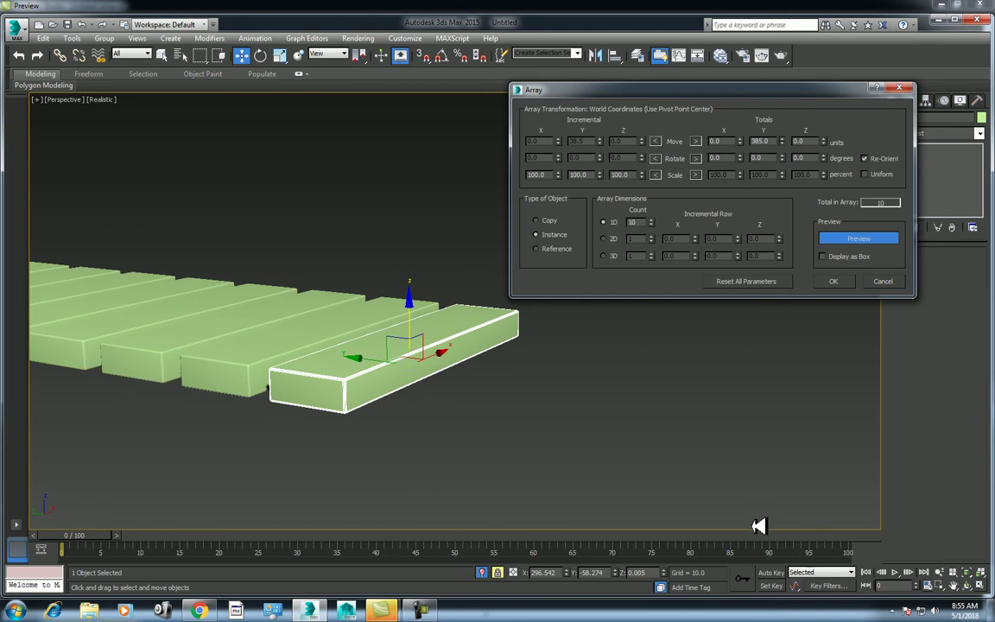
middle_drag(283, 493, 660, 460)
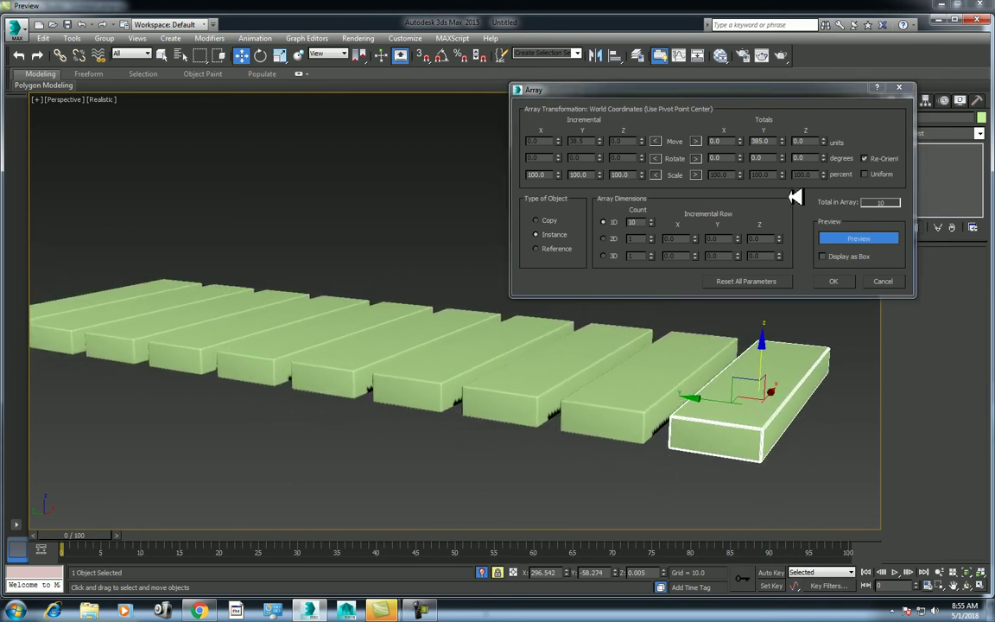
drag(783, 142, 784, 185)
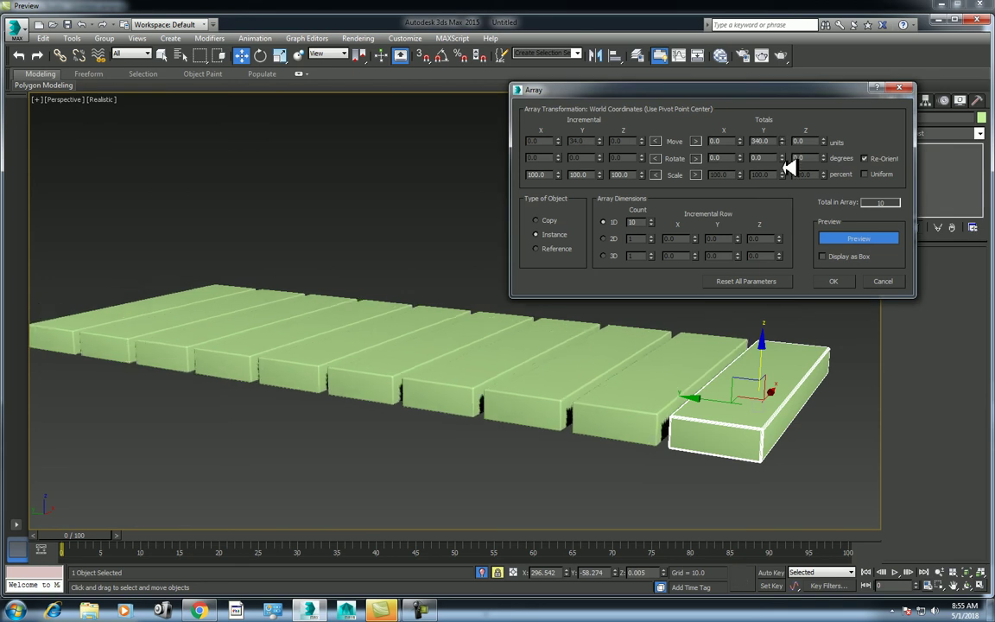
drag(782, 185, 779, 189)
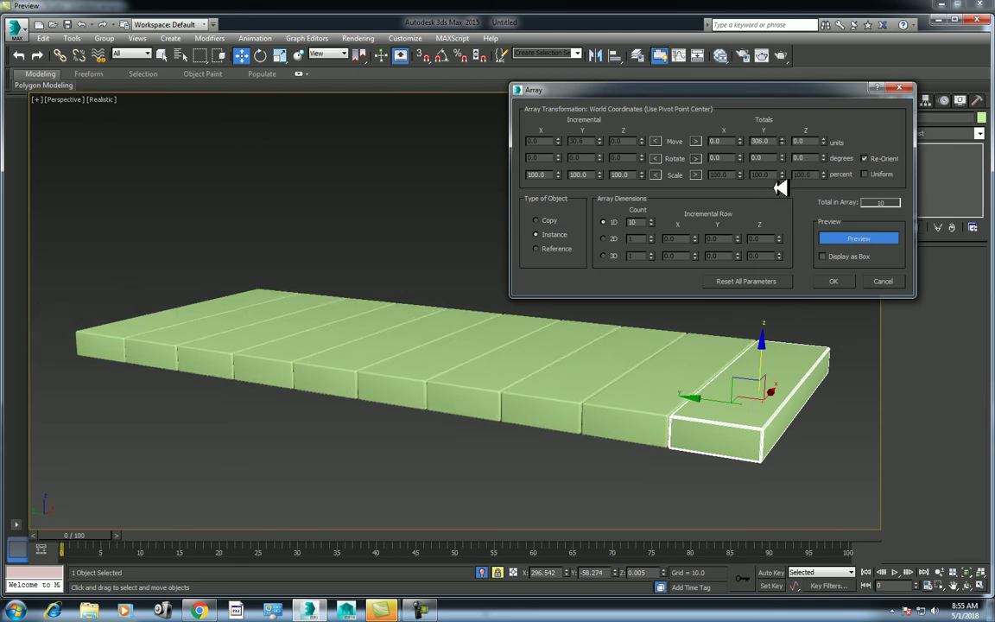
click(835, 281)
Step: In Top view, Shift-drag a copy of the front plank beside the deck
alt+middle_drag(498, 348, 637, 393)
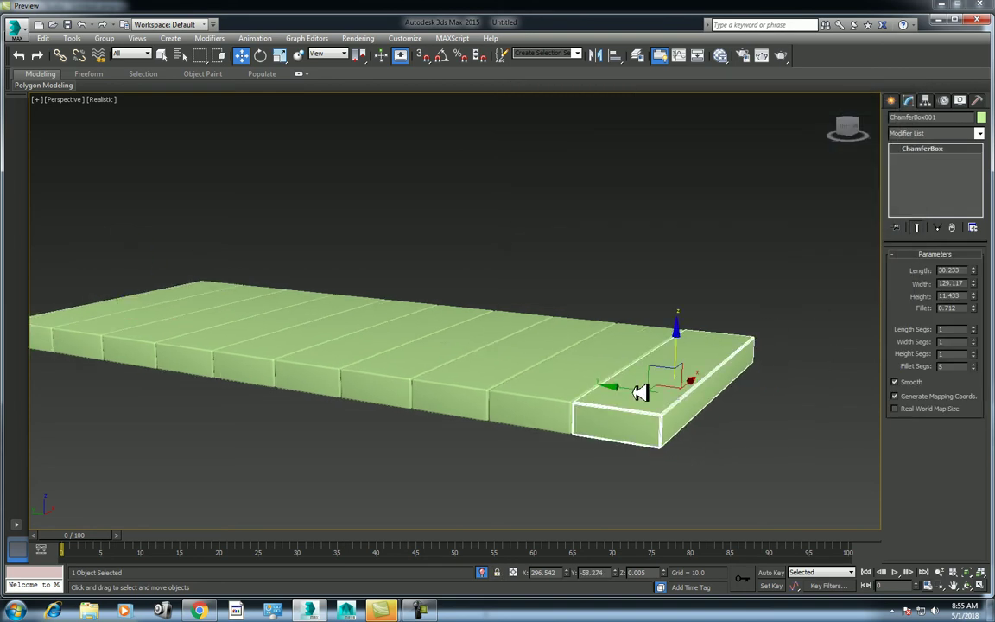
key(t)
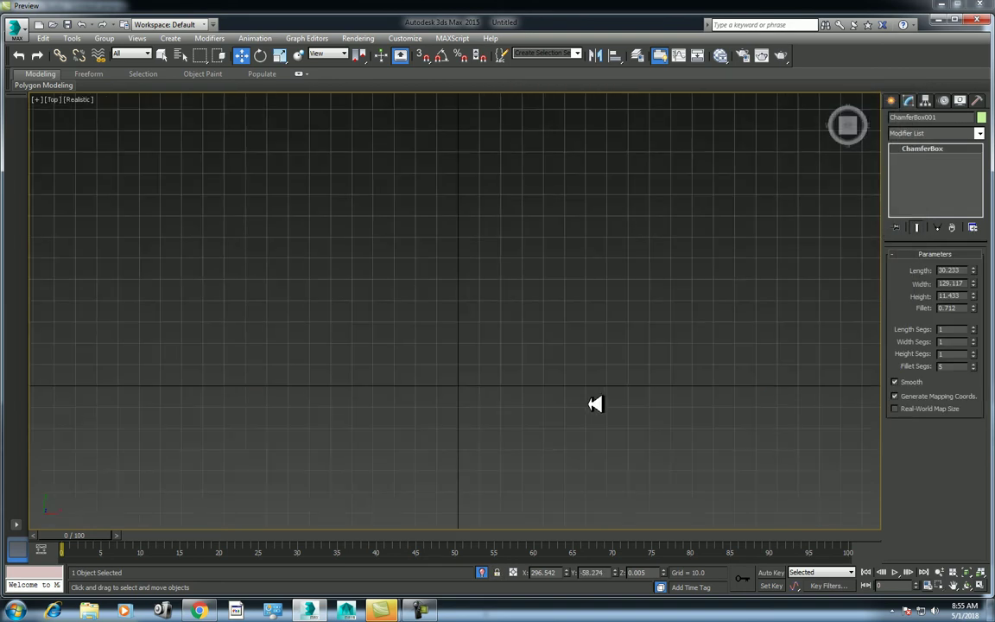
shift+drag(502, 382, 736, 380)
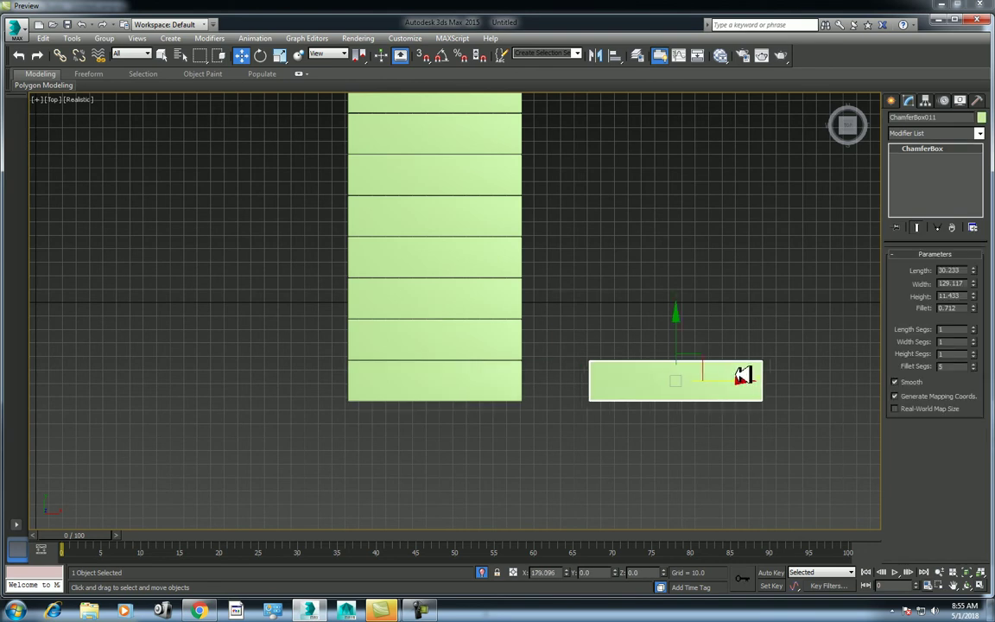
click(501, 362)
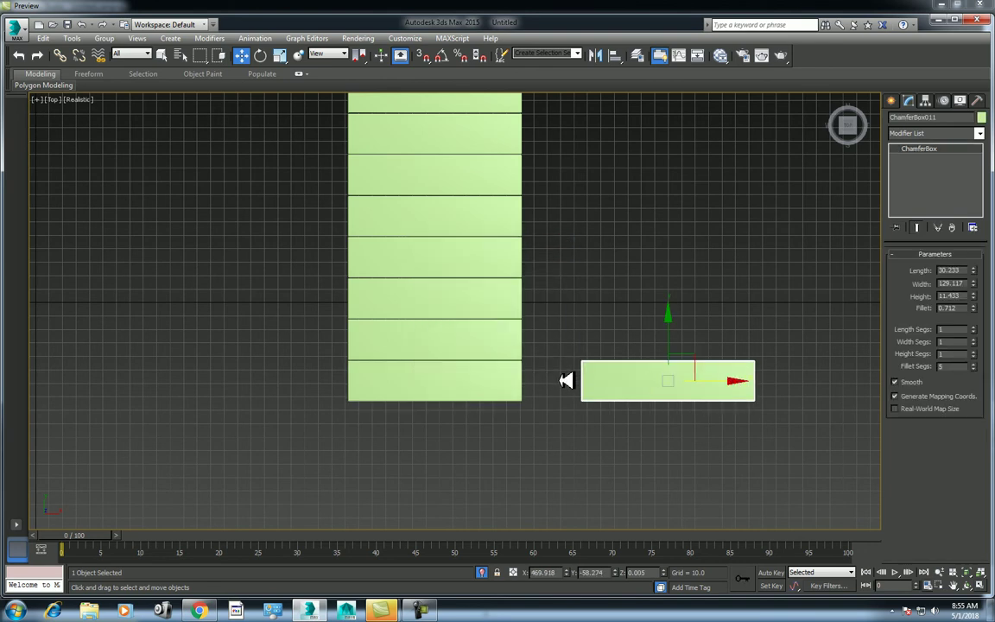
key(p)
key(alt+w)
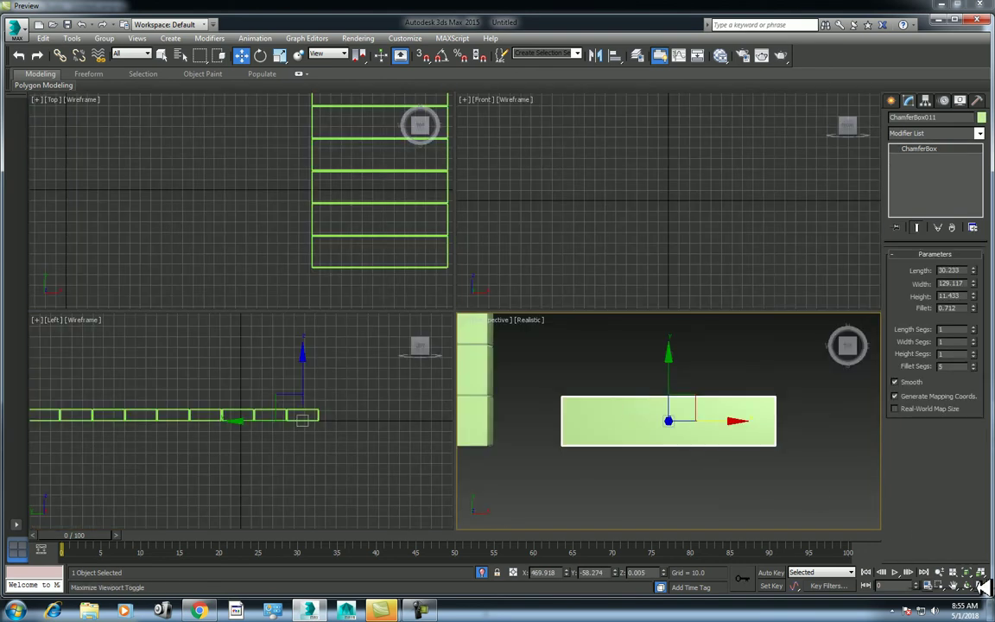
click(983, 586)
click(967, 585)
mouse_move(769, 529)
mouse_down()
mouse_move(560, 282)
mouse_move(473, 326)
mouse_up()
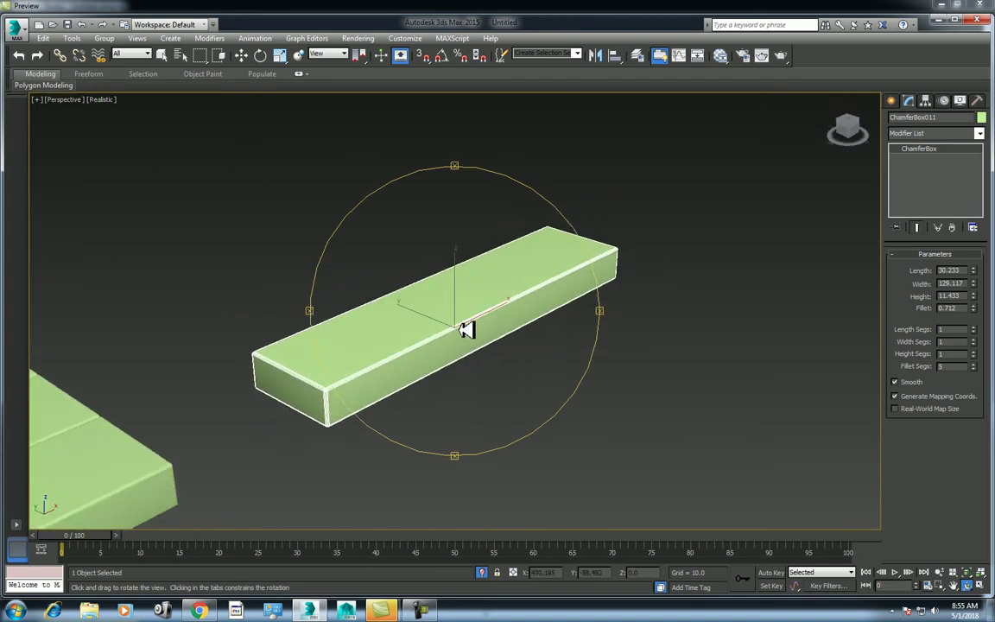
scroll(474, 326, down, 3)
drag(526, 351, 533, 362)
key(w)
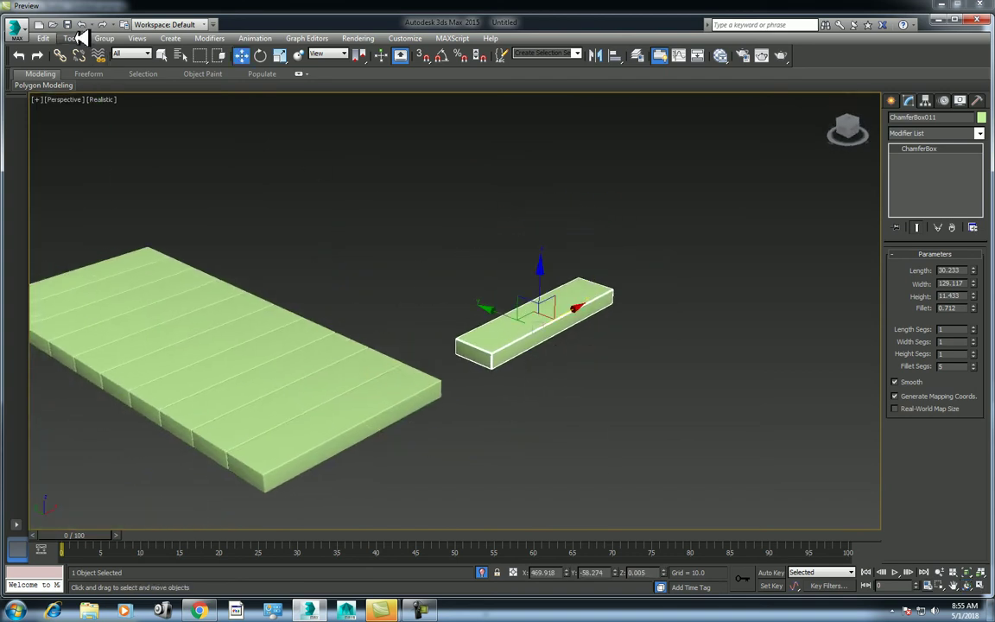
Step: Array the copy into a 10-step staircase with Move totals Y 292 and Z 114
click(74, 38)
click(125, 229)
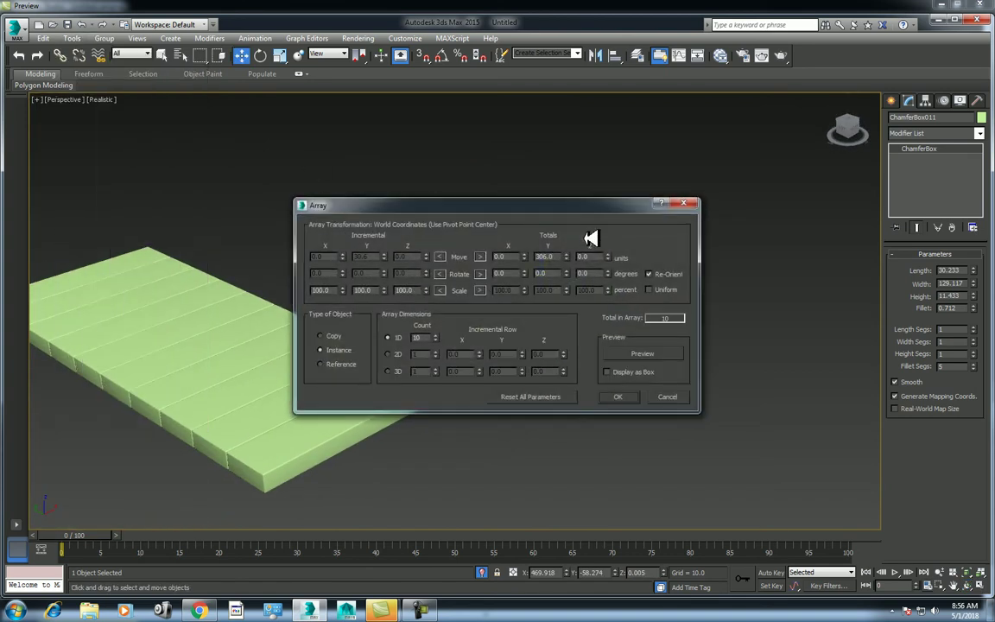
mouse_move(566, 210)
mouse_down()
mouse_move(338, 159)
mouse_move(283, 133)
mouse_move(682, 277)
mouse_move(817, 356)
mouse_up()
click(362, 276)
mouse_move(828, 405)
mouse_down()
mouse_move(815, 333)
mouse_move(806, 393)
mouse_move(781, 411)
mouse_up()
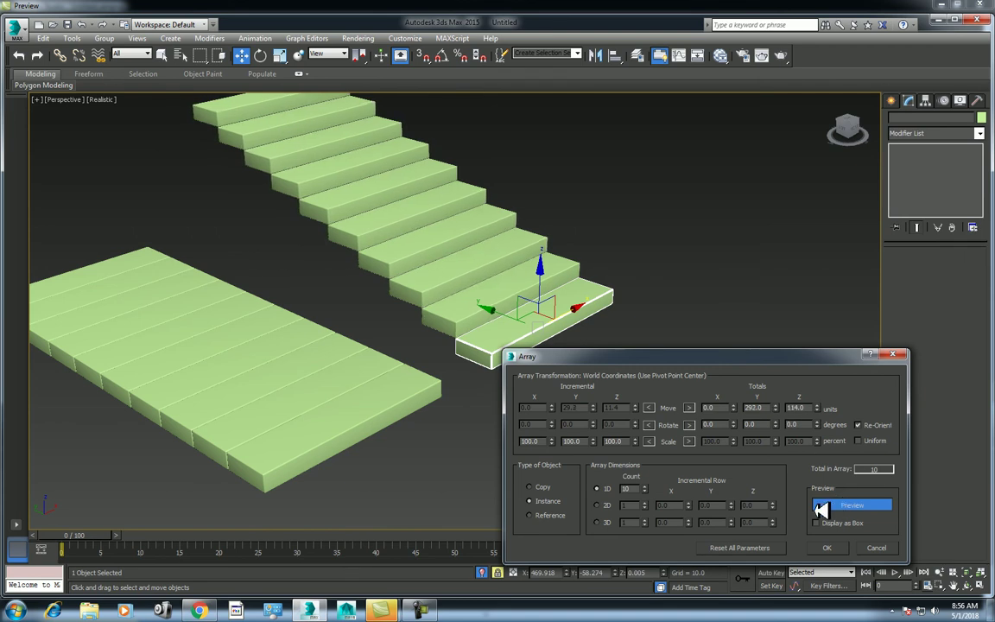
click(838, 548)
Step: Shift-drag another copy of the front step off to the side
click(527, 334)
scroll(466, 390, down, 2)
shift+drag(509, 355, 612, 299)
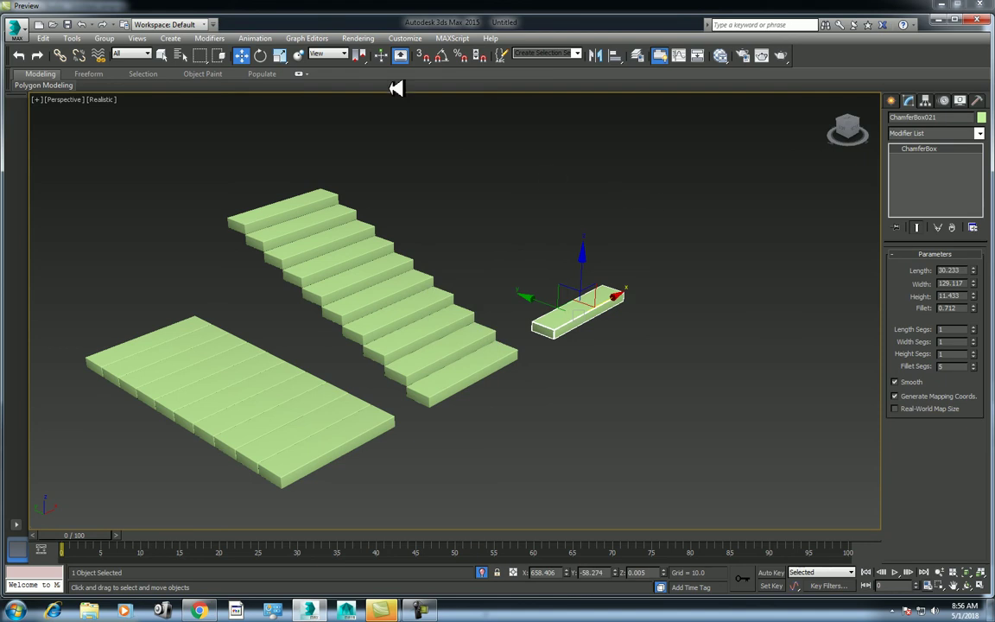
Step: Array the spare plank into 10 twisting steps with Rotate totals X -33, Y -129, Z -64
click(71, 38)
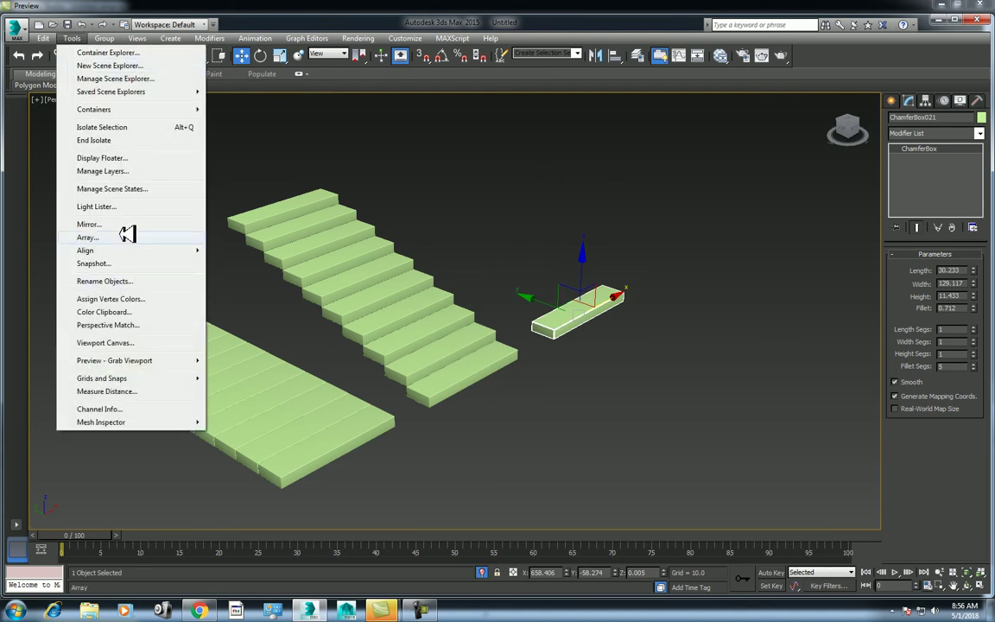
click(87, 237)
drag(573, 211, 391, 122)
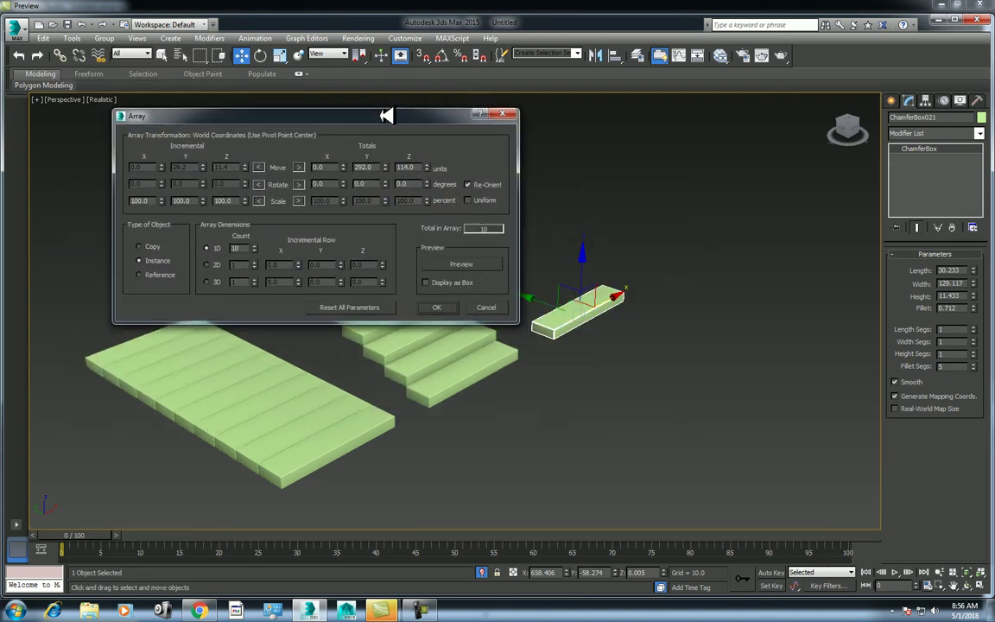
click(473, 262)
drag(367, 117, 800, 135)
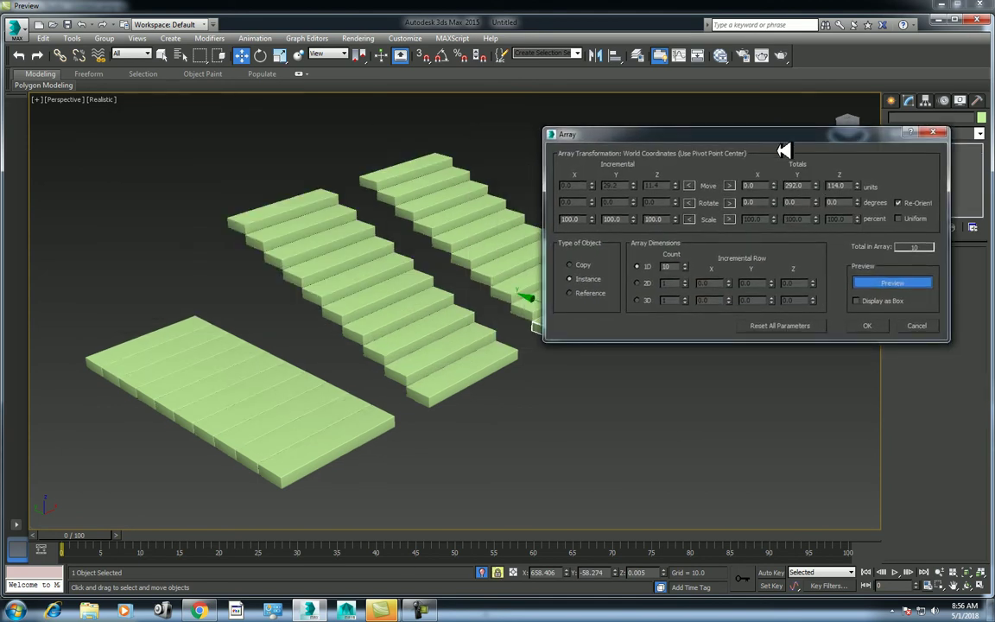
drag(778, 135, 842, 128)
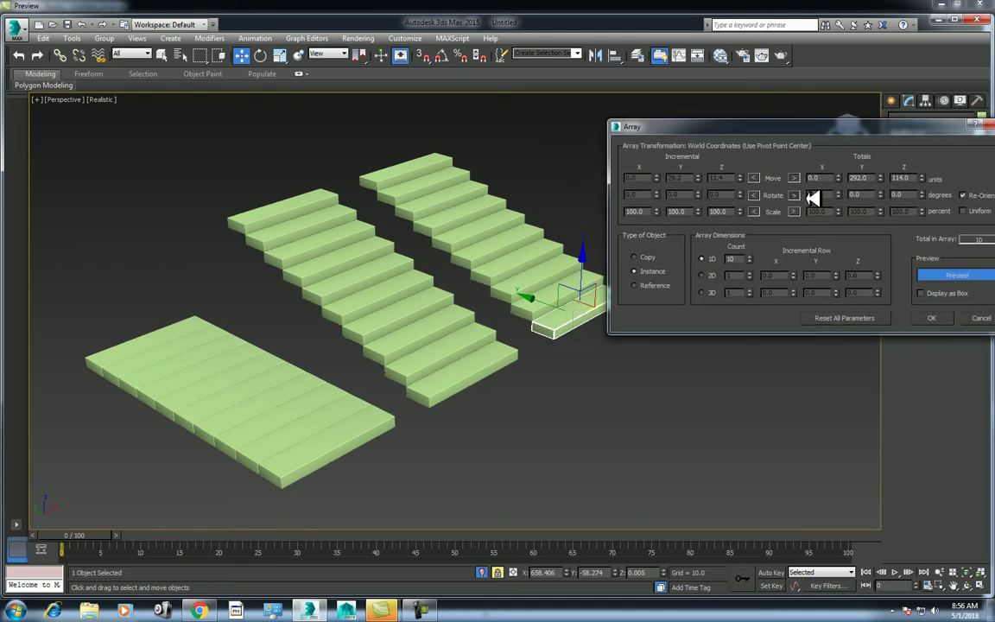
mouse_move(842, 193)
mouse_down()
mouse_move(846, 262)
mouse_move(844, 31)
mouse_move(866, 229)
mouse_move(884, 269)
mouse_move(862, 179)
mouse_move(812, 264)
mouse_move(881, 176)
mouse_move(881, 212)
mouse_move(885, 116)
mouse_move(887, 264)
mouse_move(876, 271)
mouse_up()
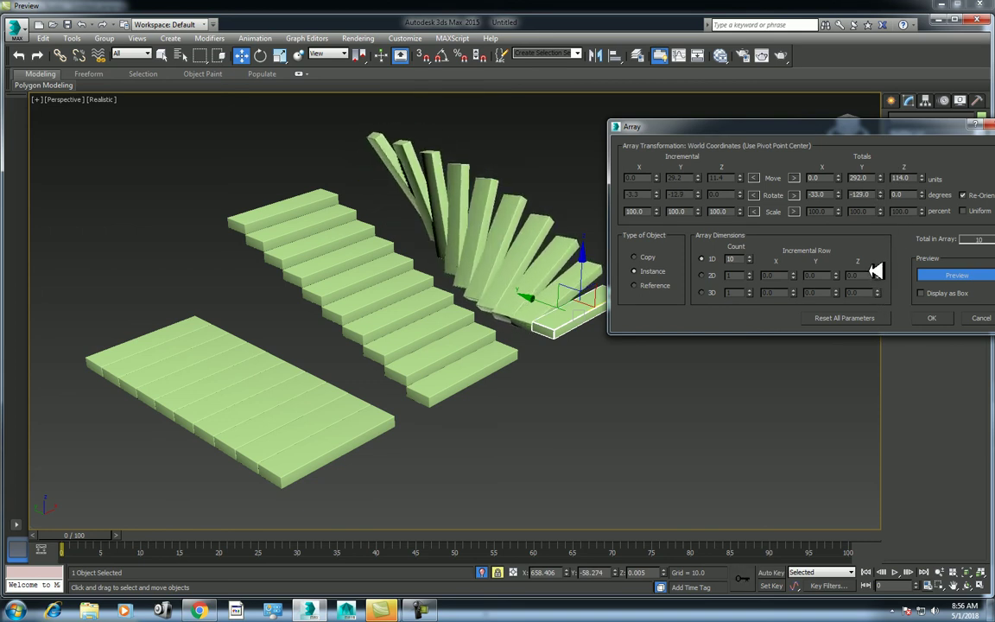
mouse_move(922, 194)
mouse_down()
mouse_move(930, 248)
mouse_move(955, 219)
mouse_move(951, 229)
mouse_up()
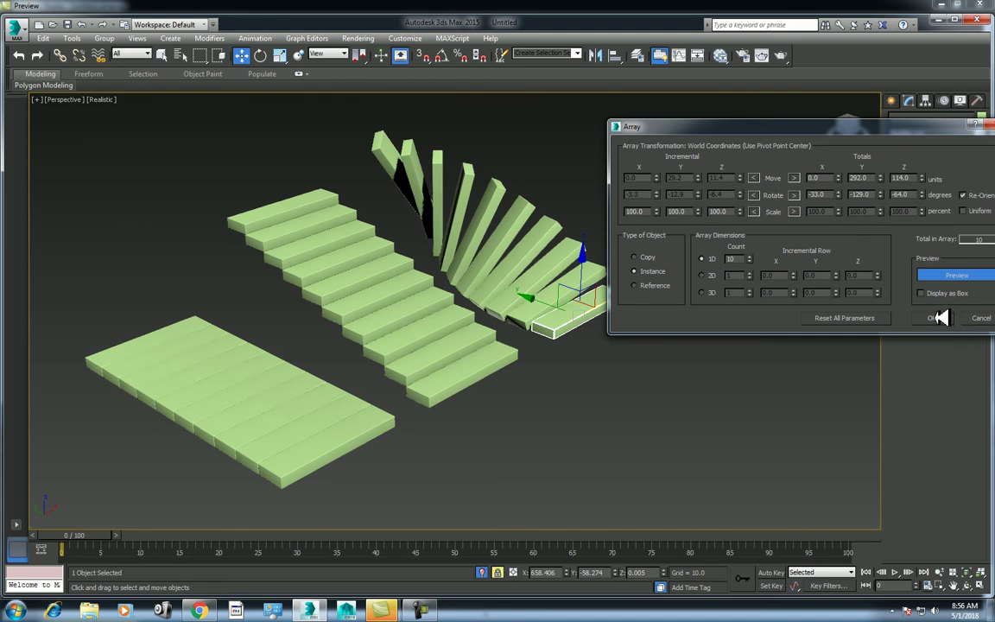
click(940, 318)
middle_drag(666, 380, 467, 334)
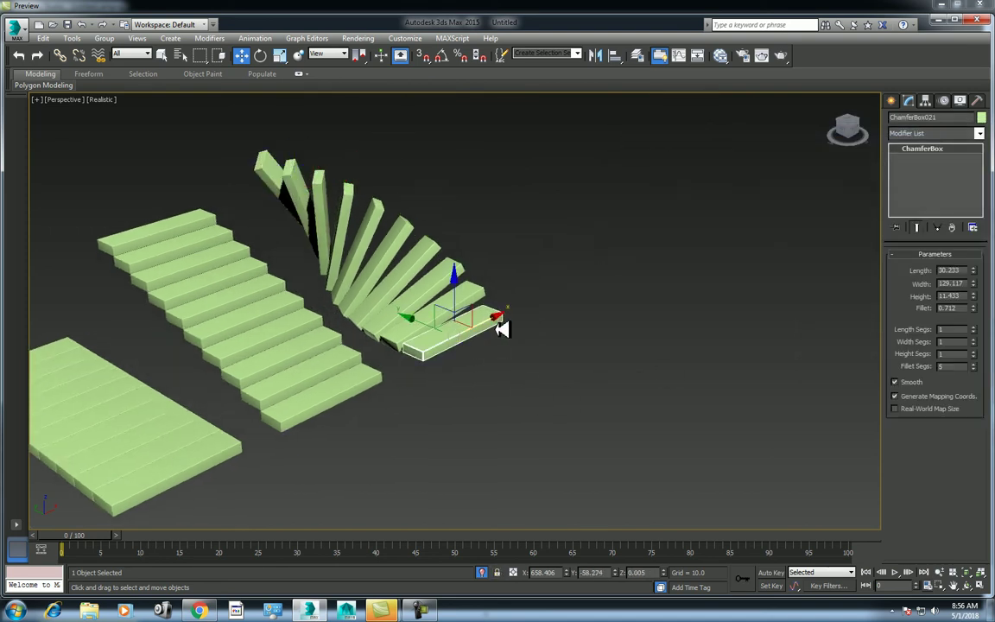
Step: Clone the bottom step and array it with Scale totals 11%, 27% and 18% so the steps taper
shift+drag(495, 319, 573, 273)
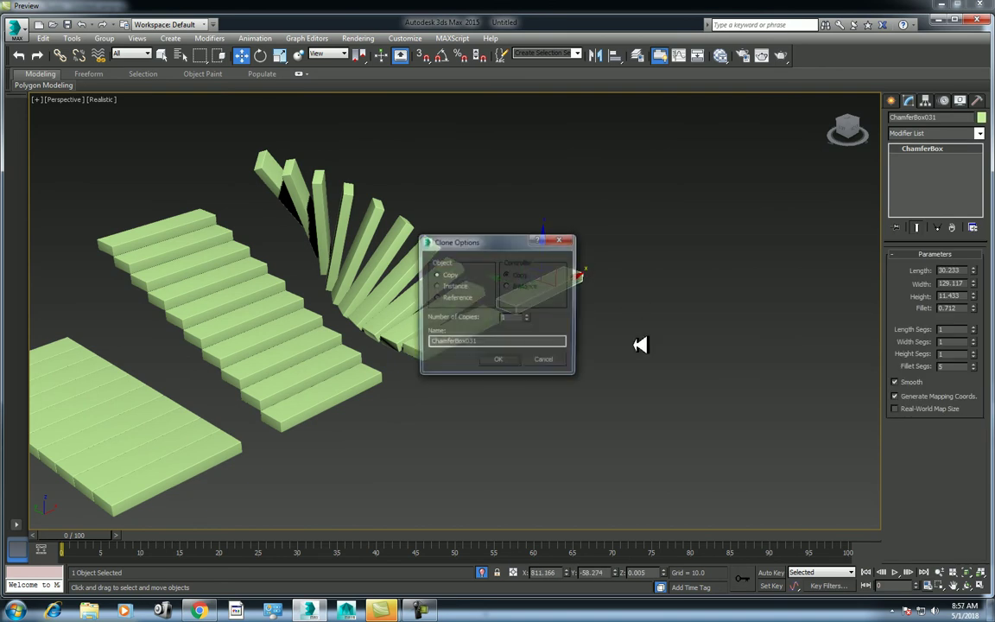
key(Return)
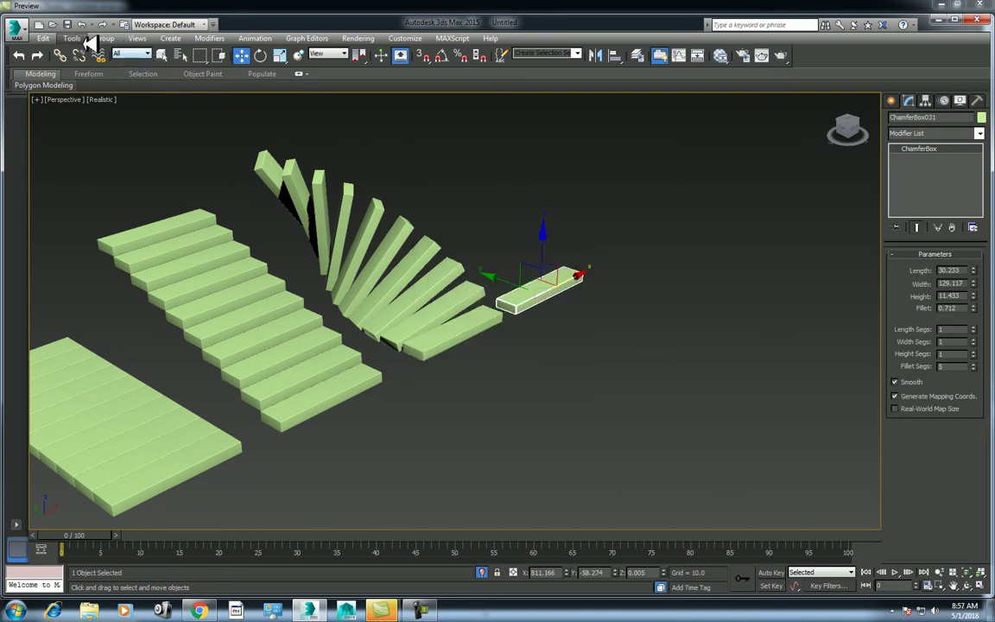
click(73, 39)
click(127, 239)
drag(534, 214, 815, 105)
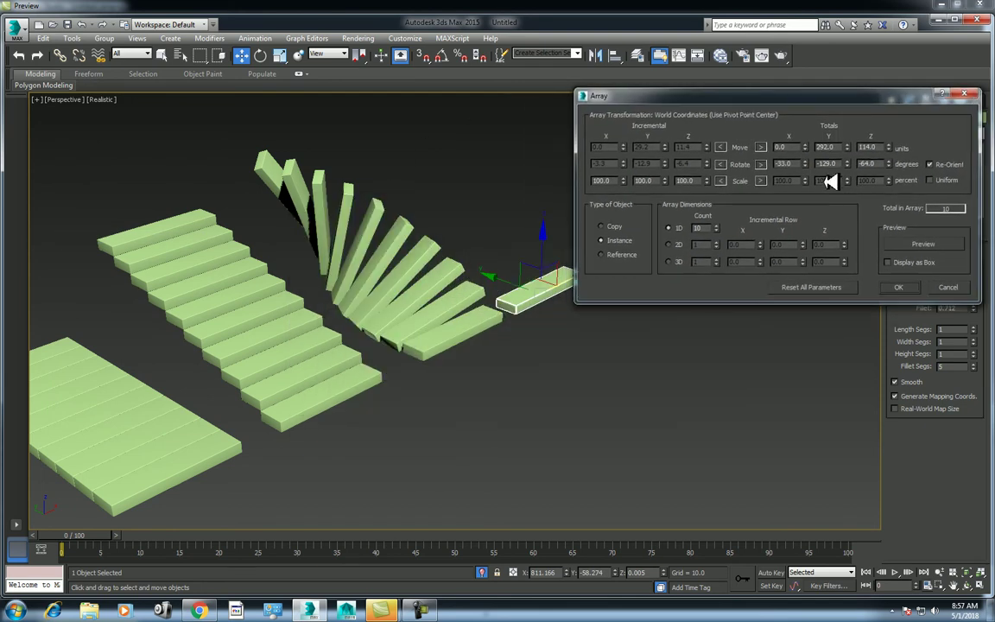
click(763, 179)
click(923, 247)
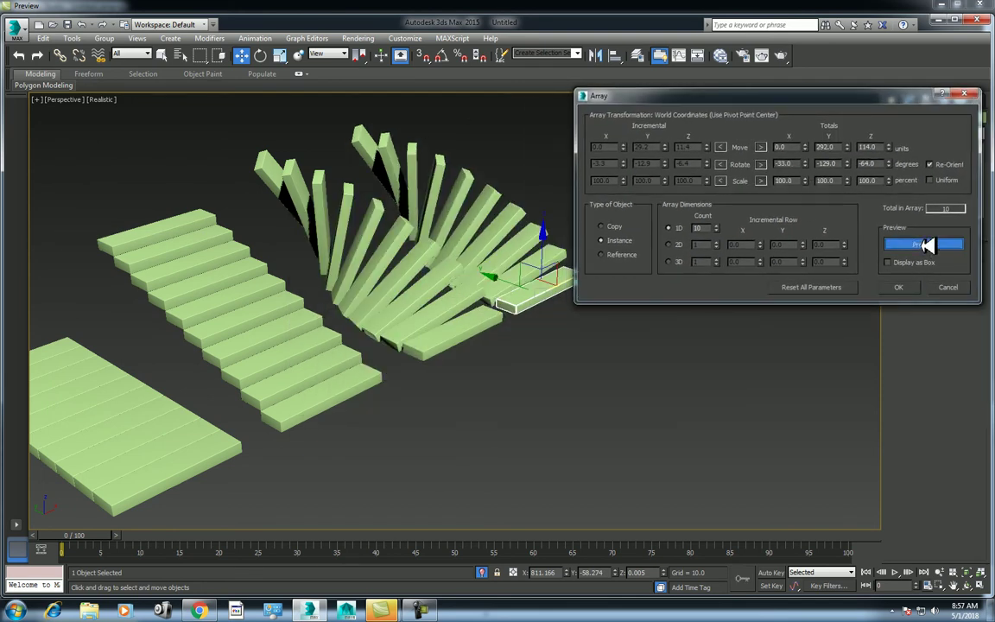
mouse_move(814, 180)
mouse_down()
mouse_move(784, 232)
mouse_move(819, 190)
mouse_move(938, 194)
mouse_move(896, 226)
mouse_up()
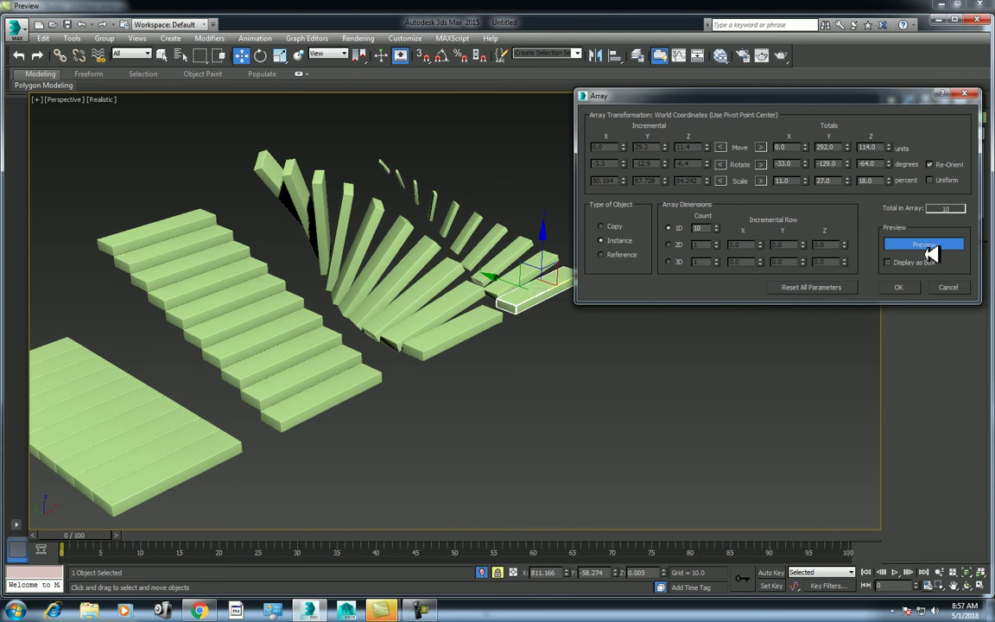
click(903, 287)
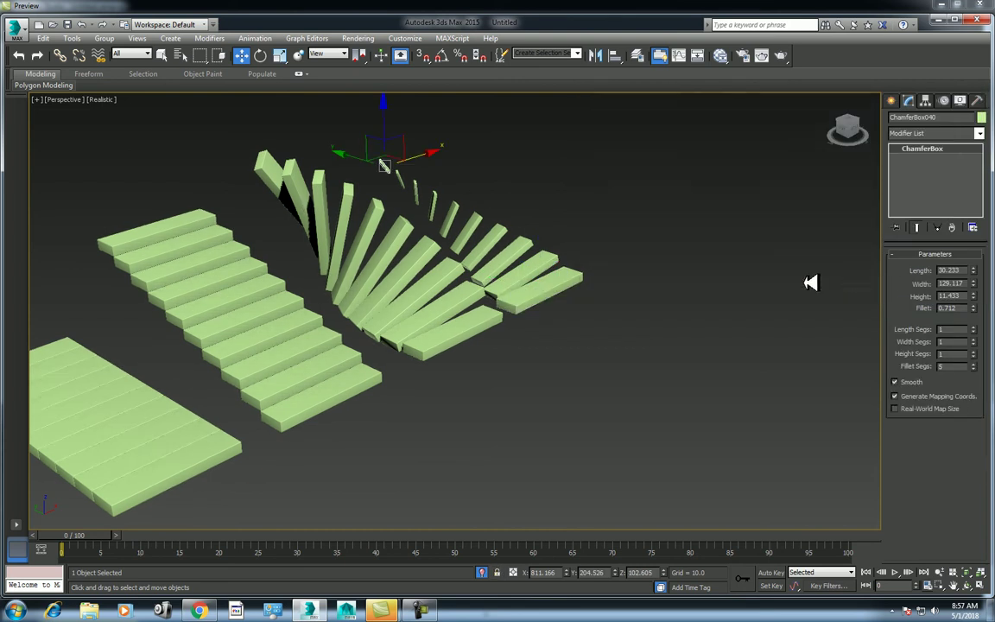
Step: Draw a chamfered cube about 28.789 per side with a 1.277 fillet in front of the stairs
click(891, 101)
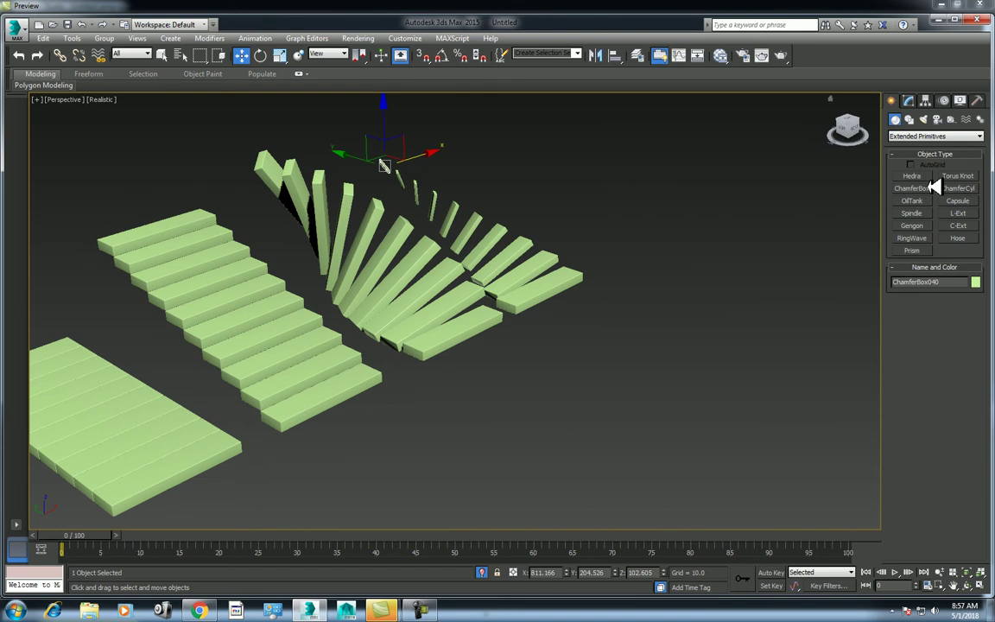
click(912, 188)
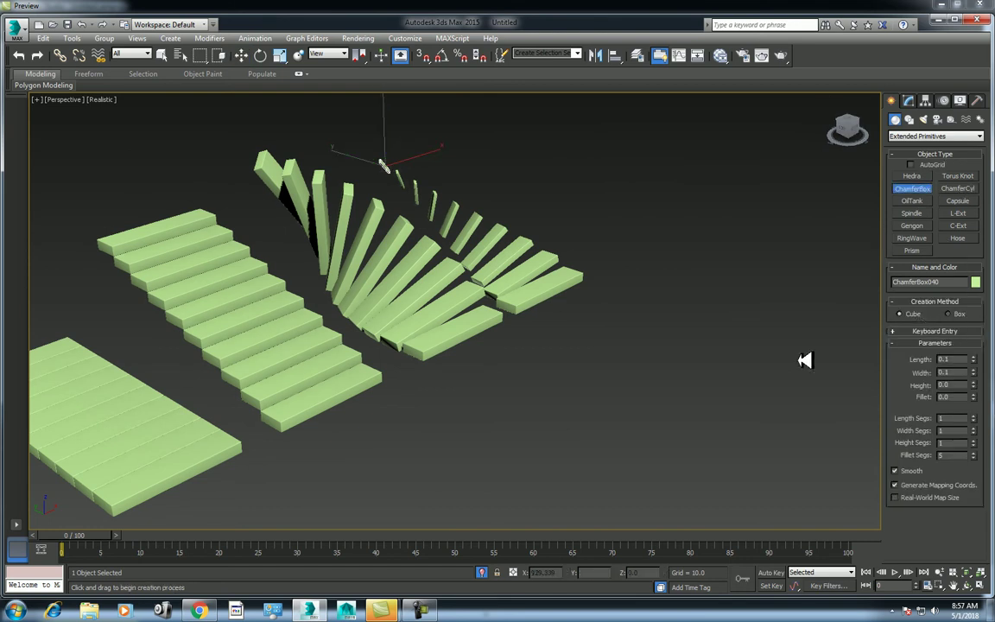
mouse_move(438, 438)
mouse_down()
mouse_move(444, 455)
mouse_move(442, 444)
mouse_up()
right_click(443, 445)
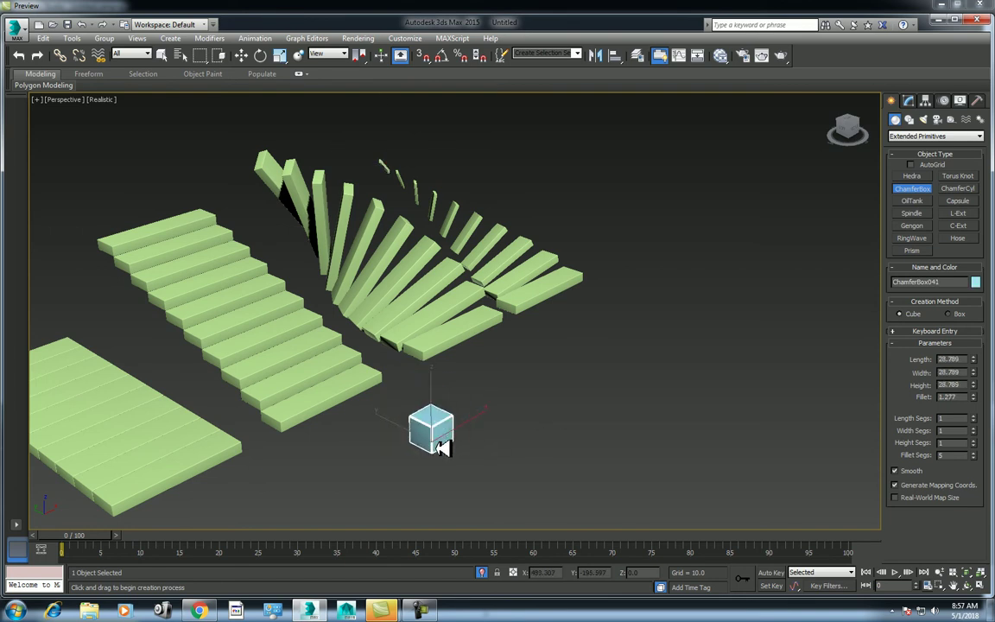
click(440, 439)
key(w)
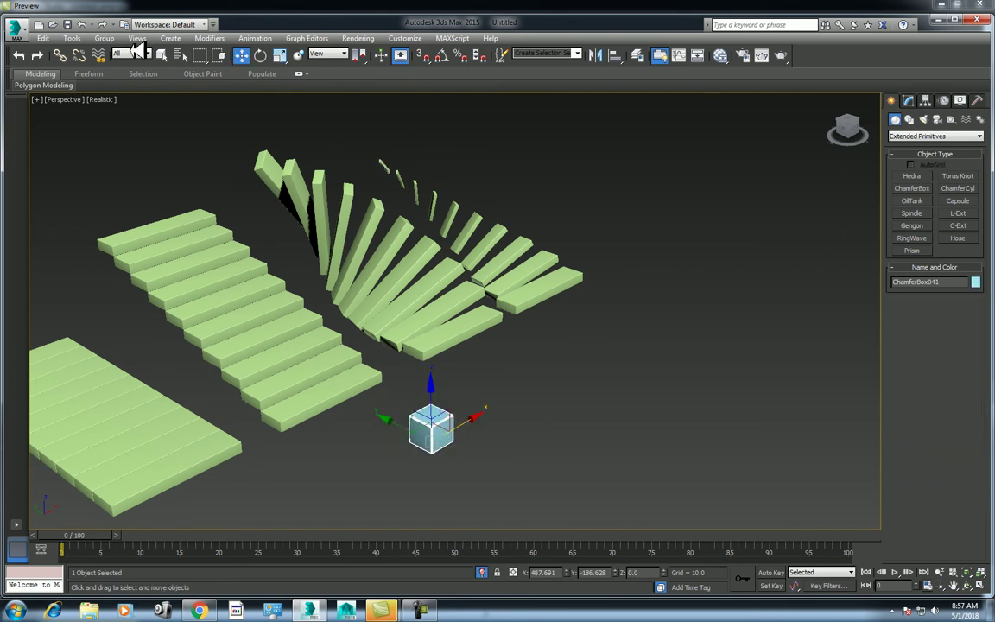
click(72, 38)
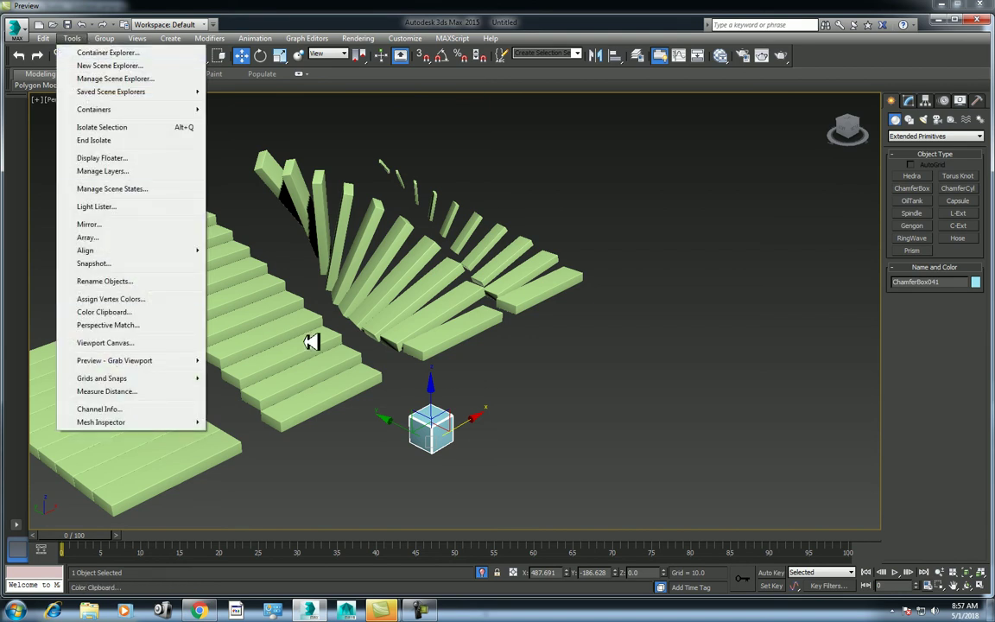
Step: In the browser, exit fullscreen and search YouTube for 'zmaxguru dy', scrolling the results
click(201, 611)
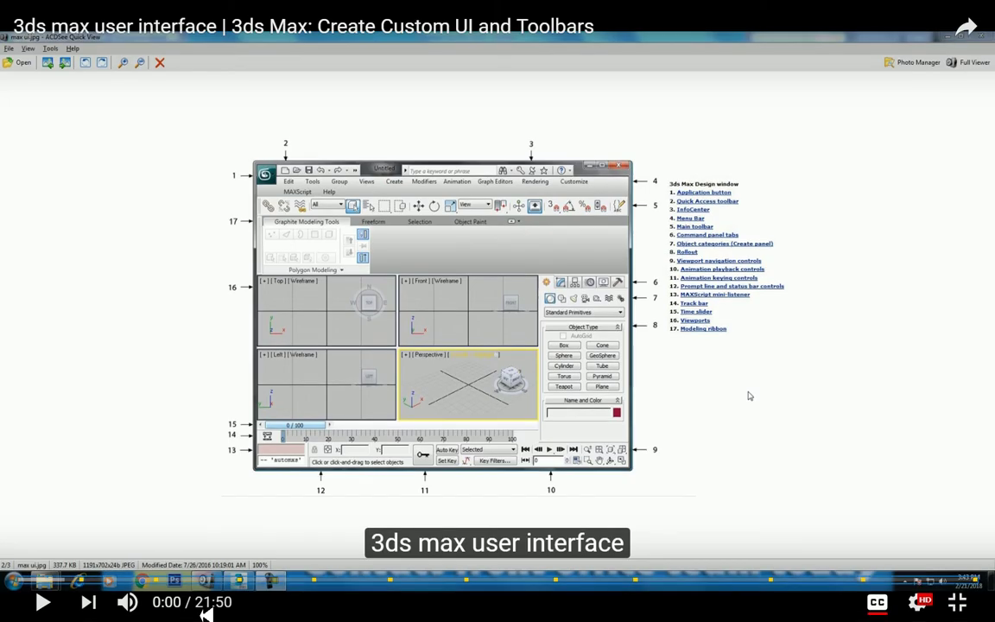
key(Escape)
click(298, 58)
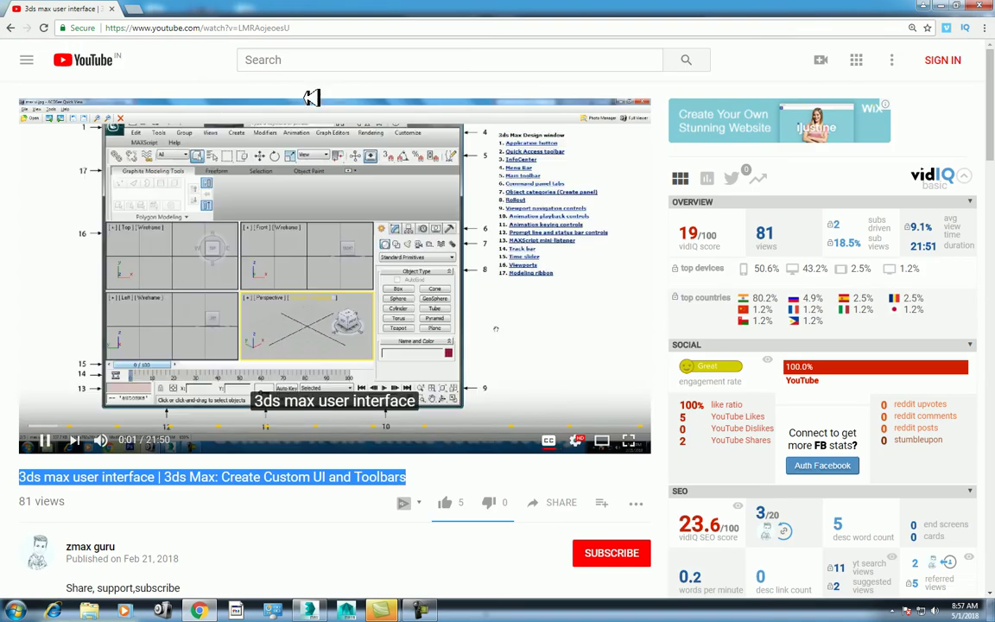
text(zmax)
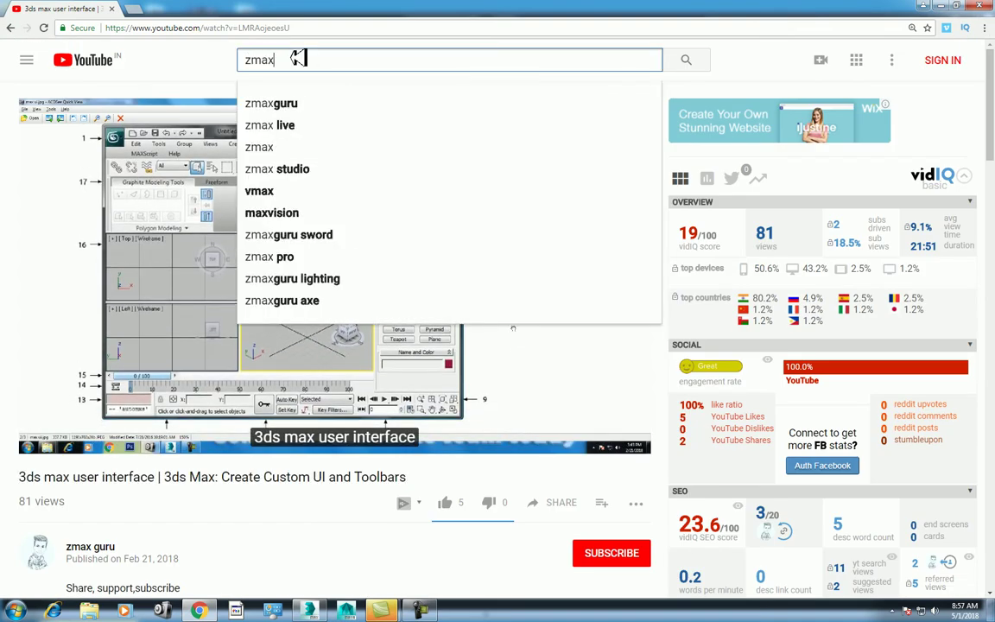
text(guru)
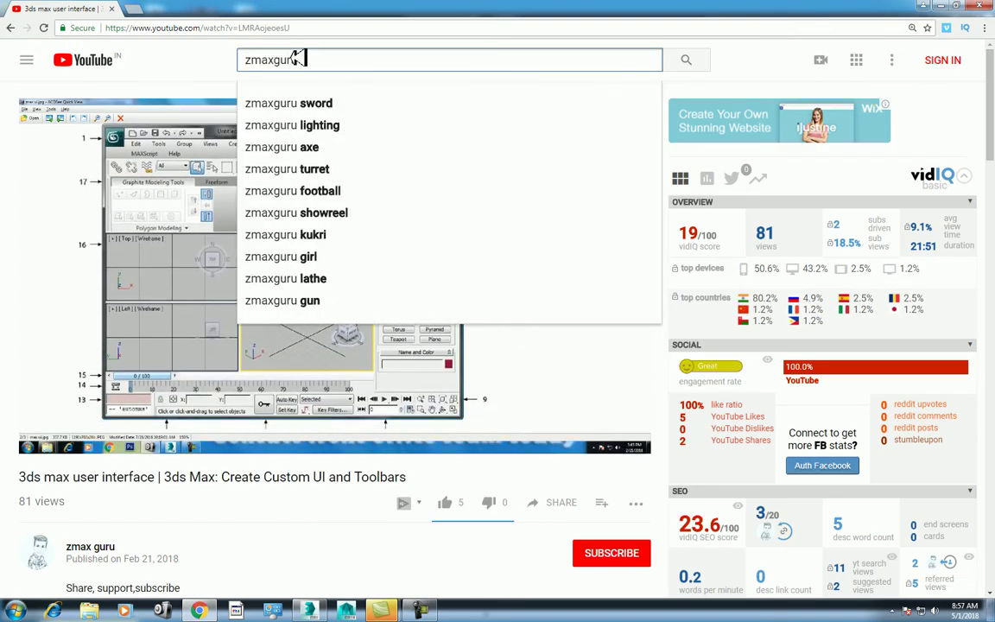
text( dy)
key(Return)
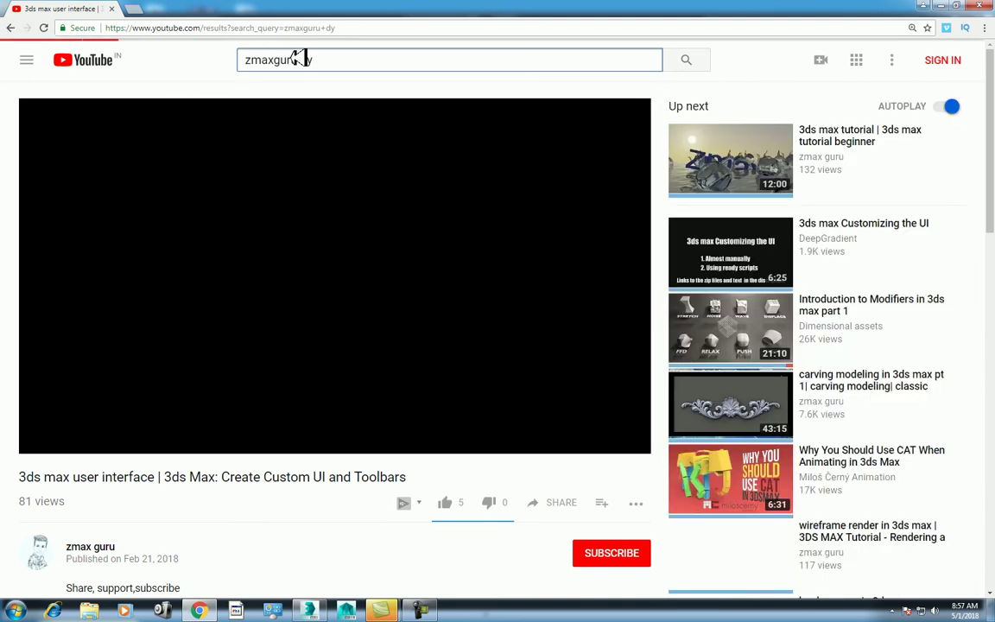
scroll(489, 331, down, 3)
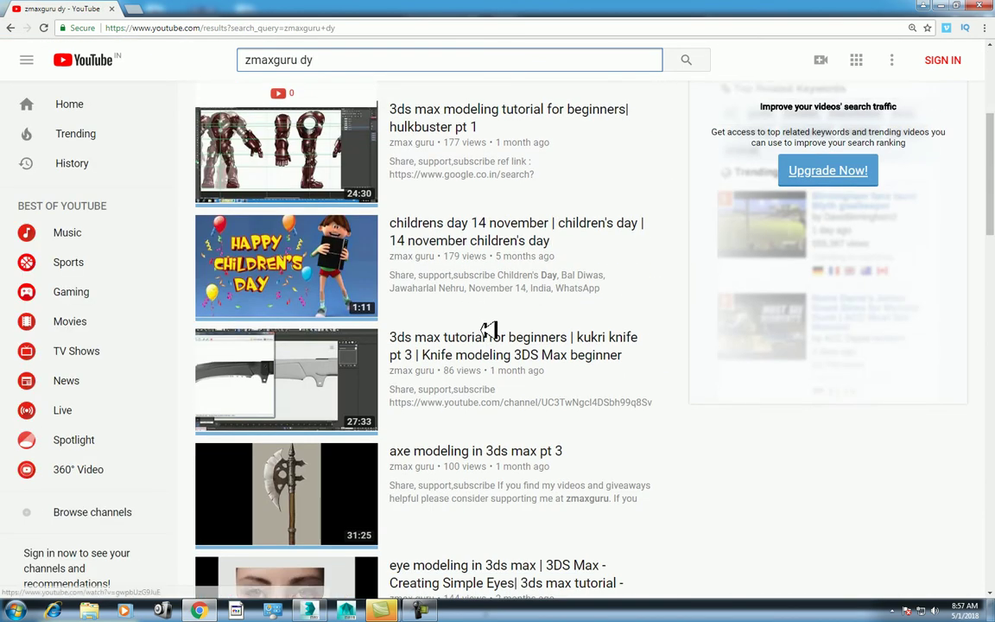
scroll(491, 331, down, 3)
scroll(489, 329, down, 4)
scroll(489, 329, down, 5)
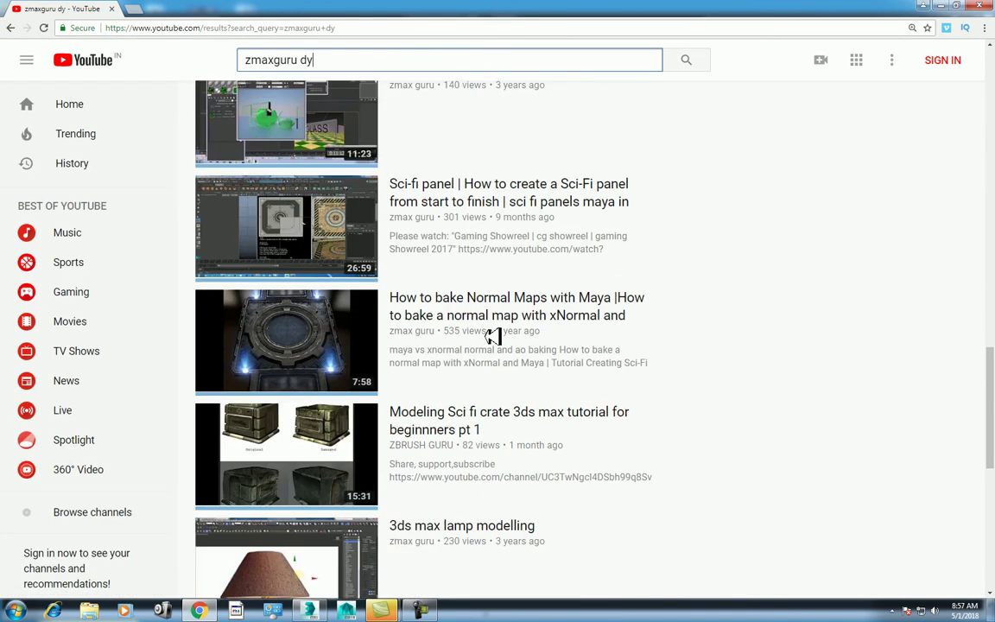
scroll(492, 338, down, 3)
scroll(494, 341, down, 3)
scroll(489, 348, down, 4)
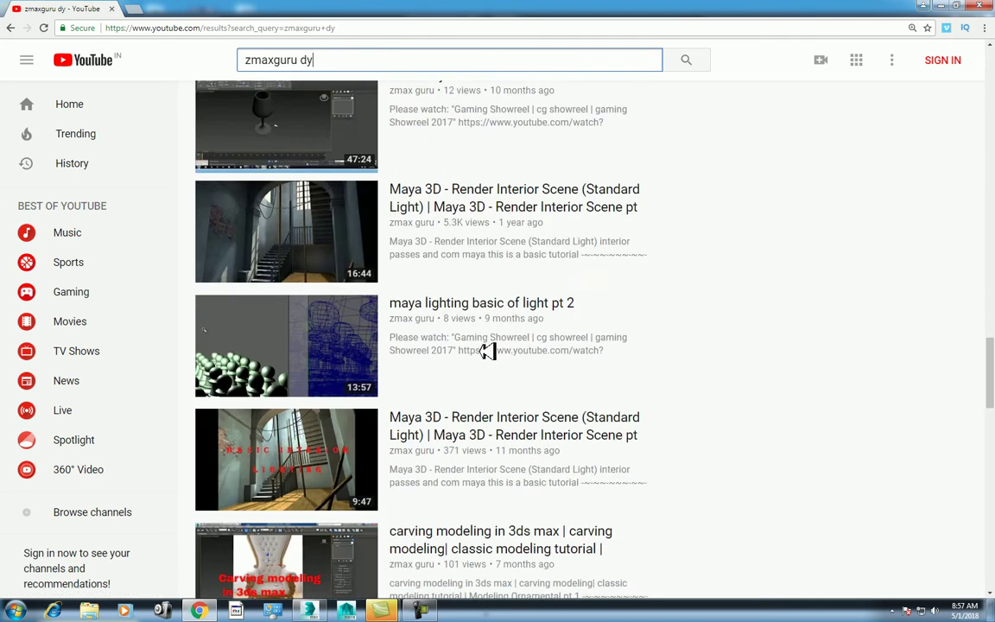
scroll(488, 351, down, 3)
scroll(486, 351, down, 4)
scroll(486, 350, down, 3)
text(mass)
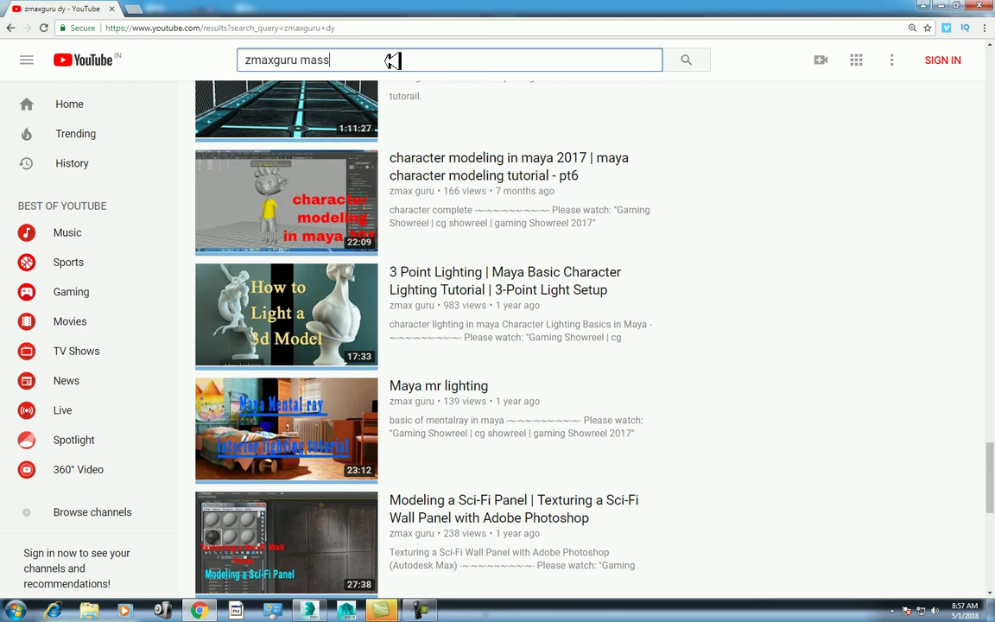
Step: Search 'zmaxguru mass' and scroll to the mass fx ball and chain tutorial
key(Return)
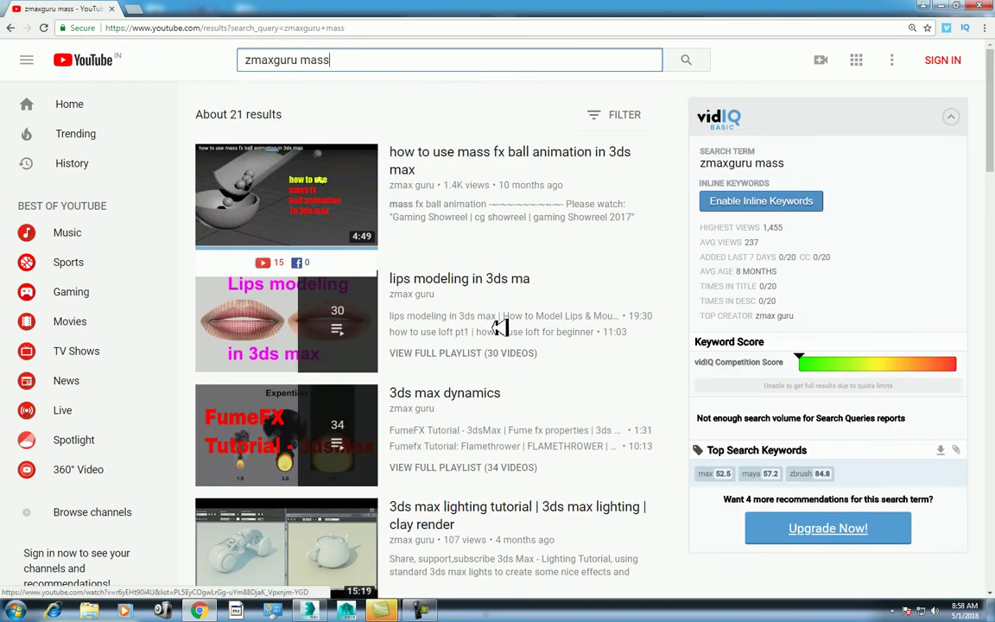
scroll(501, 327, down, 5)
scroll(502, 327, down, 1)
scroll(502, 326, down, 1)
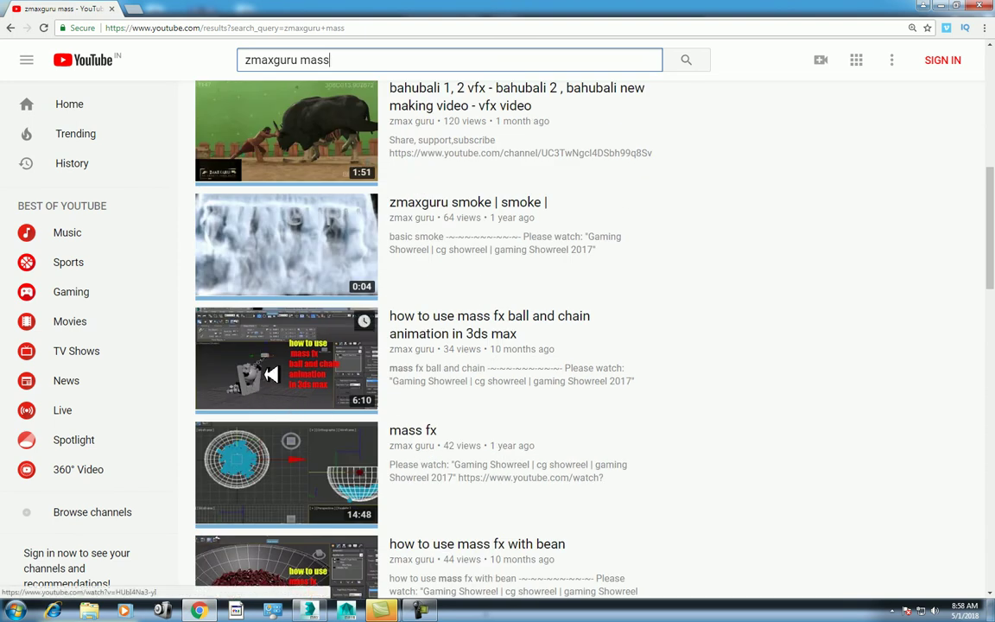
Step: Play the ball and chain tutorial fullscreen from about 0:36, closing the advert
click(445, 327)
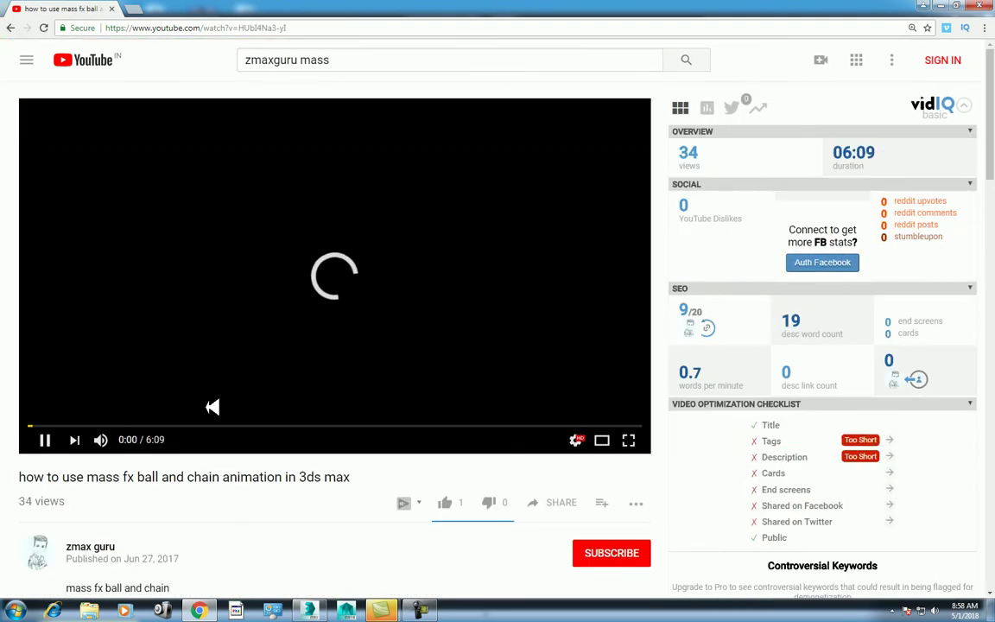
click(36, 426)
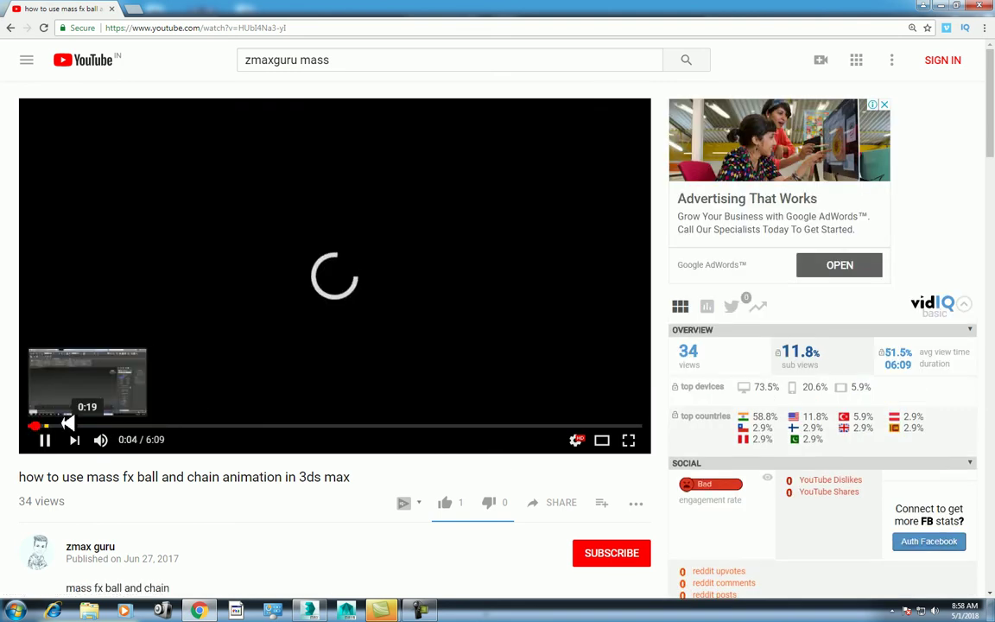
click(88, 426)
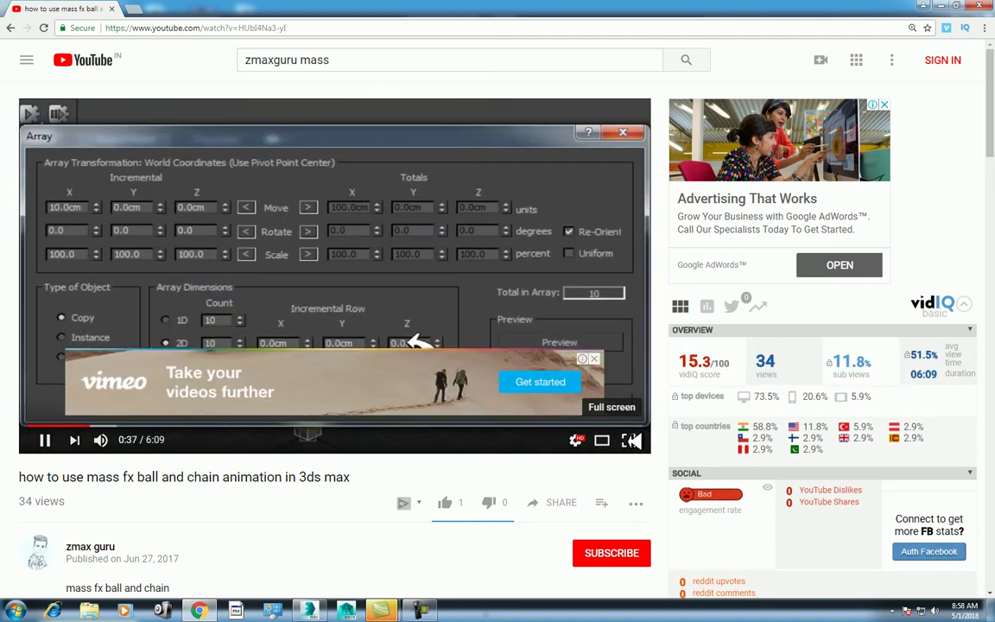
click(628, 440)
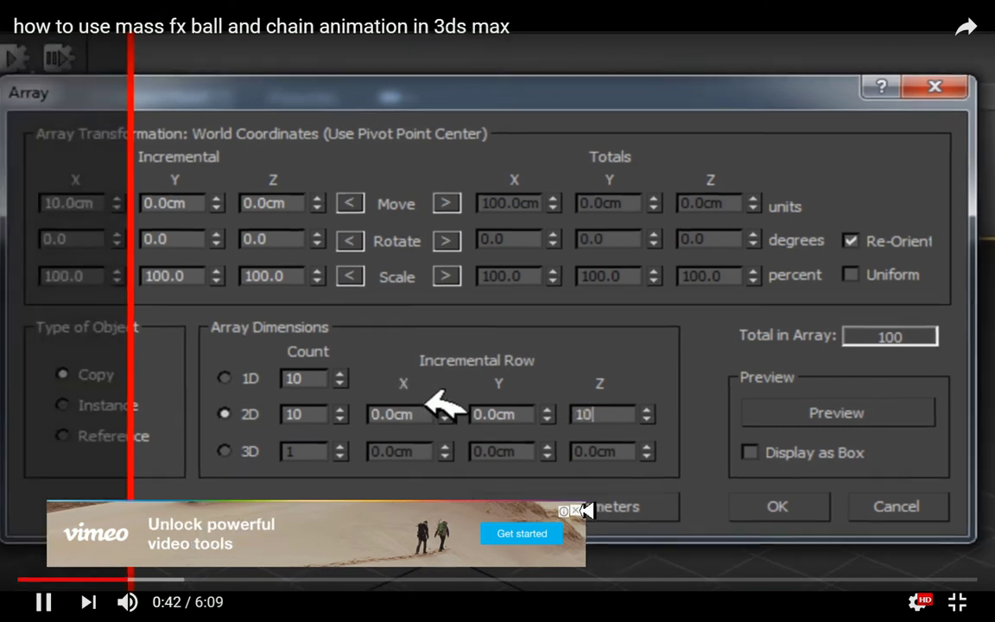
click(577, 511)
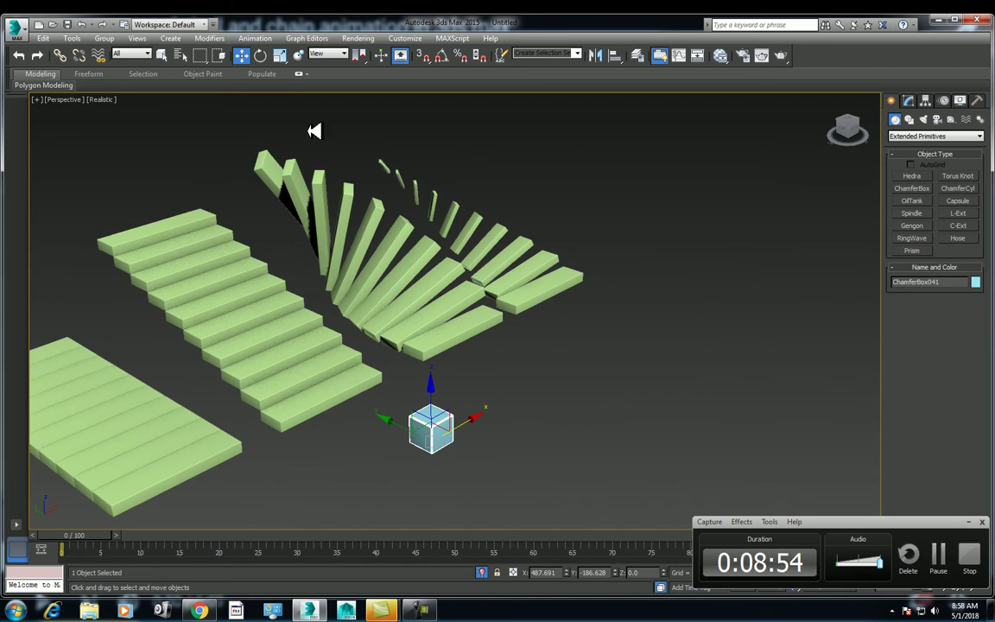
Step: Open Array for the cube, switch to 2D with a row Z offset of 3, and preview
click(72, 38)
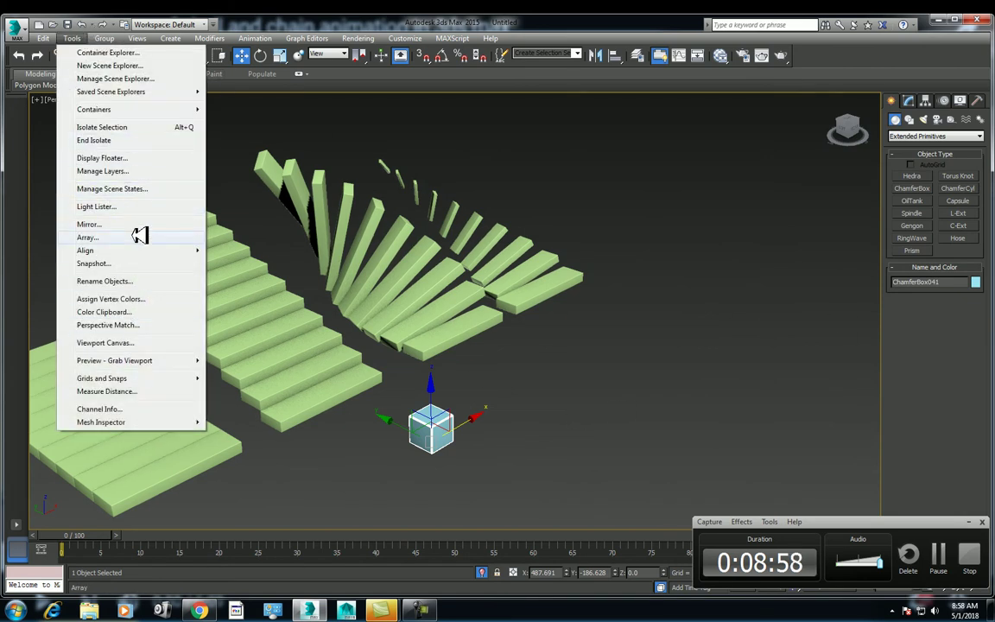
click(136, 237)
click(393, 354)
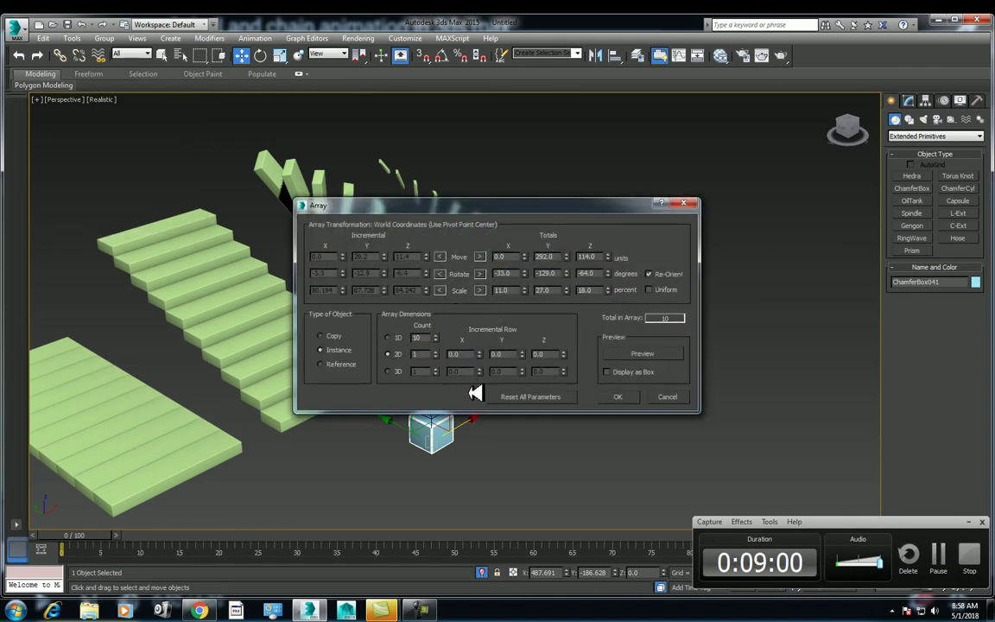
drag(609, 207, 838, 163)
double_click(768, 313)
text(3)
key(Return)
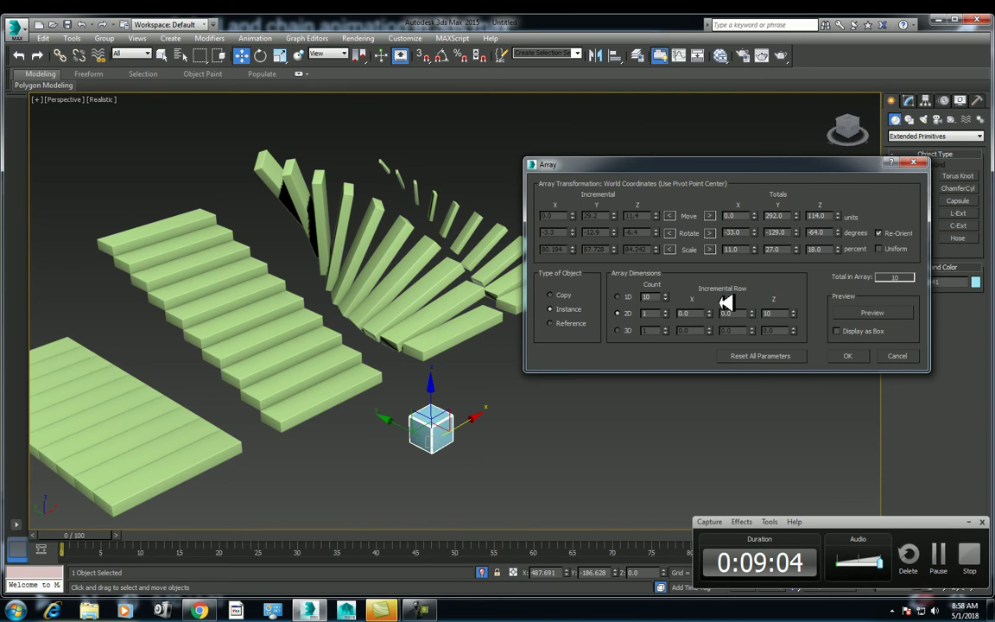
click(874, 313)
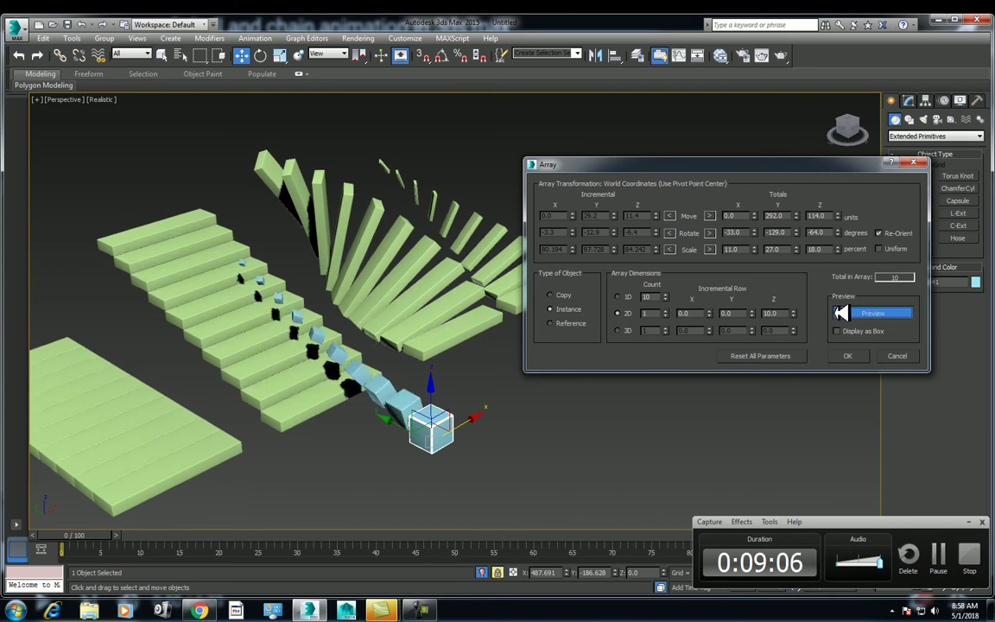
Step: Zero the total Y rotation and set the X, Y and Z scale totals to 100%
right_click(795, 250)
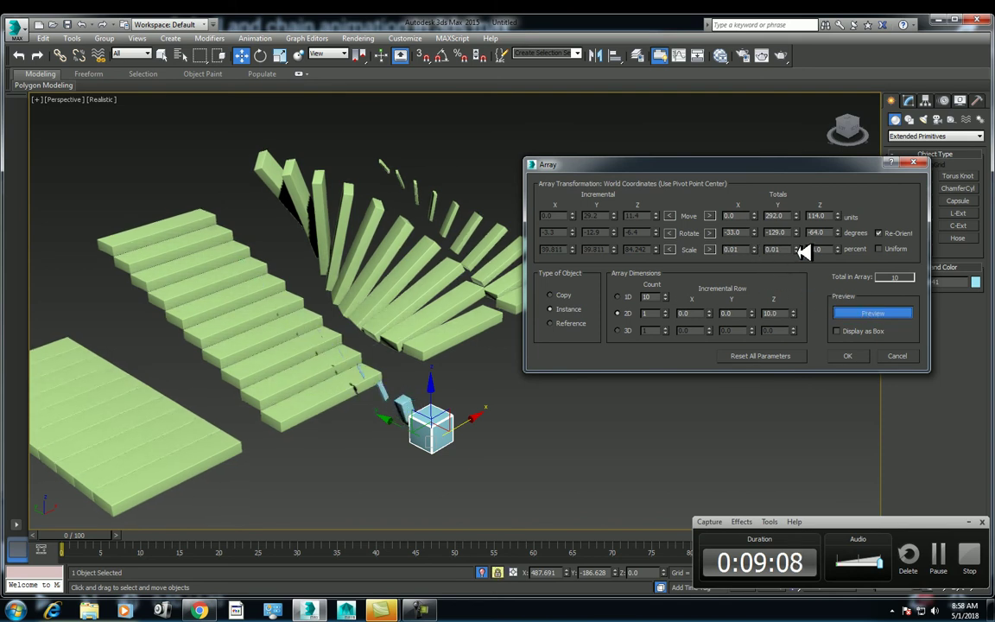
right_click(837, 249)
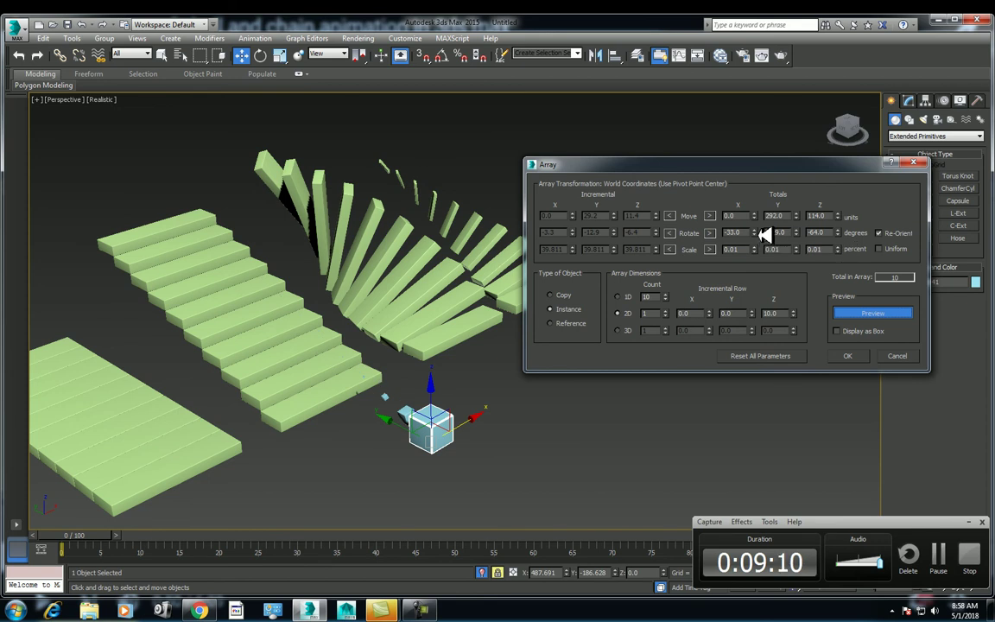
drag(767, 234, 795, 235)
text(0)
key(Tab)
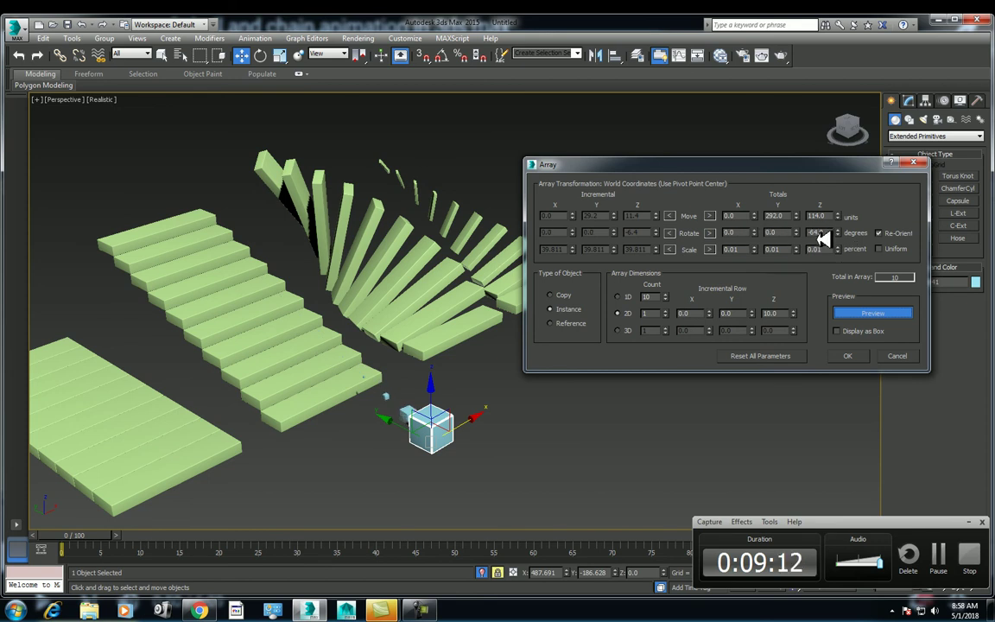
text(0)
double_click(736, 249)
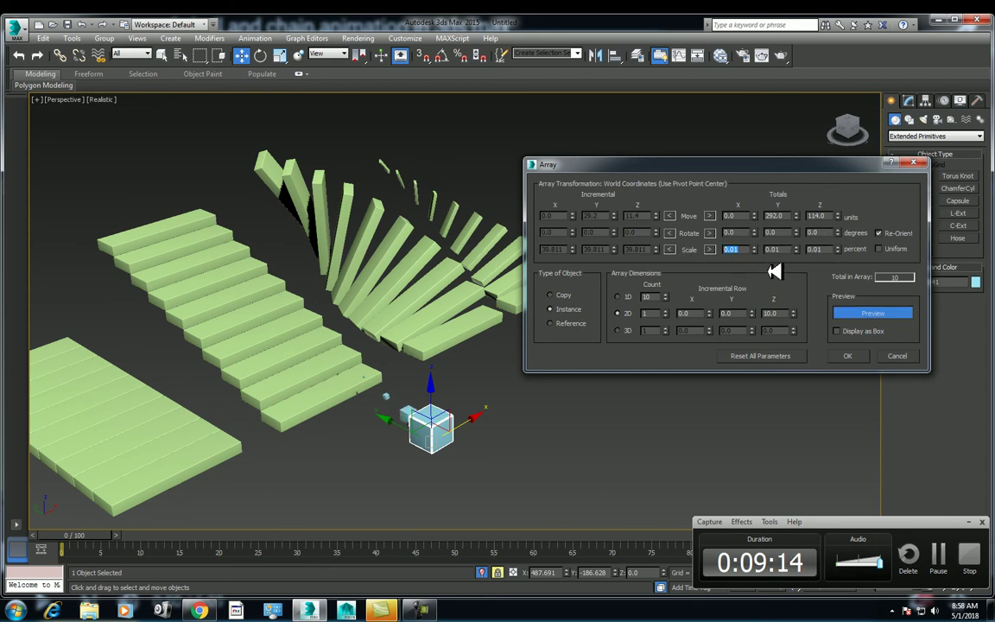
text(1)
key(Return)
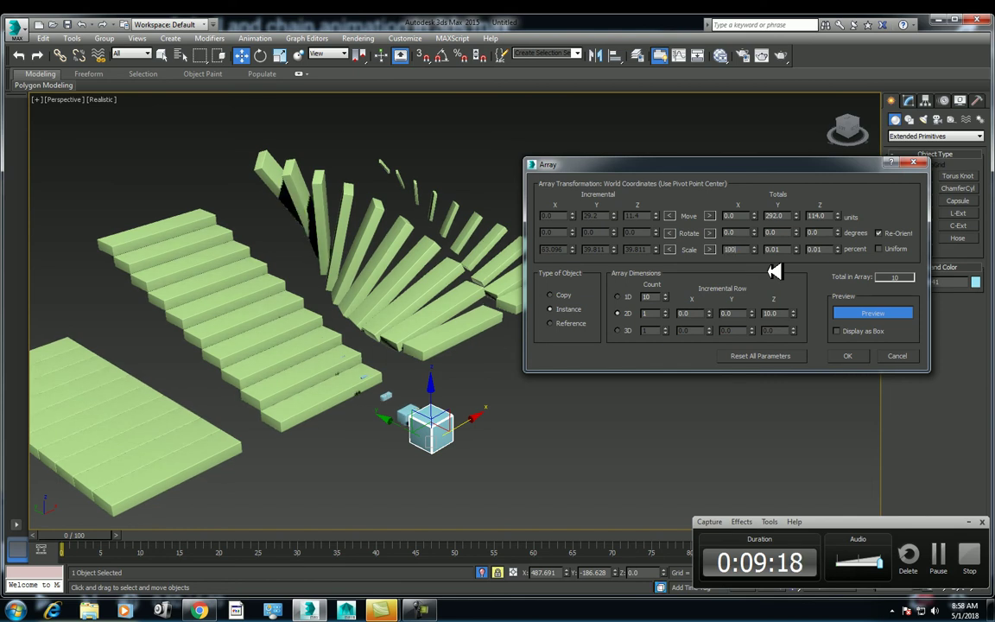
key(Tab)
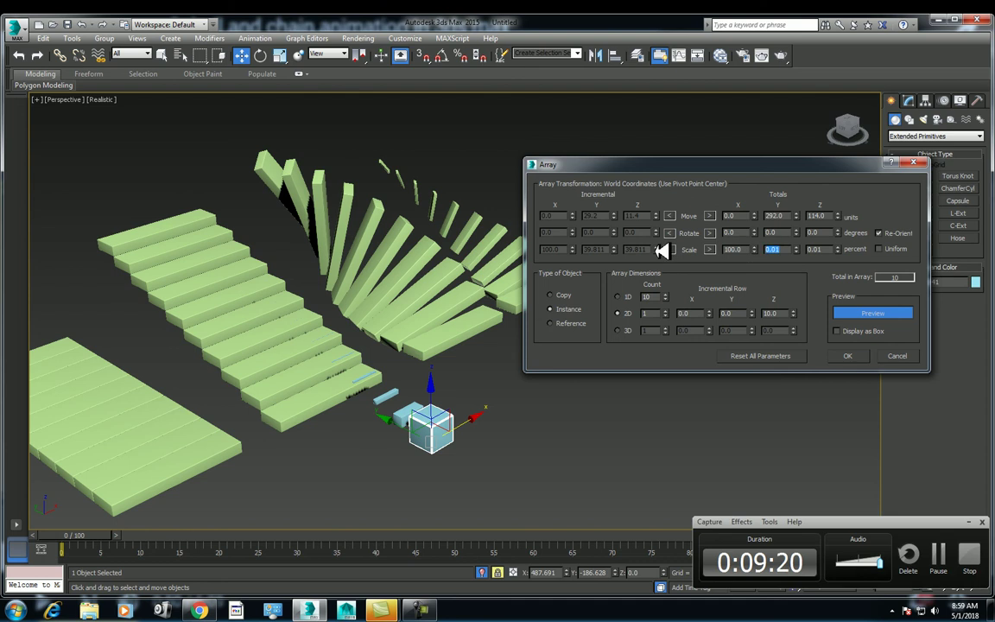
text(100)
key(Return)
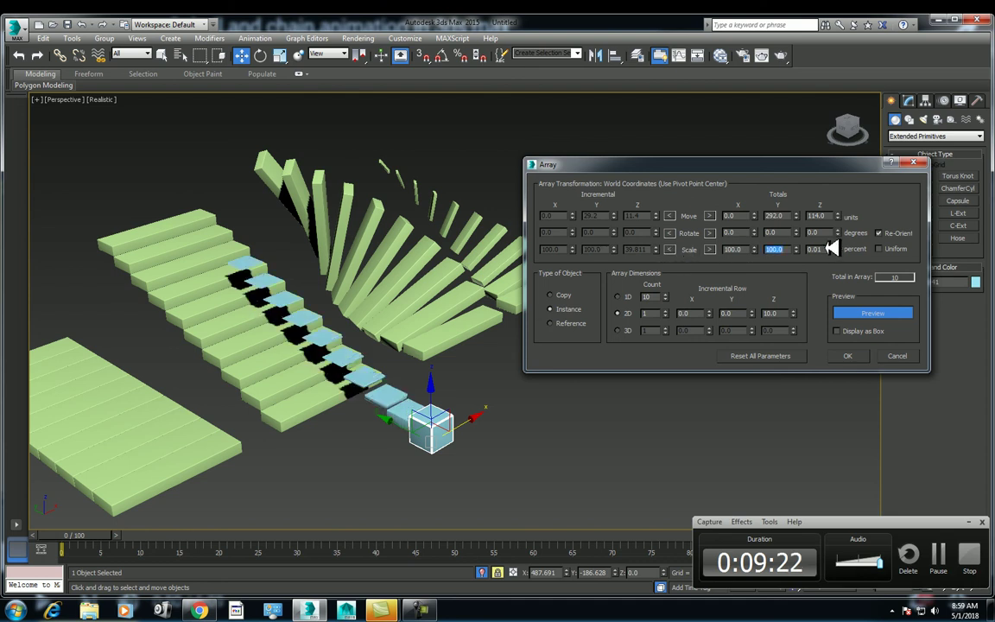
key(Tab)
text(0)
key(Return)
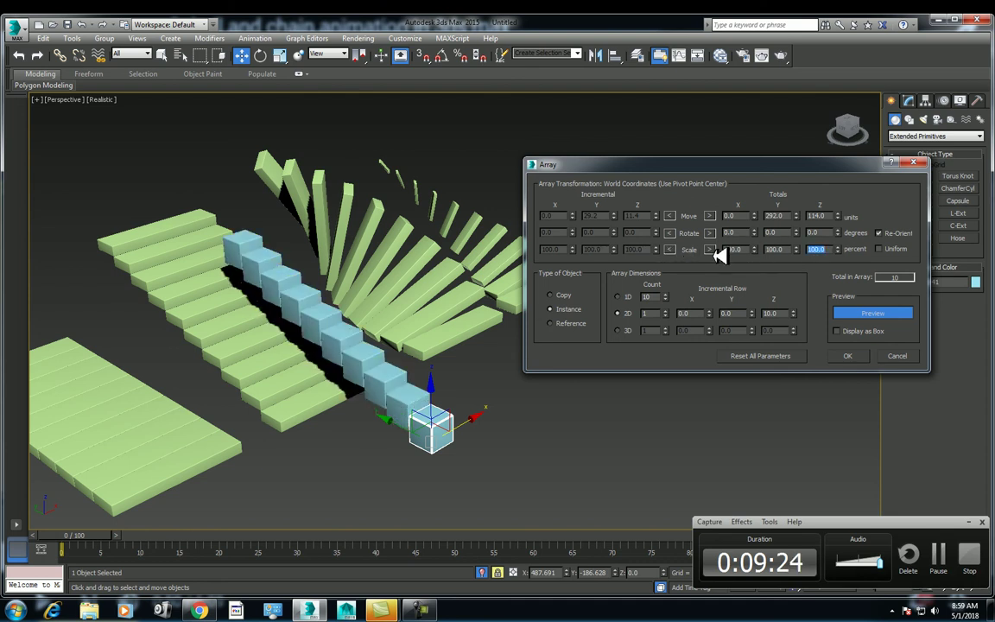
Step: Zero the Y and Z move totals and spread the ten copies 303 units along X
right_click(796, 216)
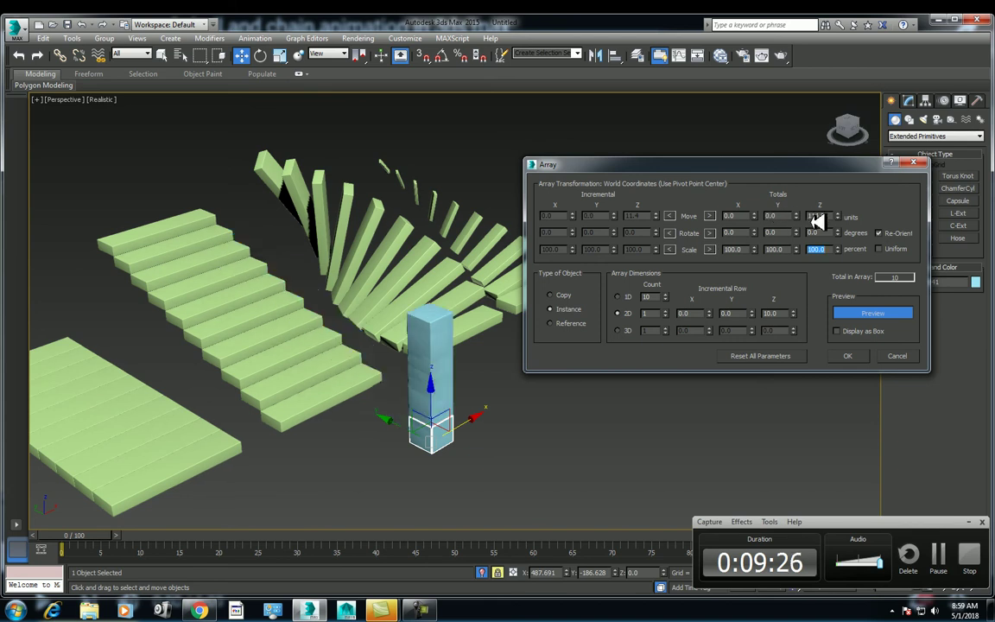
right_click(837, 216)
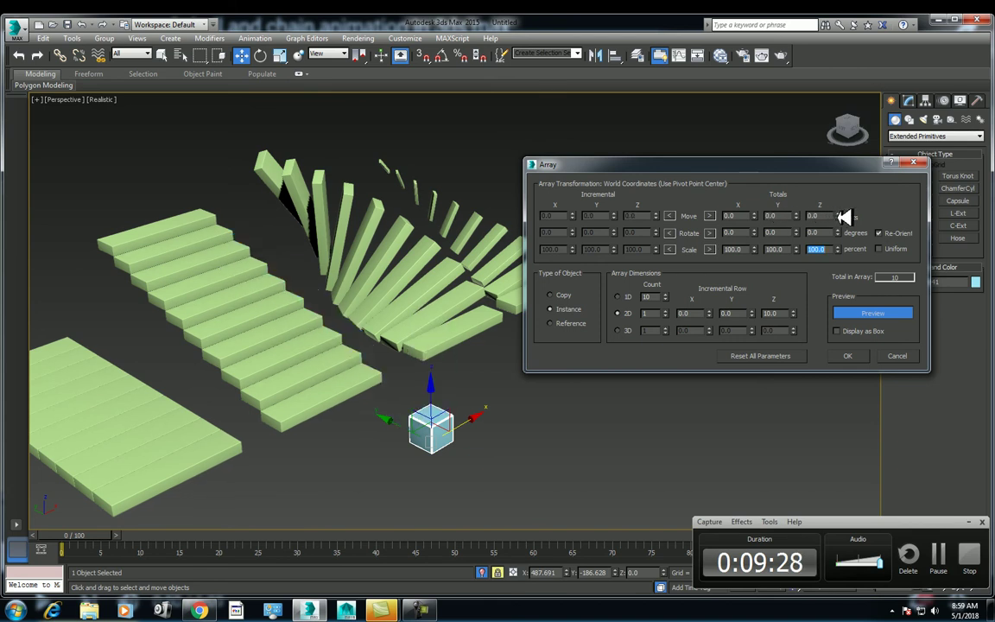
drag(761, 215, 765, 92)
drag(774, 38, 764, 32)
mouse_move(748, 171)
mouse_down()
mouse_move(484, 107)
mouse_move(379, 95)
mouse_up()
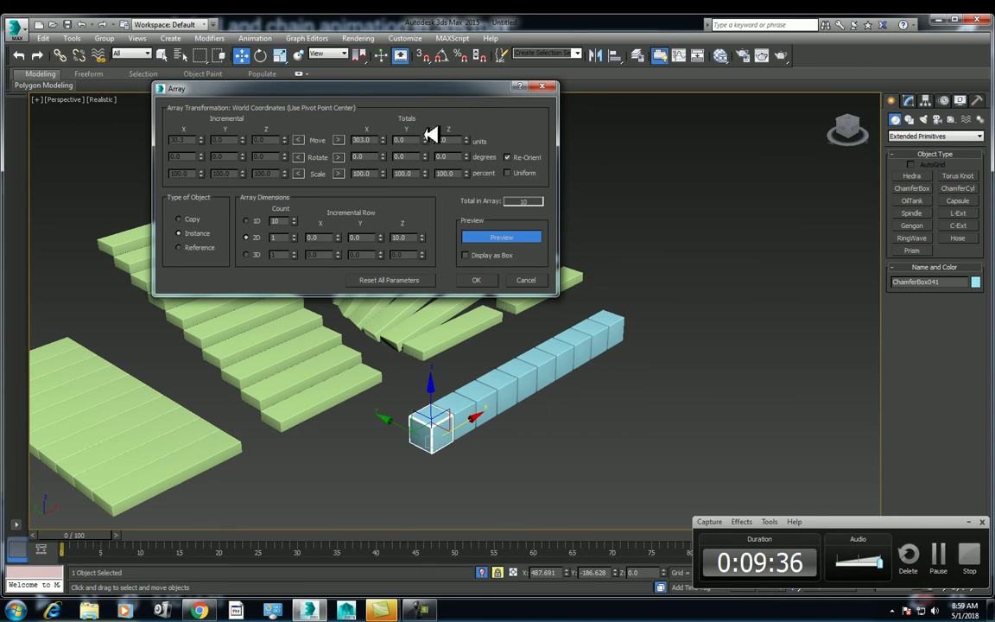
Step: Set the 2D incremental row Y and Z offsets to 10, keeping the row straight
mouse_move(429, 140)
mouse_down()
mouse_move(428, 96)
mouse_move(441, 153)
mouse_move(466, 105)
mouse_up()
right_click(425, 140)
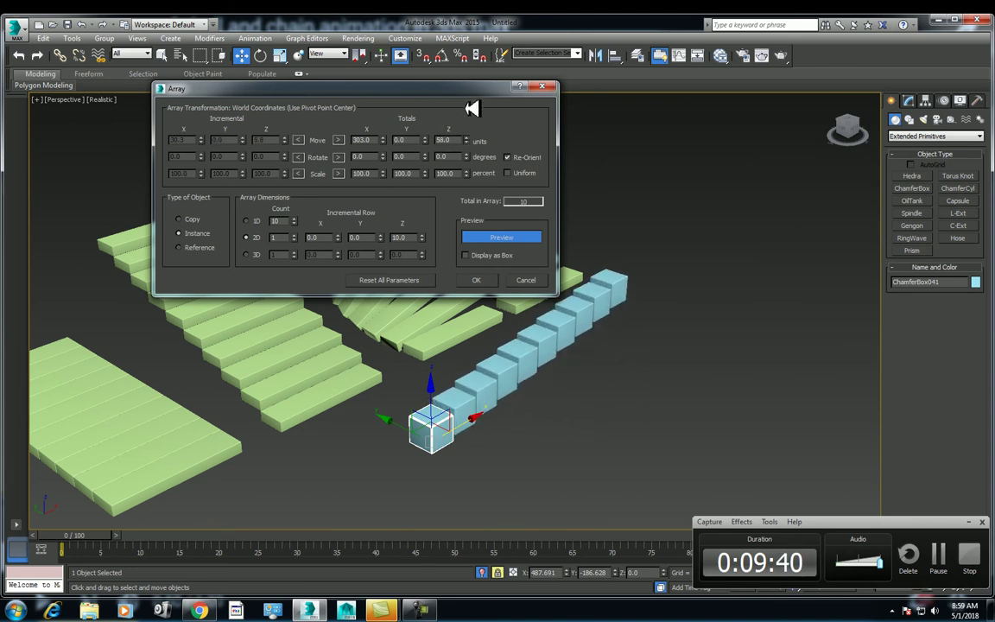
right_click(472, 139)
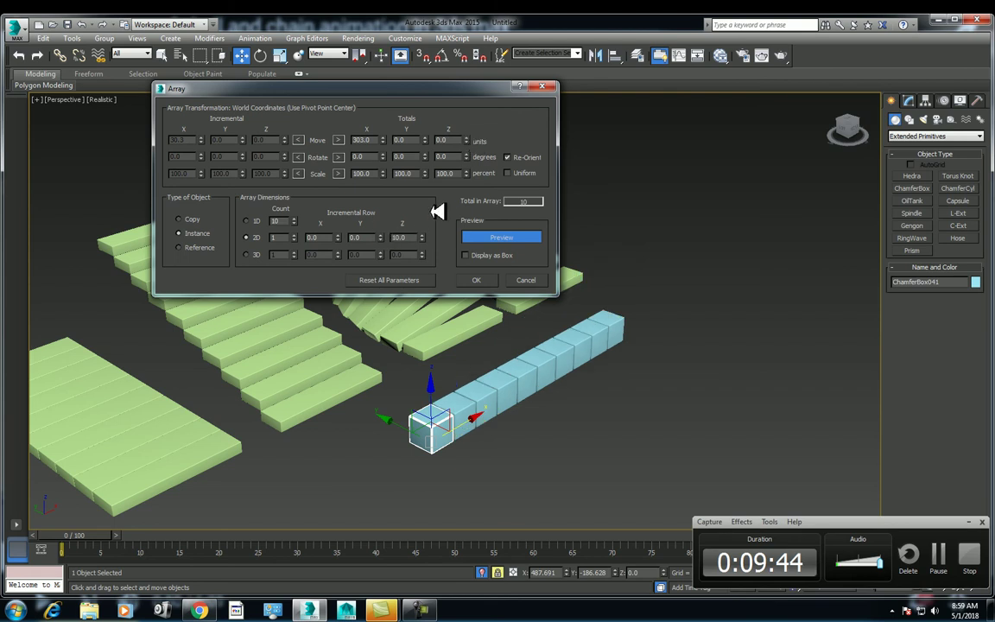
text(10)
key(shift+Tab)
key(Return)
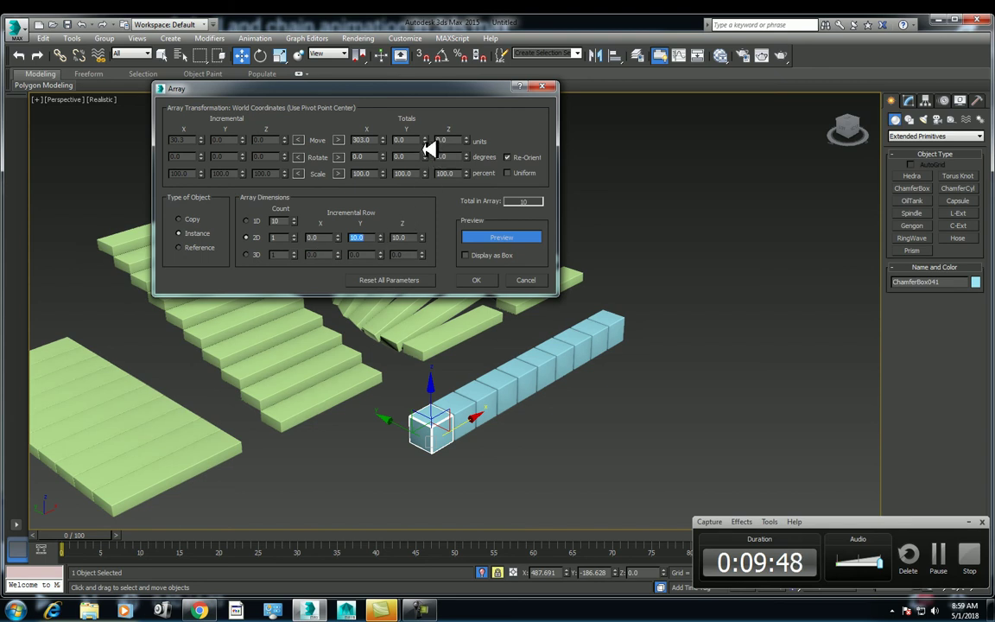
drag(432, 140, 425, 146)
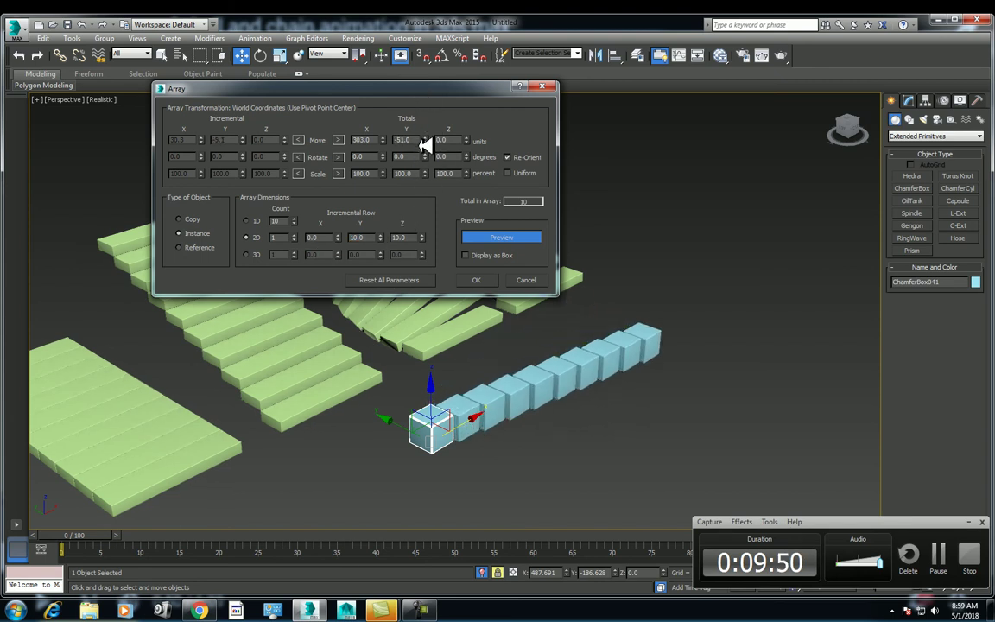
right_click(427, 140)
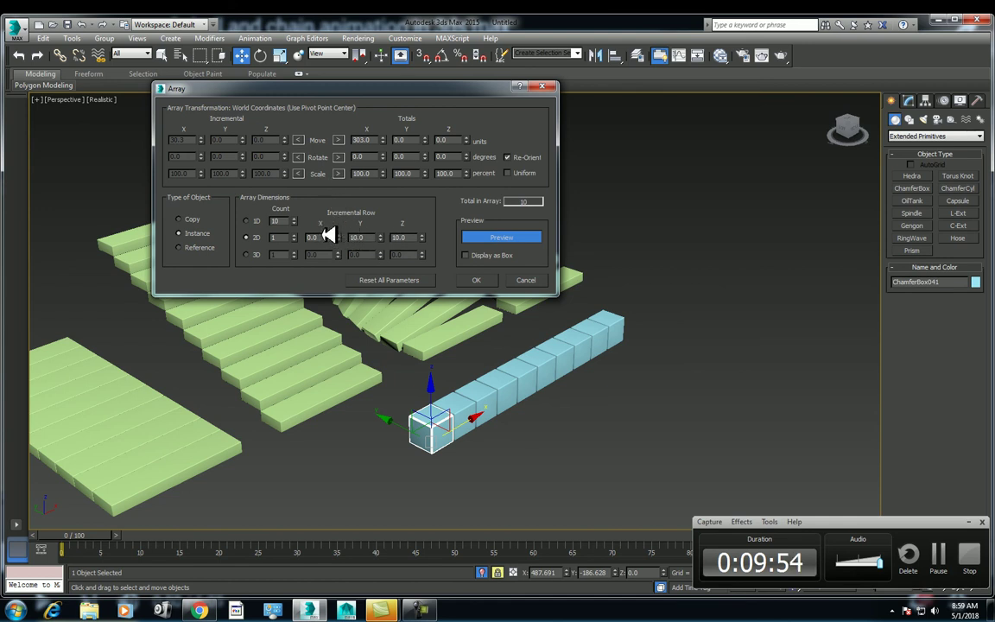
Step: Add extra rows to the array and widen the X spread to 327 units
click(295, 234)
click(294, 234)
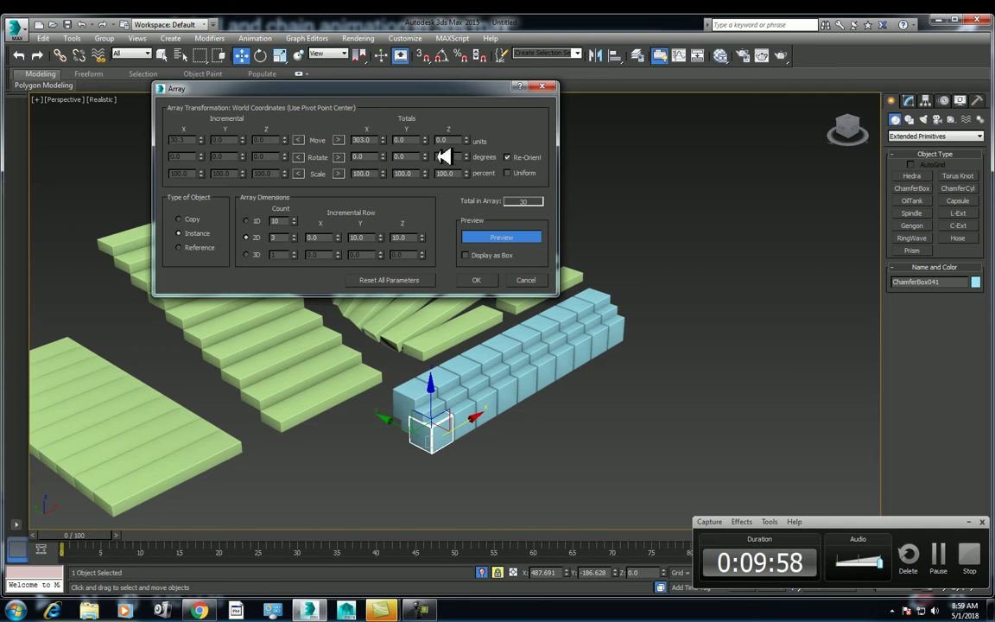
drag(432, 138, 432, 116)
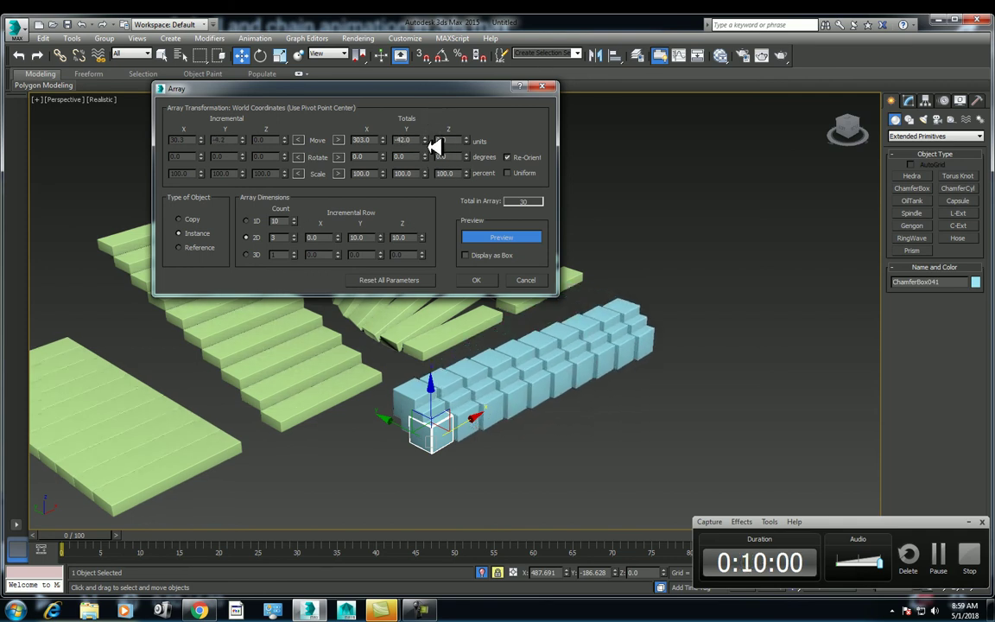
key(Return)
drag(386, 140, 383, 127)
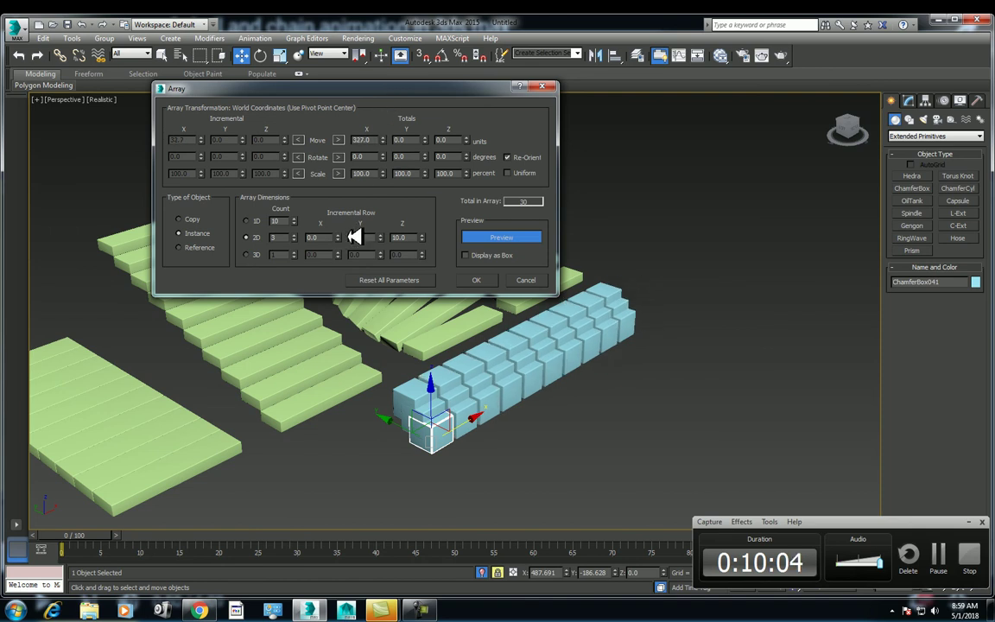
text(90)
mouse_move(337, 231)
mouse_down()
mouse_move(388, 226)
mouse_move(344, 242)
mouse_up()
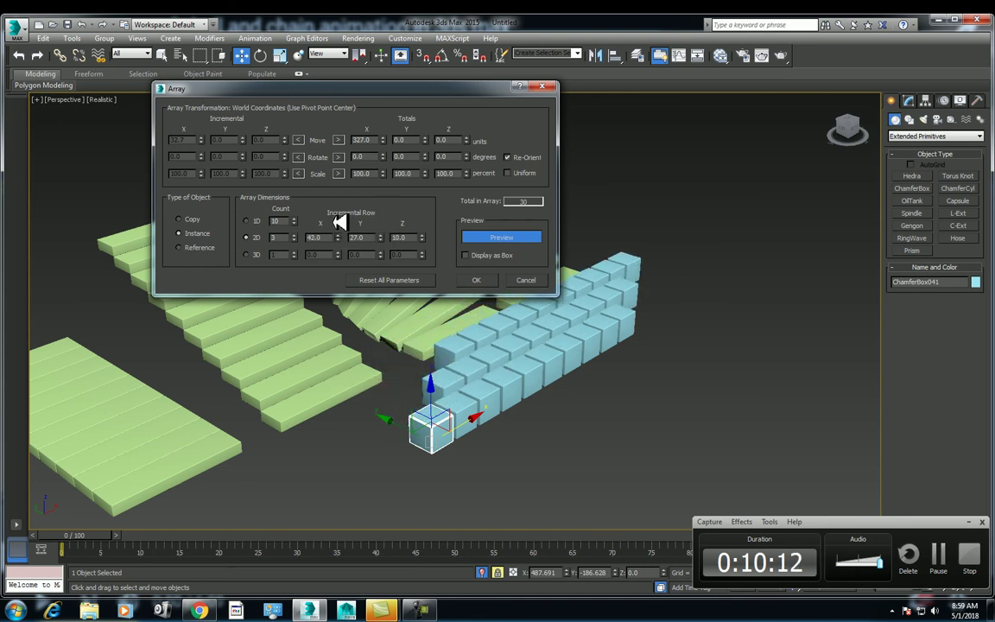
right_click(338, 237)
drag(381, 237, 416, 209)
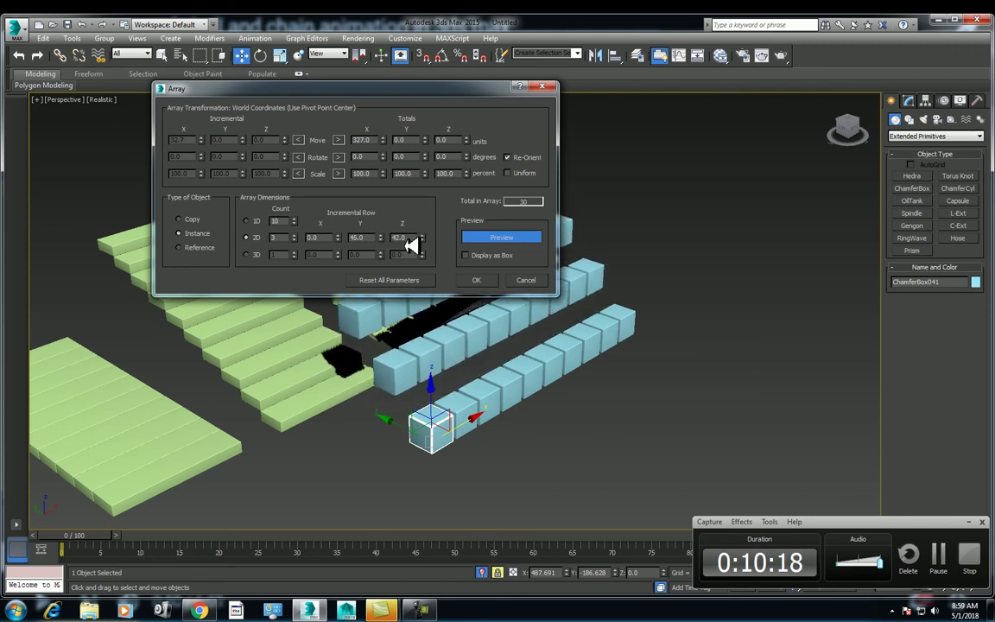
Step: Remove the rows' Y offset and stack nine rows 27 units apart vertically into a wall
click(294, 234)
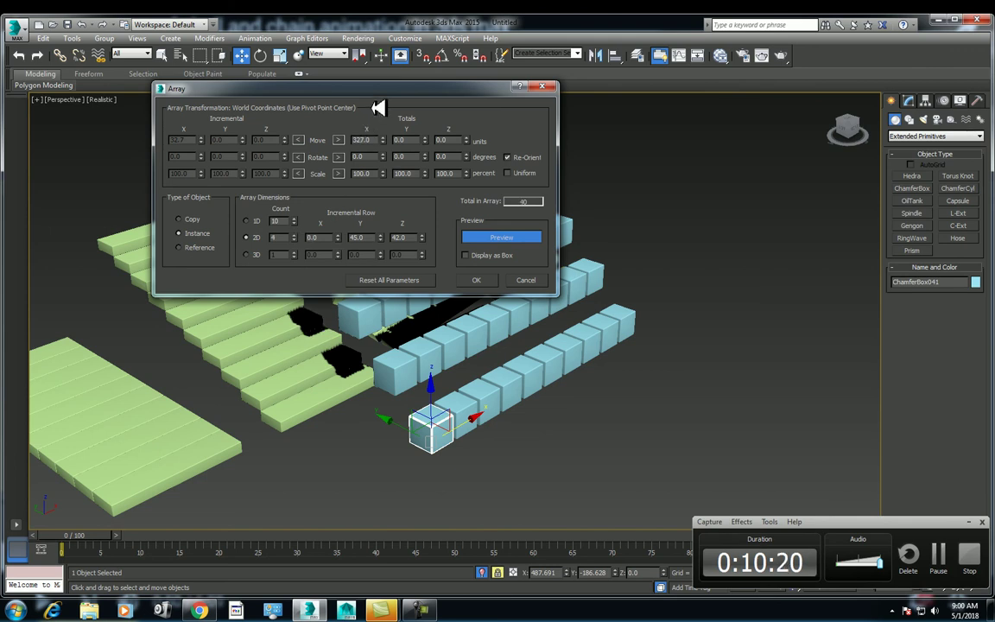
drag(341, 90, 622, 69)
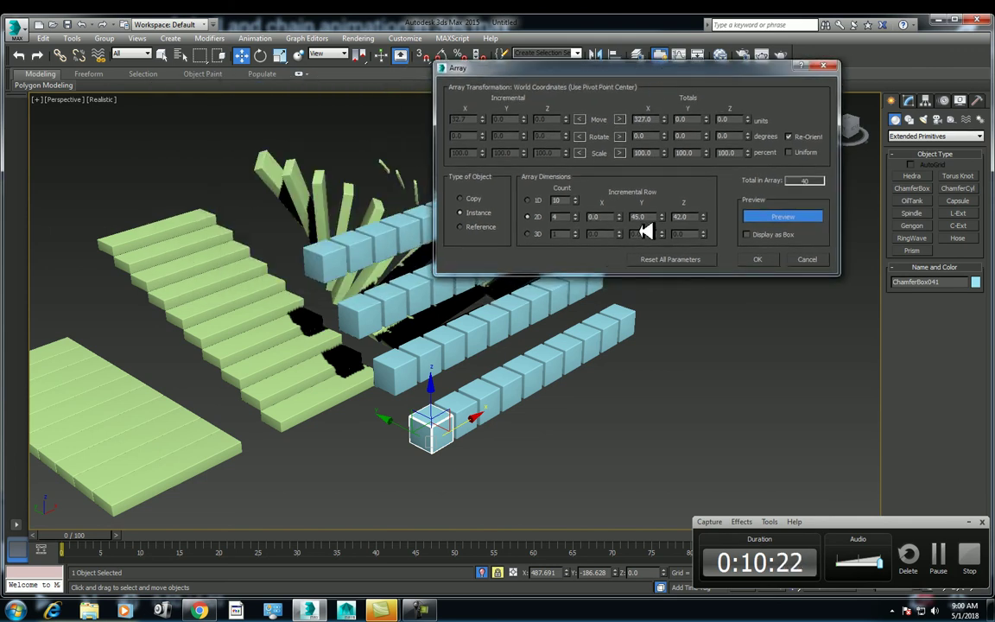
drag(705, 214, 705, 222)
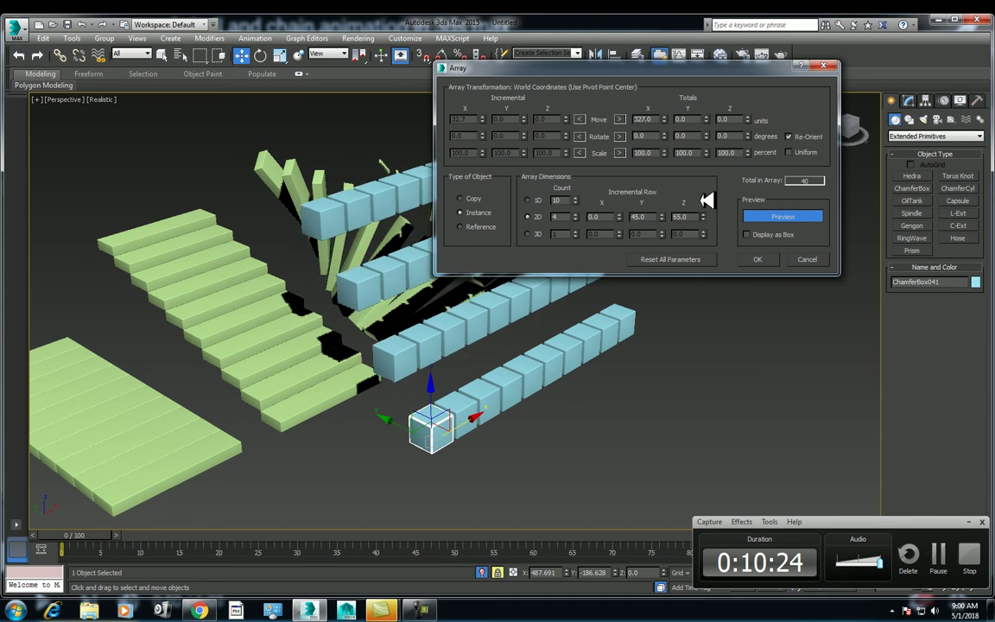
right_click(663, 218)
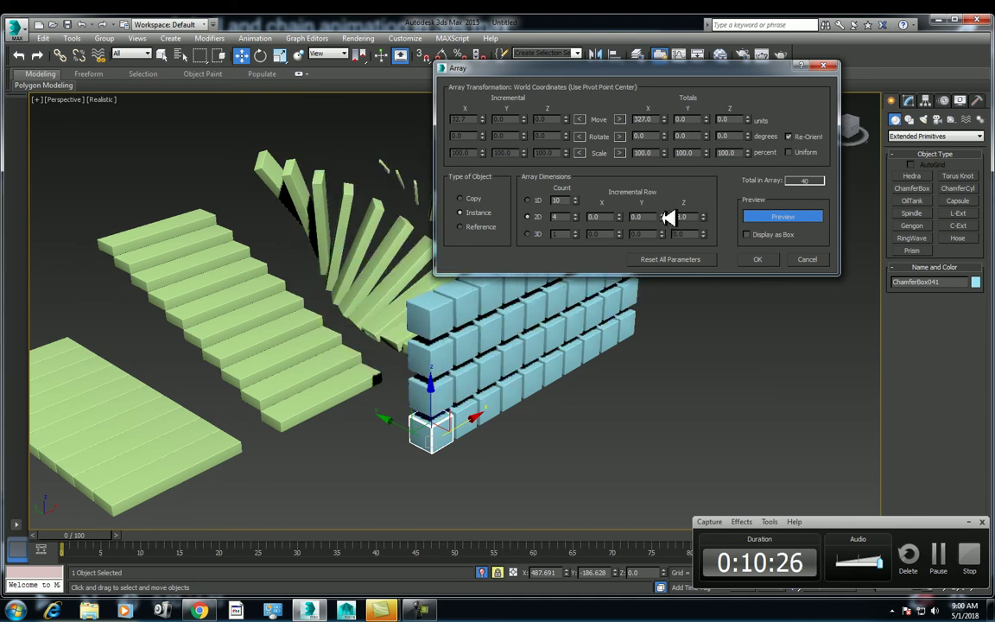
right_click(705, 218)
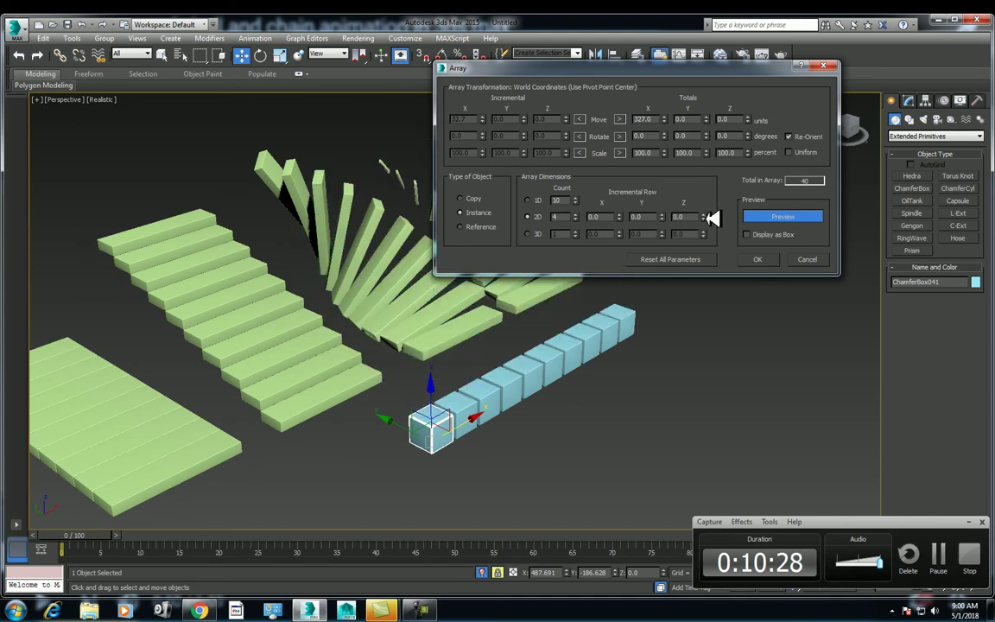
drag(705, 216, 701, 201)
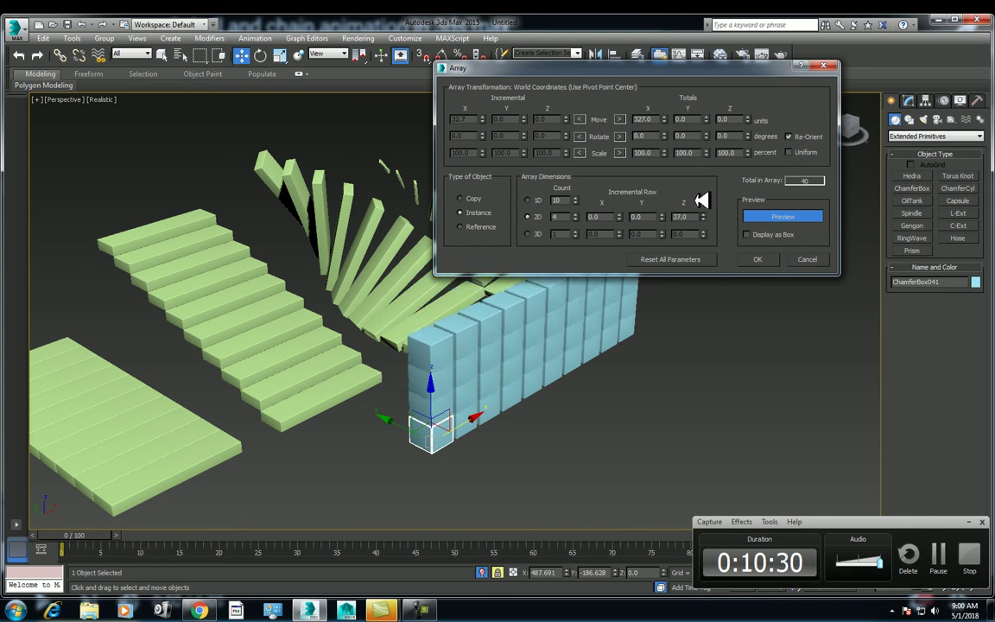
drag(577, 215, 584, 216)
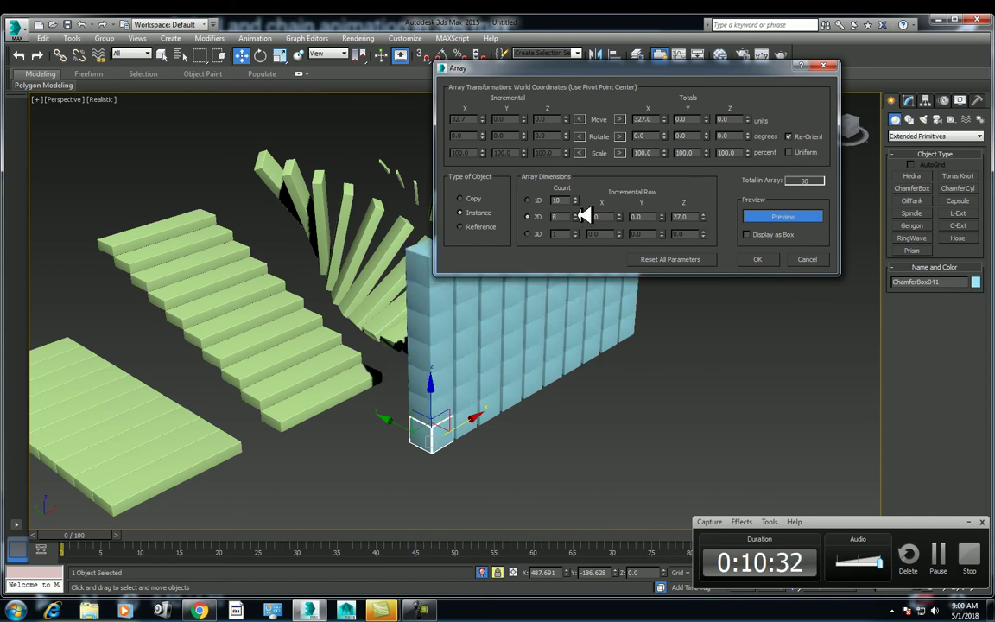
mouse_move(595, 69)
mouse_down()
mouse_move(719, 78)
mouse_move(694, 78)
mouse_up()
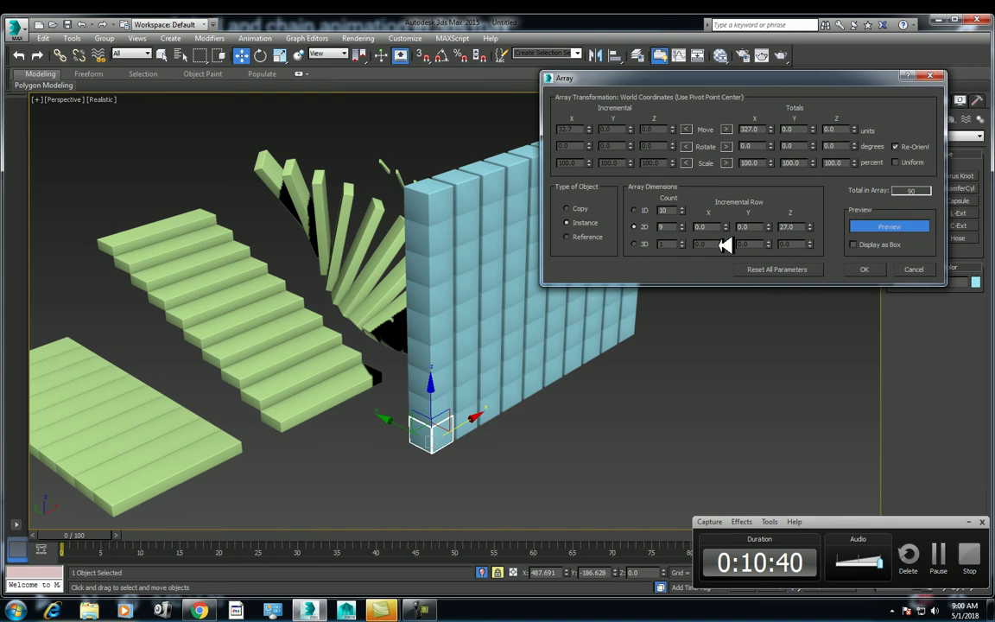
Step: Create the 90-box wall and clone a copy of the blue box in front of it
click(867, 269)
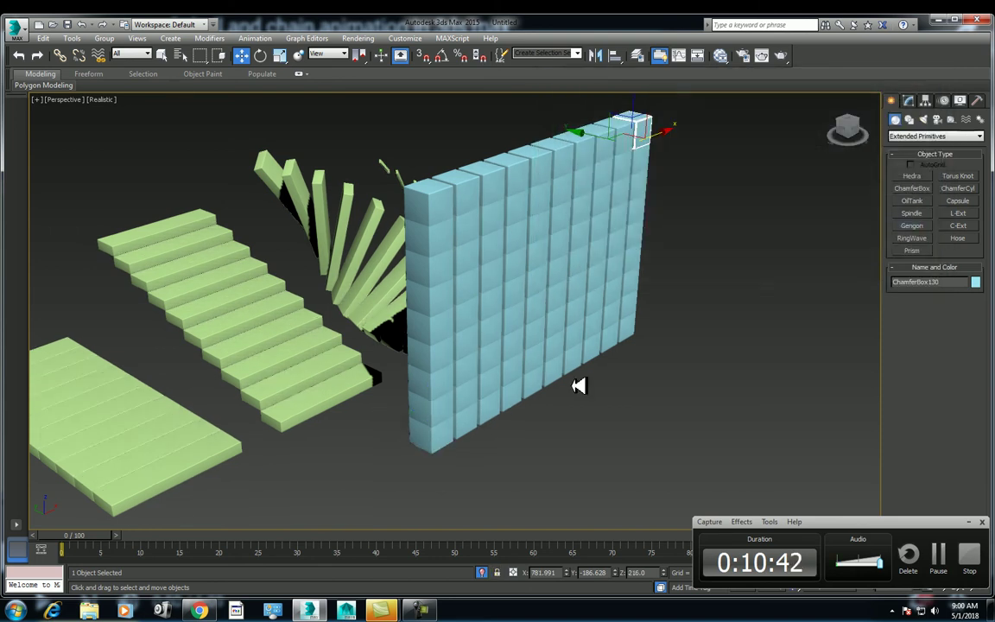
scroll(461, 337, up, 3)
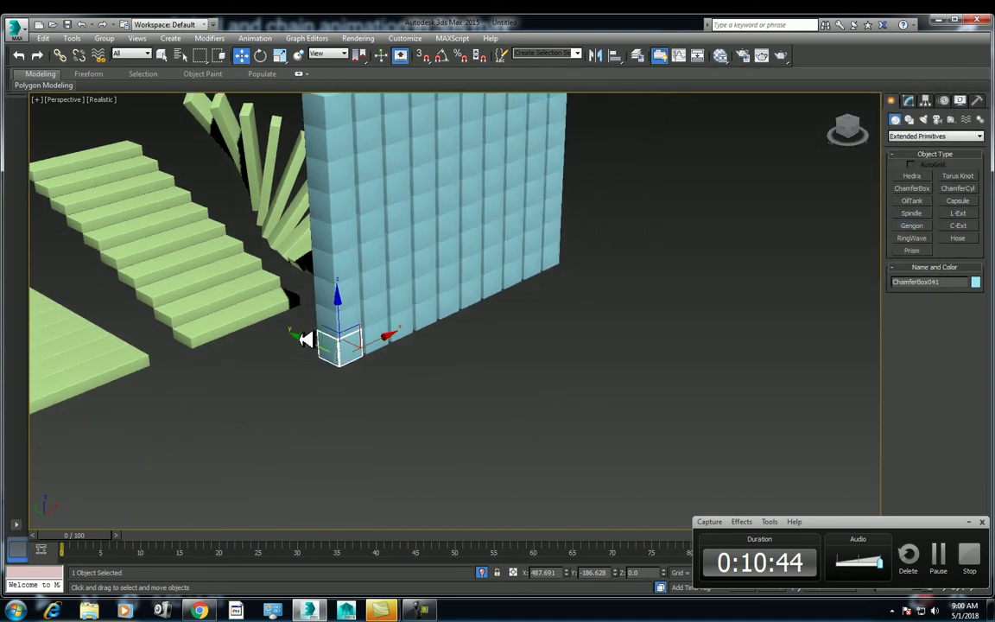
shift+drag(305, 339, 556, 403)
click(505, 360)
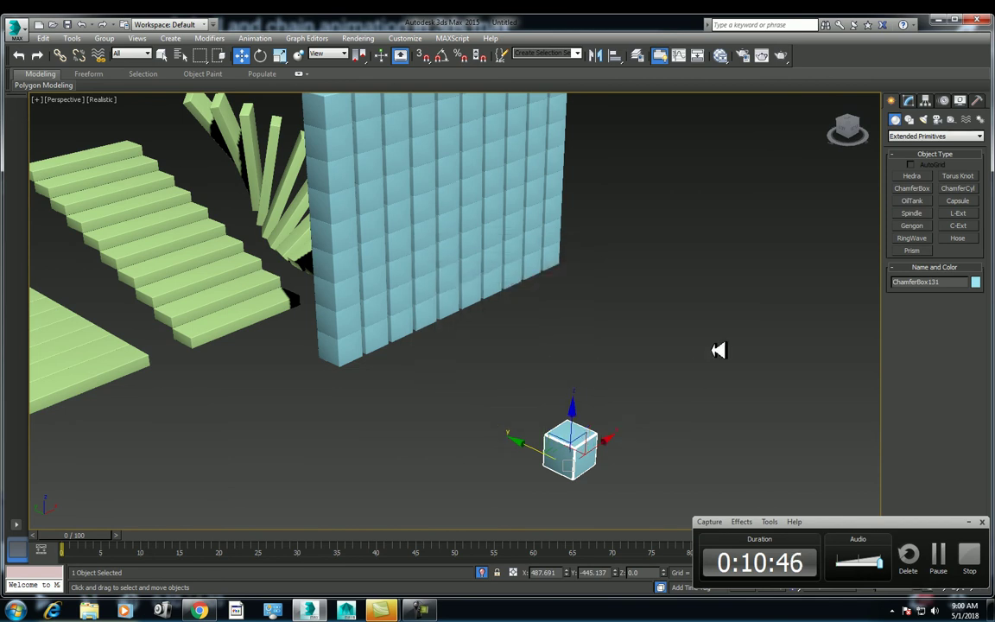
Step: Select all 90 wall boxes from the Top view, then return to a maximized Perspective view
scroll(674, 344, down, 4)
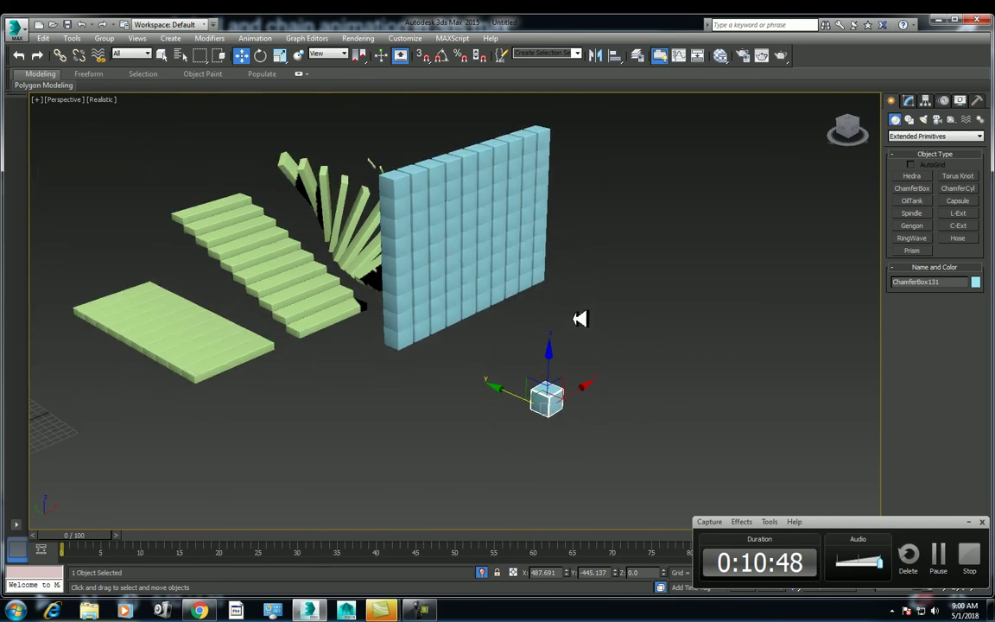
key(t)
scroll(529, 291, down, 4)
scroll(624, 300, down, 2)
drag(625, 300, 459, 333)
key(p)
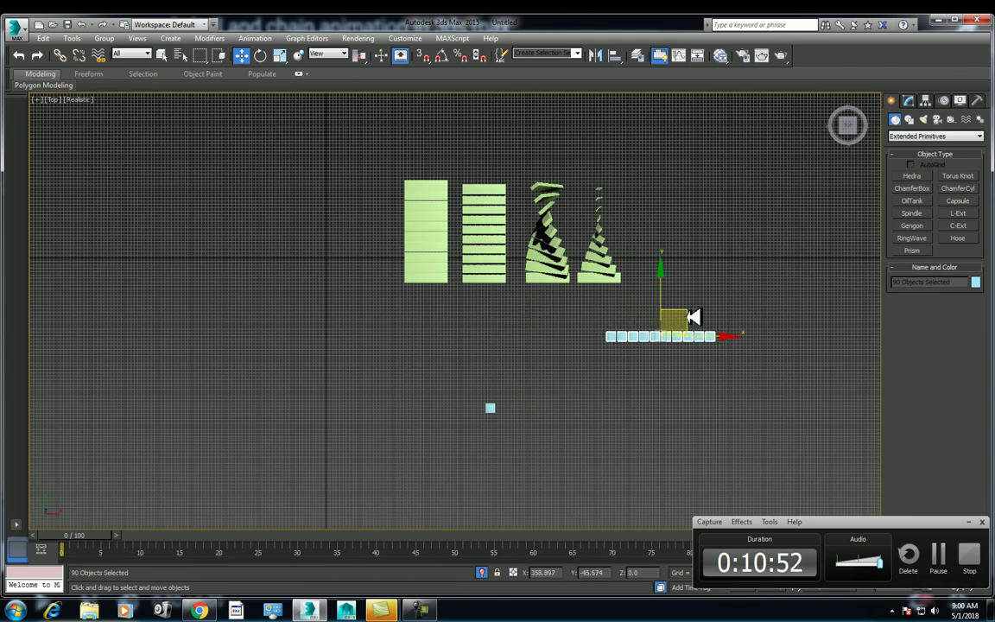
key(alt+w)
scroll(677, 415, up, 1)
scroll(654, 404, up, 2)
scroll(654, 405, up, 3)
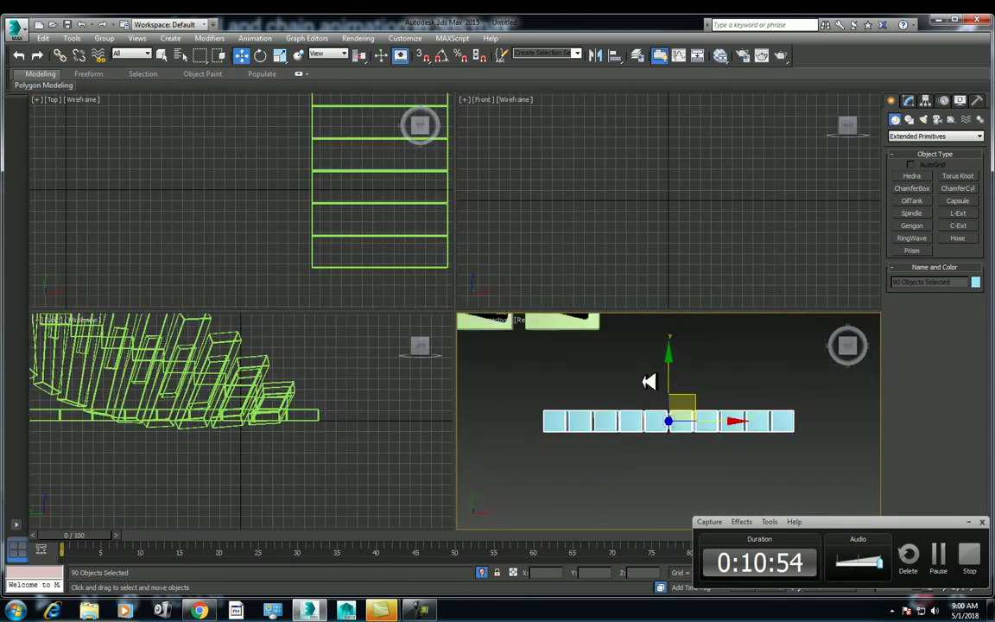
key(alt+w)
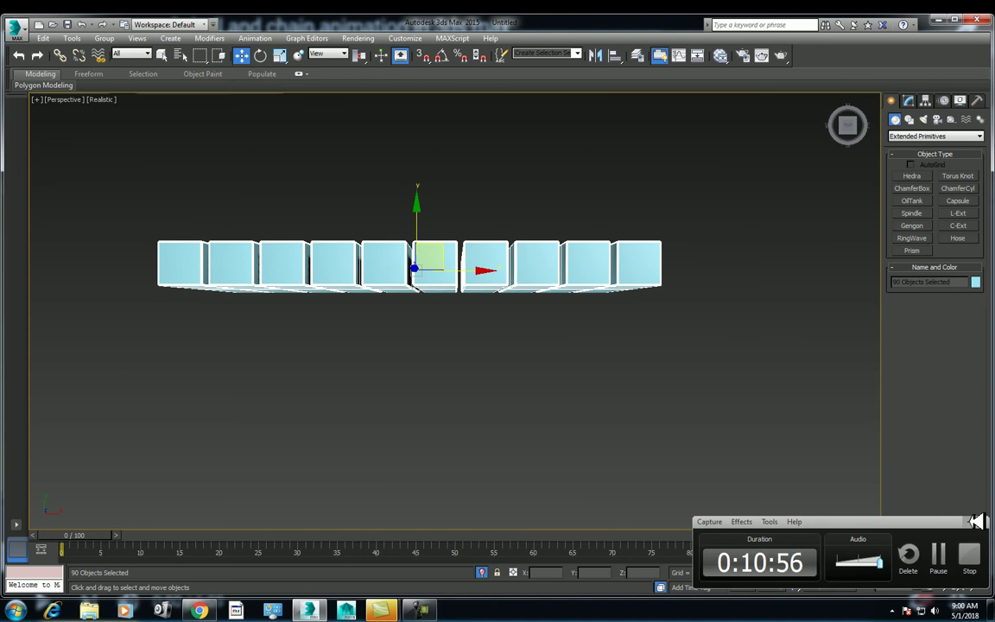
Step: Orbit the Perspective view over the whole scene and select the lone clone ChamferBox131
click(976, 522)
click(966, 586)
drag(551, 277, 456, 409)
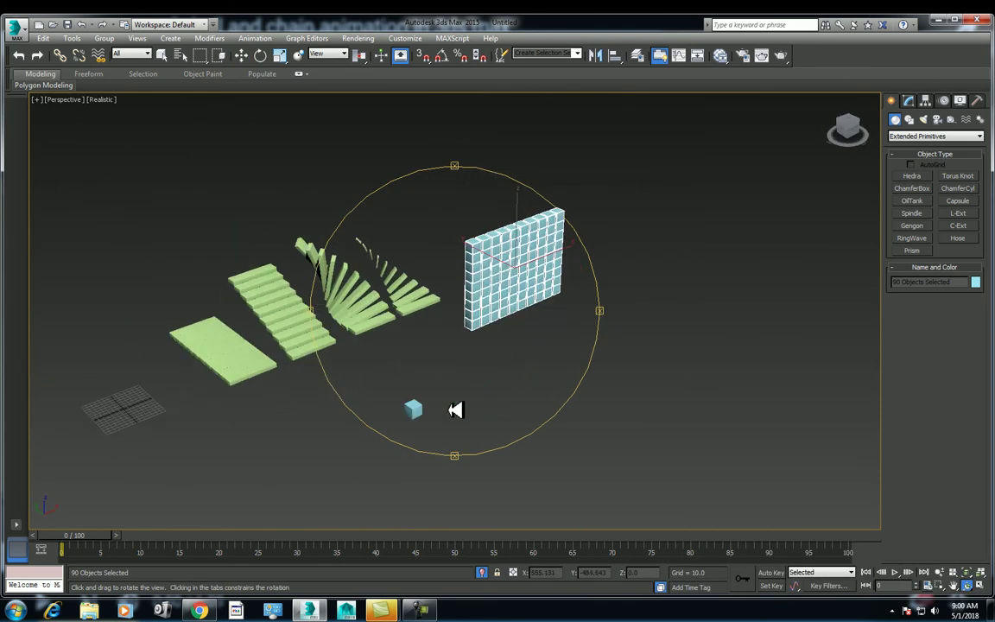
scroll(455, 409, up, 3)
scroll(462, 396, up, 3)
right_click(506, 411)
click(460, 407)
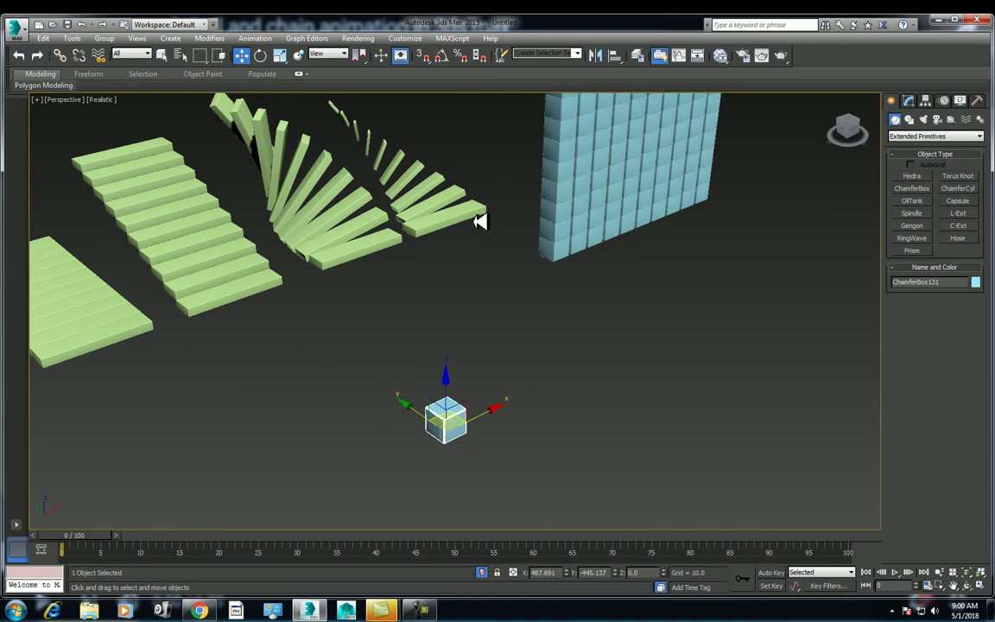
click(80, 35)
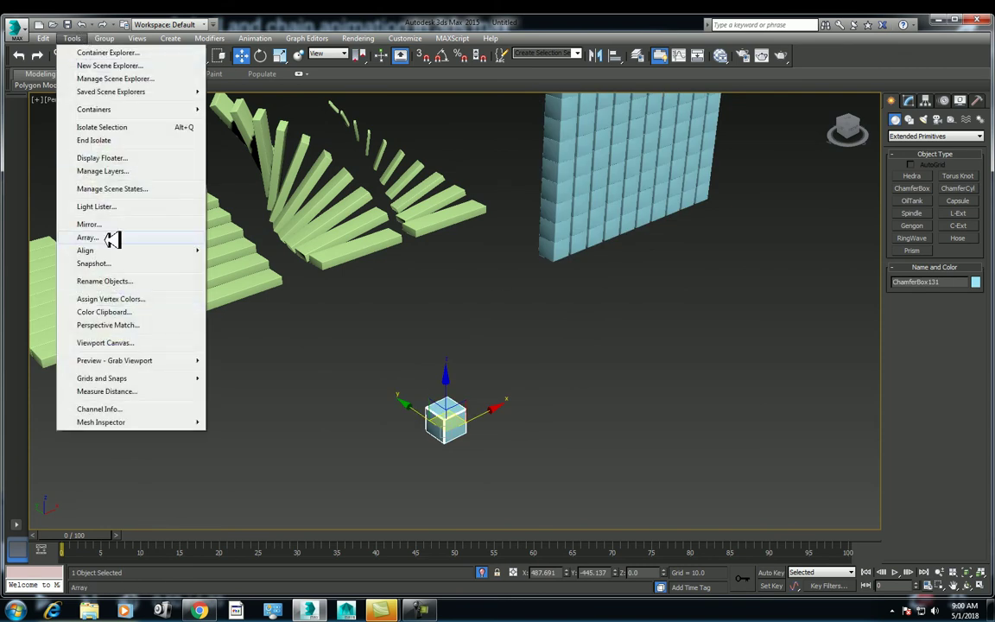
Step: Open Array for ChamferBox131, set a 3D count of 5, and preview it
click(114, 233)
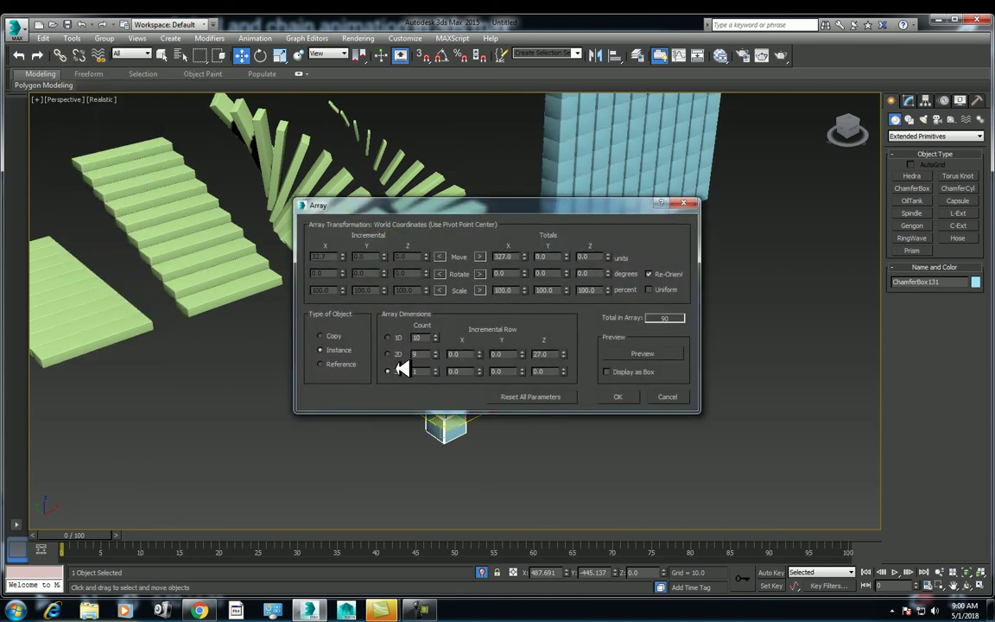
drag(499, 204, 505, 131)
double_click(428, 296)
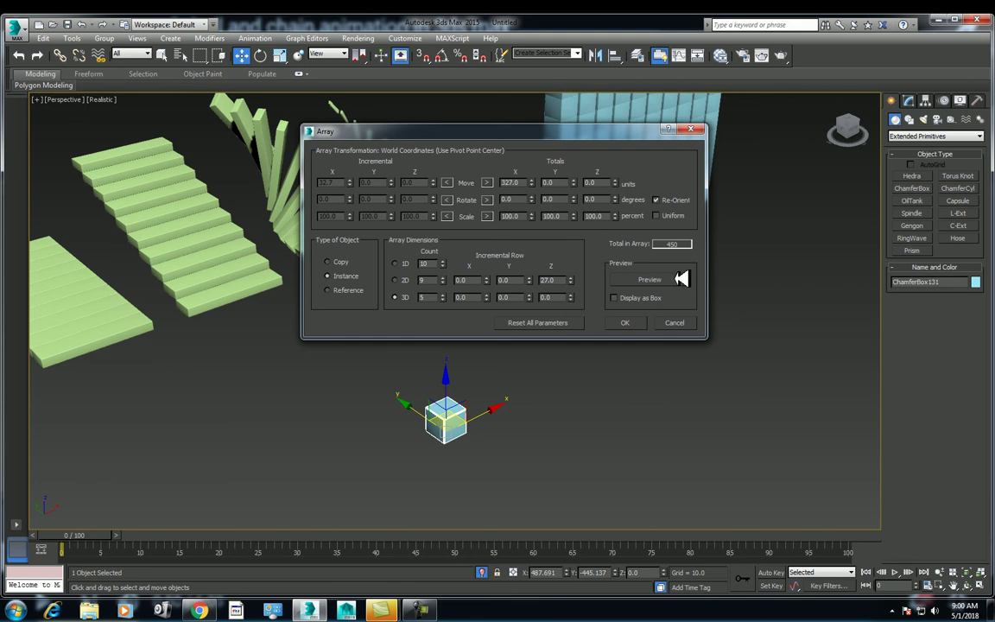
click(678, 279)
drag(570, 139, 869, 120)
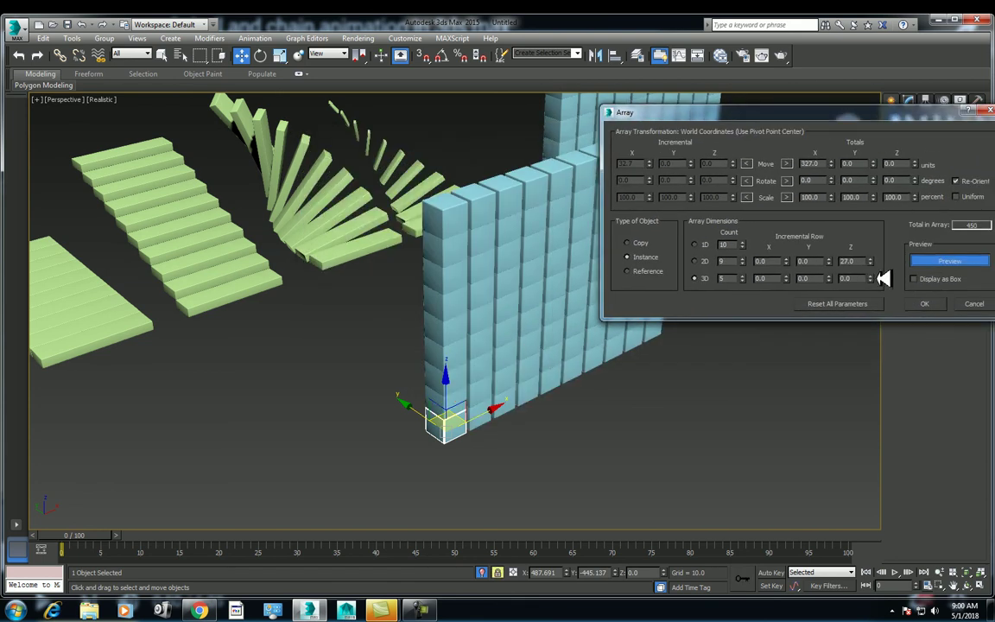
drag(871, 278, 873, 283)
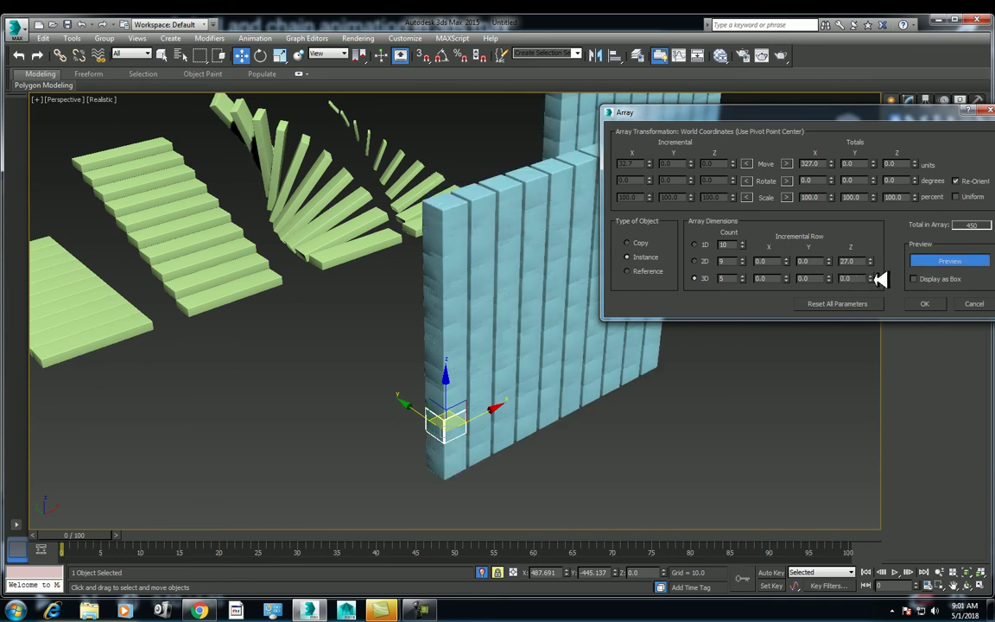
right_click(871, 278)
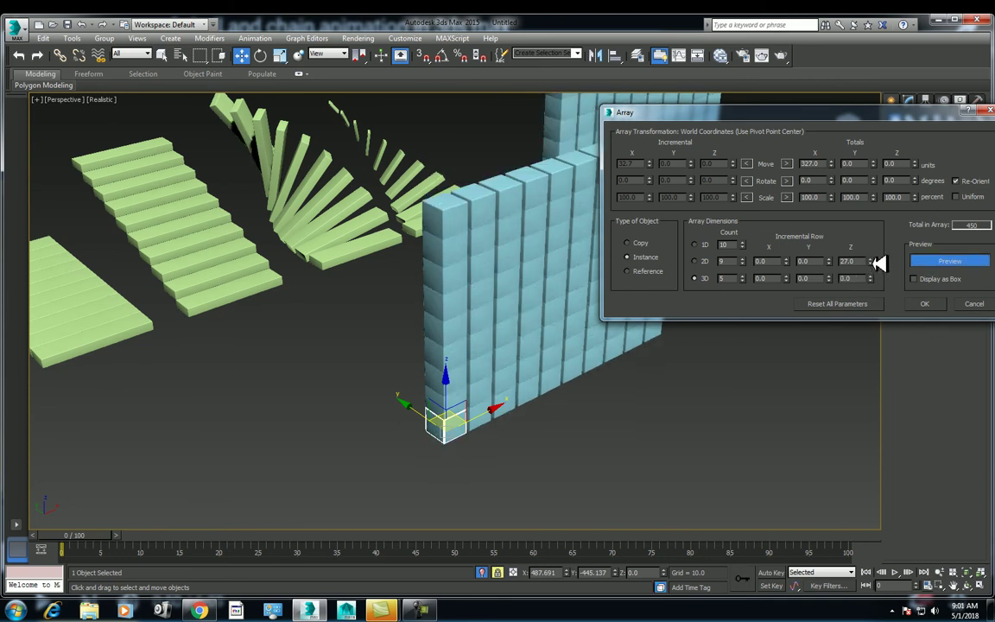
right_click(872, 261)
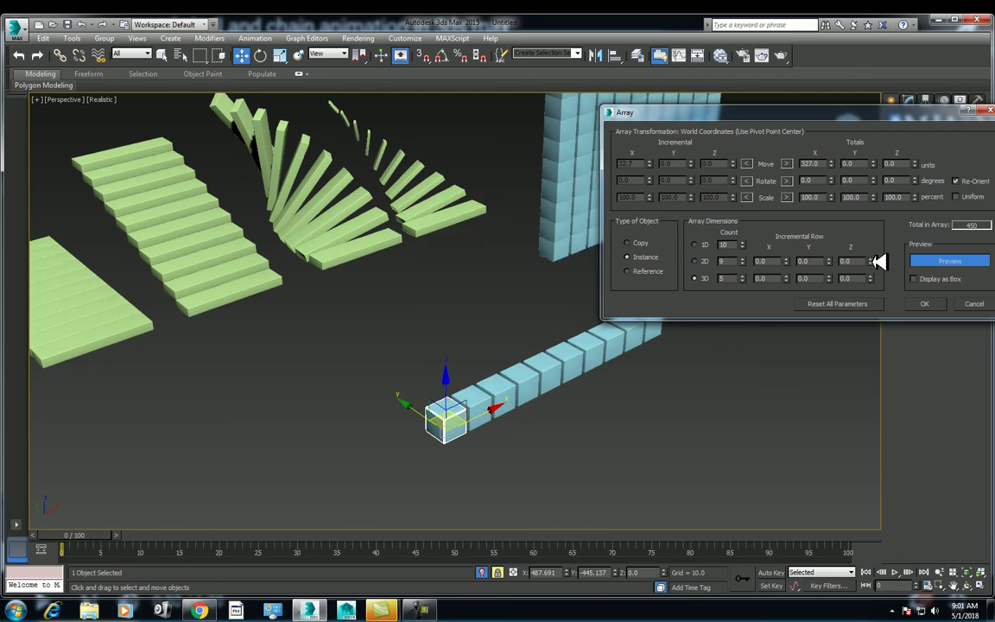
Step: Raise the 2D rows in Z, stagger them 18 in Y, space layers 55 in Y, and create the block
drag(873, 261, 872, 248)
double_click(849, 260)
text(25)
key(Return)
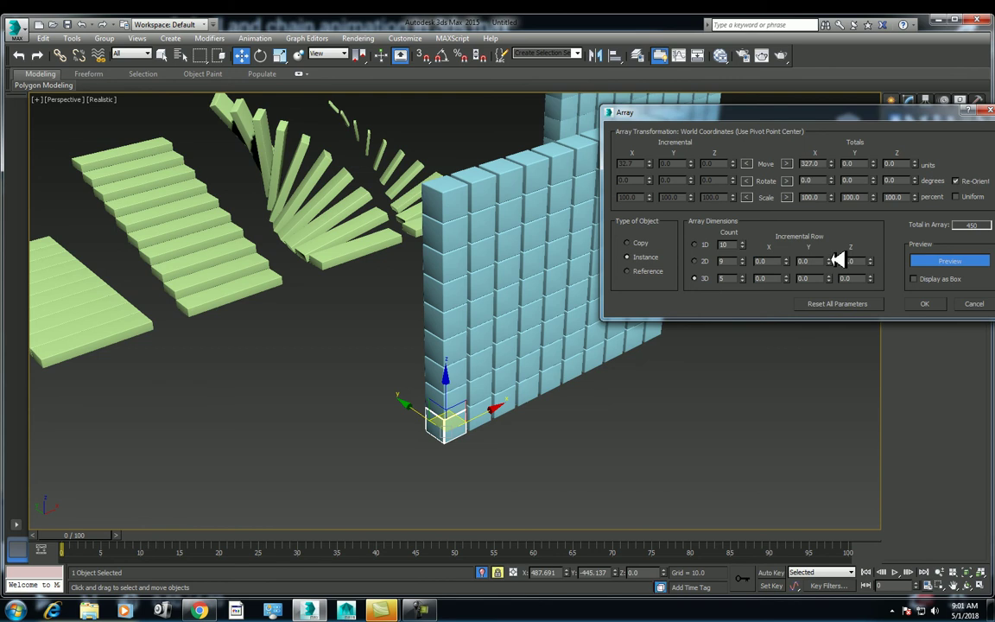
drag(829, 259, 833, 249)
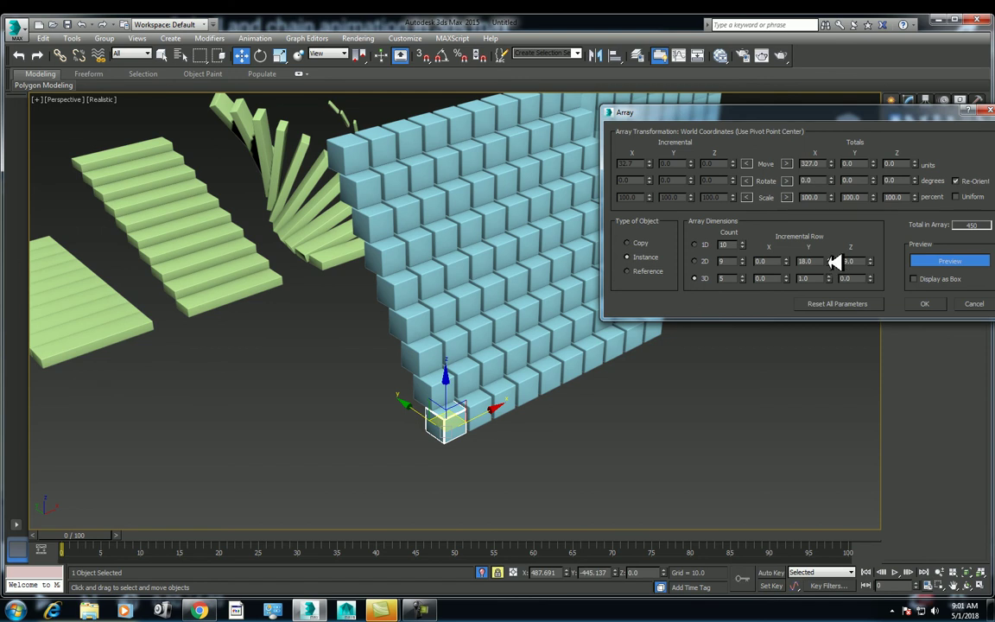
drag(829, 278, 829, 245)
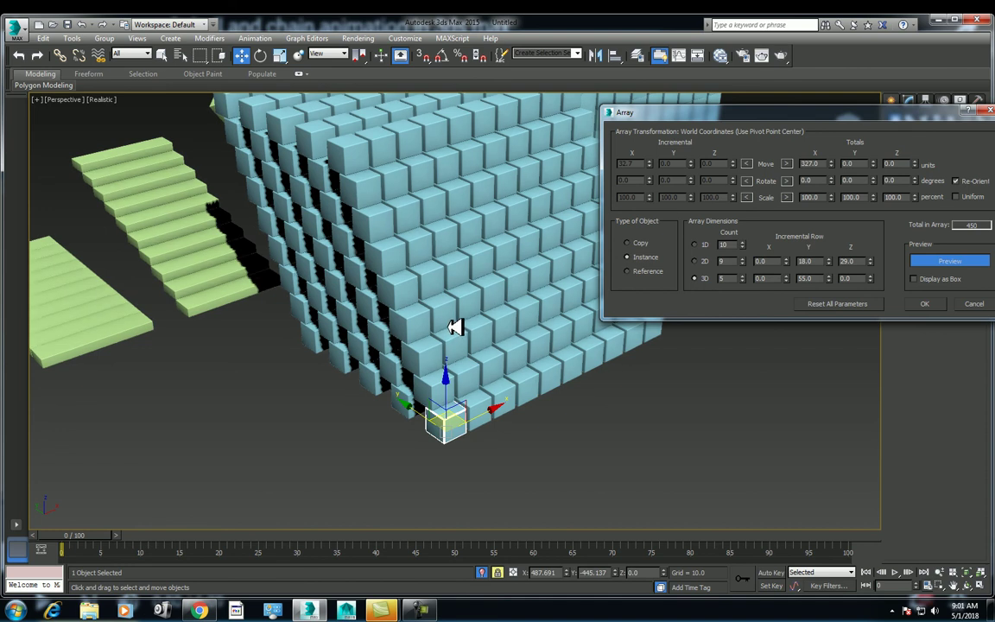
alt+middle_drag(451, 284, 494, 382)
mouse_move(421, 271)
alt+middle_down()
mouse_move(374, 272)
mouse_move(332, 246)
alt+middle_up()
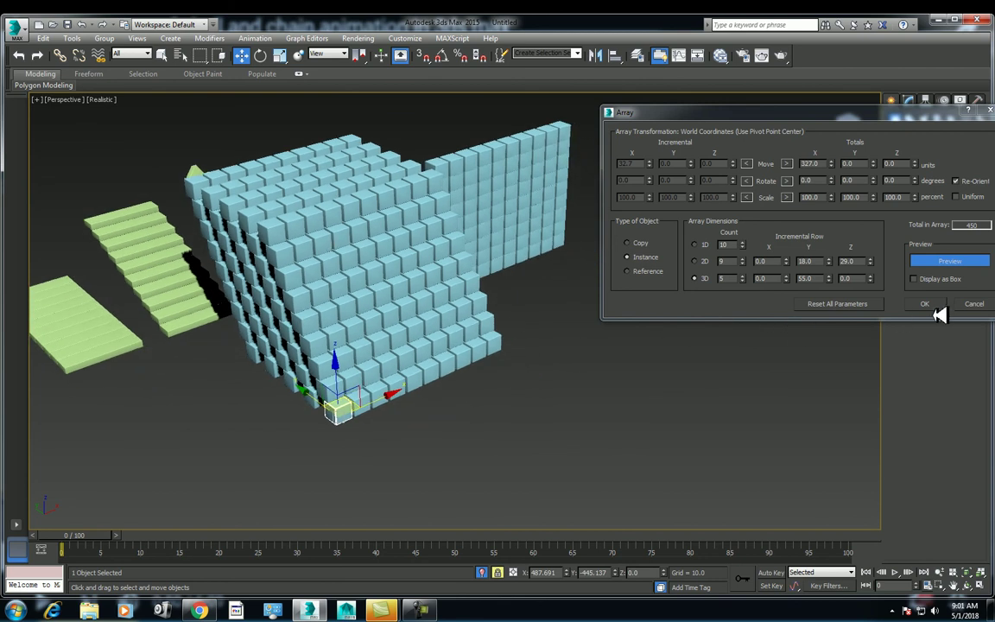
click(933, 304)
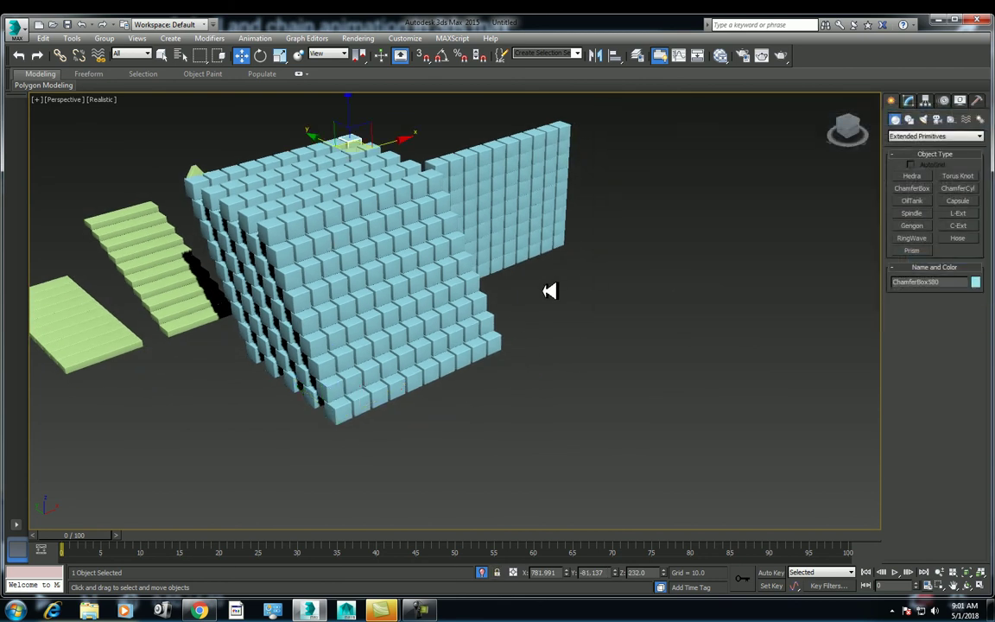
Step: Select only the 3D box block and move it far left, behind the straight stairs
key(t)
drag(487, 456, 339, 272)
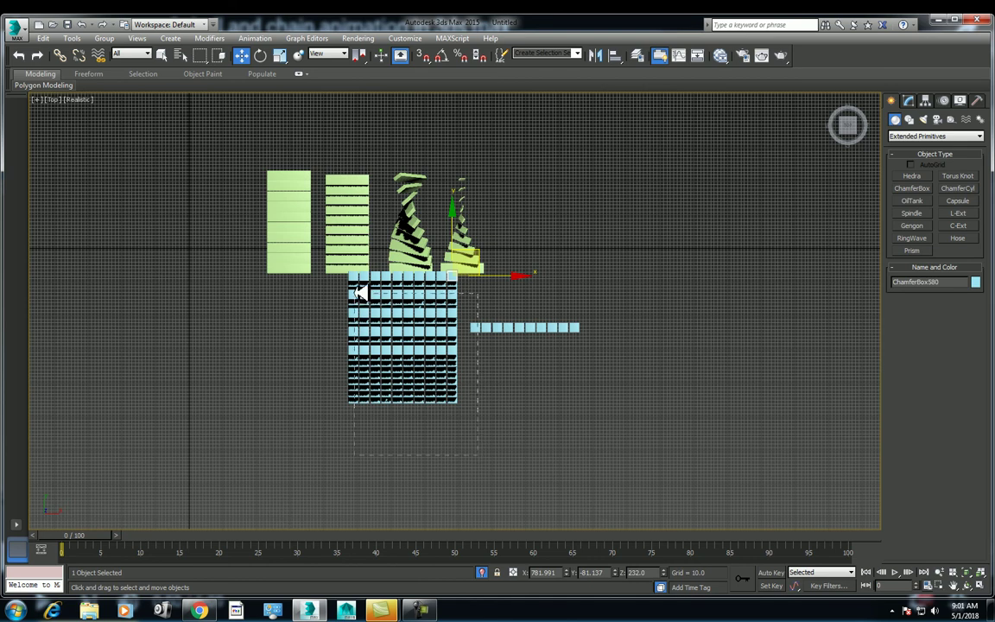
alt+drag(393, 227, 391, 227)
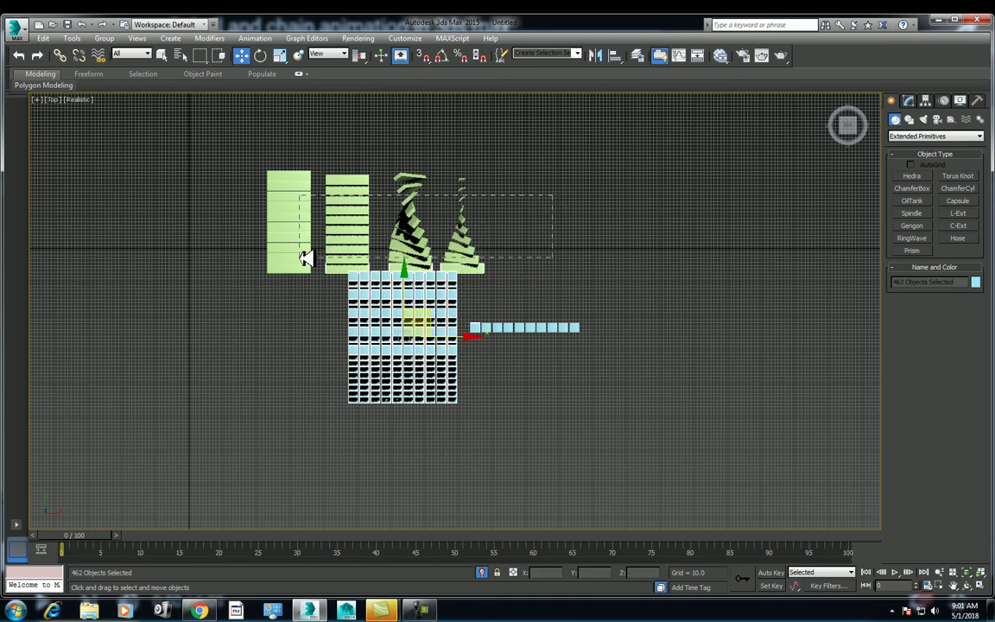
alt+click(302, 218)
key(p)
scroll(501, 311, up, 3)
scroll(533, 288, down, 3)
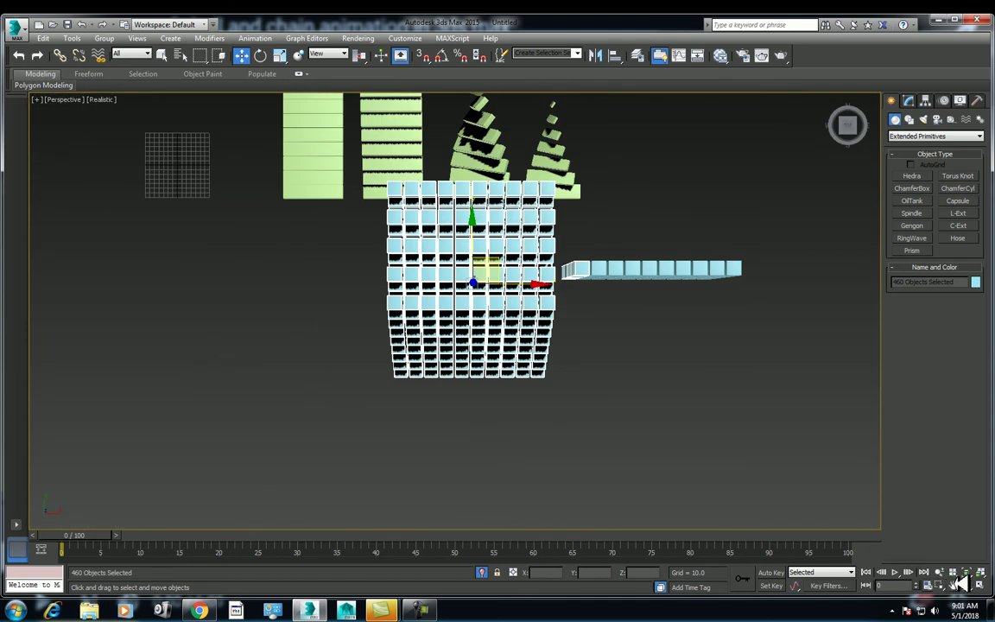
click(972, 586)
mouse_move(478, 345)
mouse_down()
mouse_move(573, 262)
mouse_move(549, 273)
mouse_up()
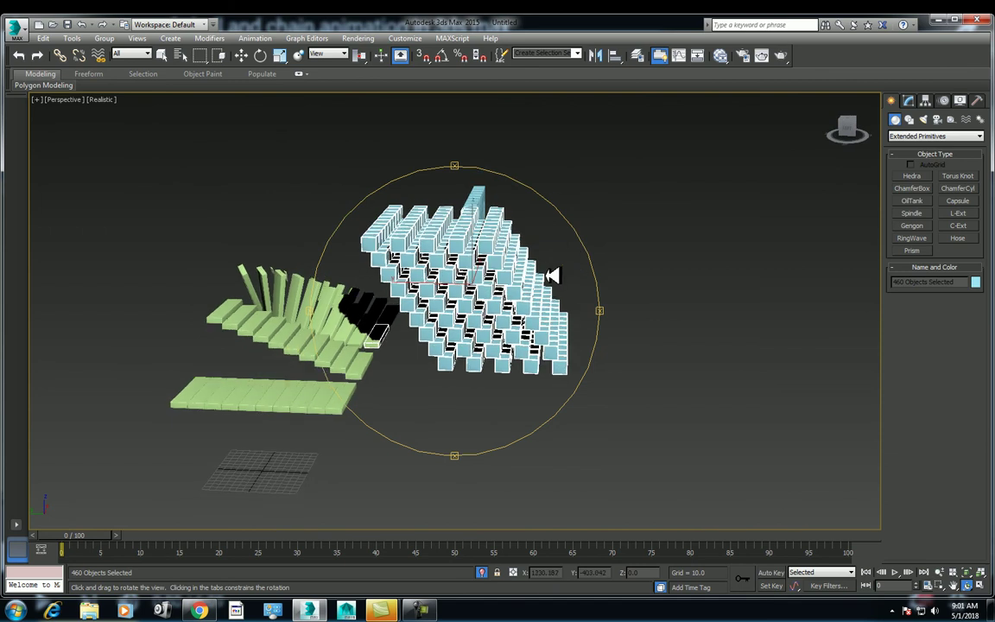
click(979, 586)
right_click(496, 307)
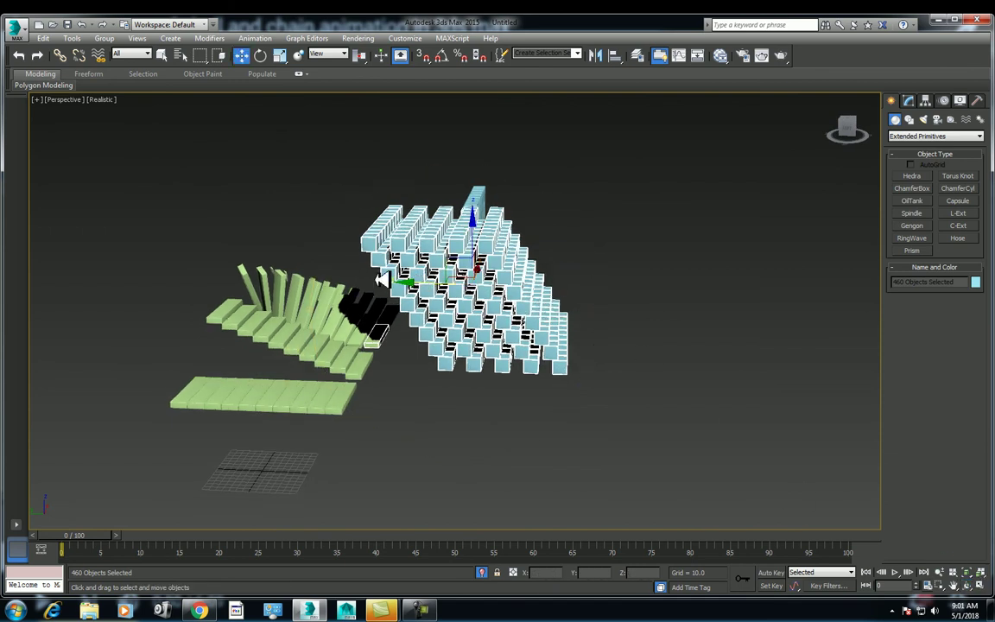
drag(382, 281, 18, 281)
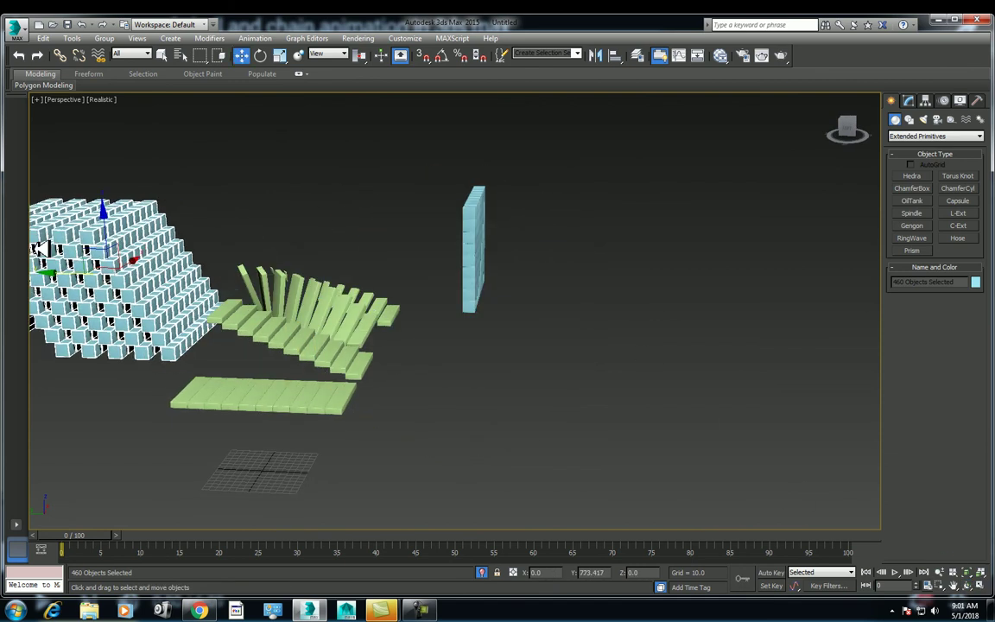
Step: Select the box wall and move it in beside the spiral stairs
click(976, 585)
mouse_move(651, 393)
mouse_down()
mouse_move(627, 270)
mouse_move(562, 294)
mouse_move(559, 327)
mouse_move(555, 320)
mouse_up()
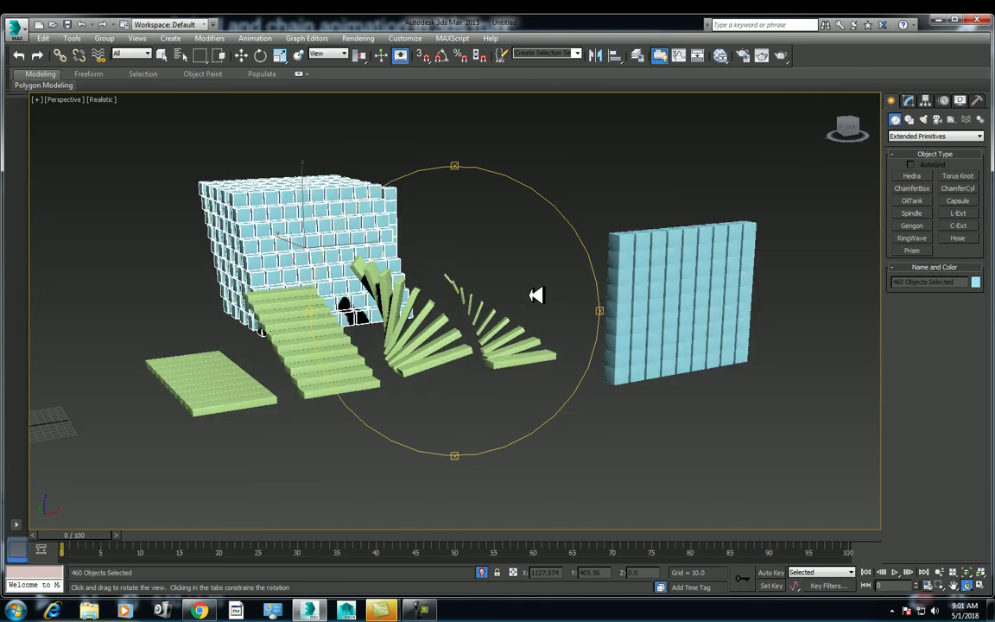
scroll(535, 295, down, 3)
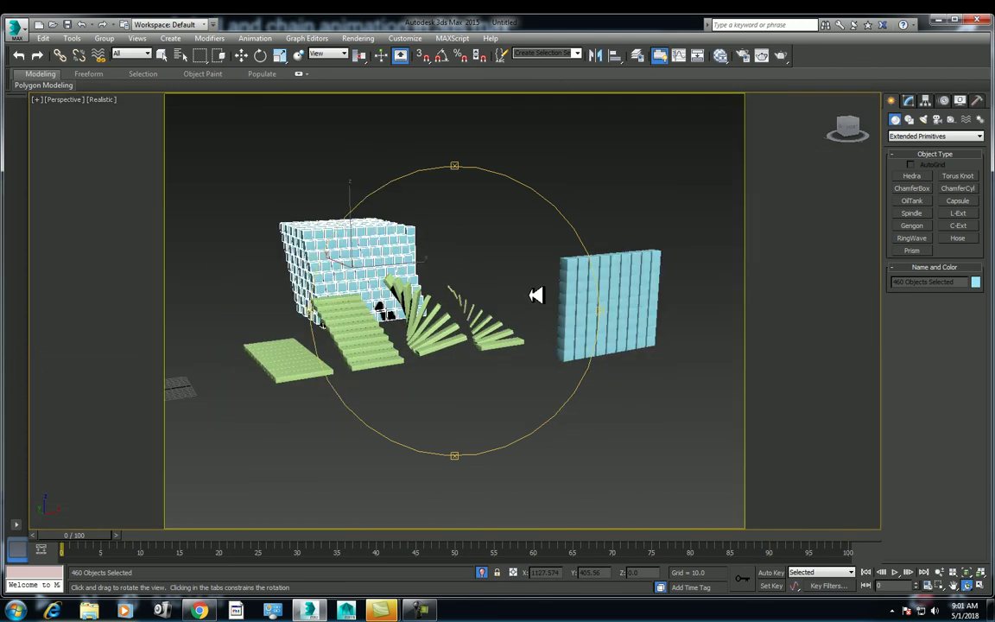
click(942, 573)
mouse_move(518, 382)
mouse_down()
mouse_move(577, 402)
mouse_move(595, 360)
mouse_up()
key(w)
drag(746, 218, 592, 407)
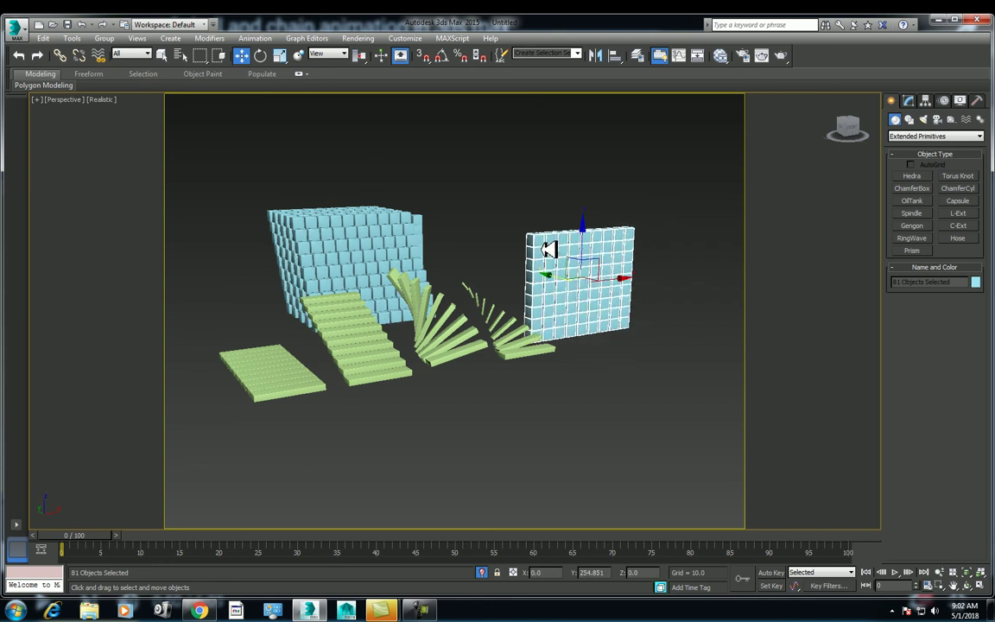
drag(633, 295, 507, 270)
click(945, 572)
mouse_move(703, 501)
mouse_down()
mouse_move(620, 435)
mouse_move(709, 447)
mouse_move(680, 429)
mouse_up()
key(w)
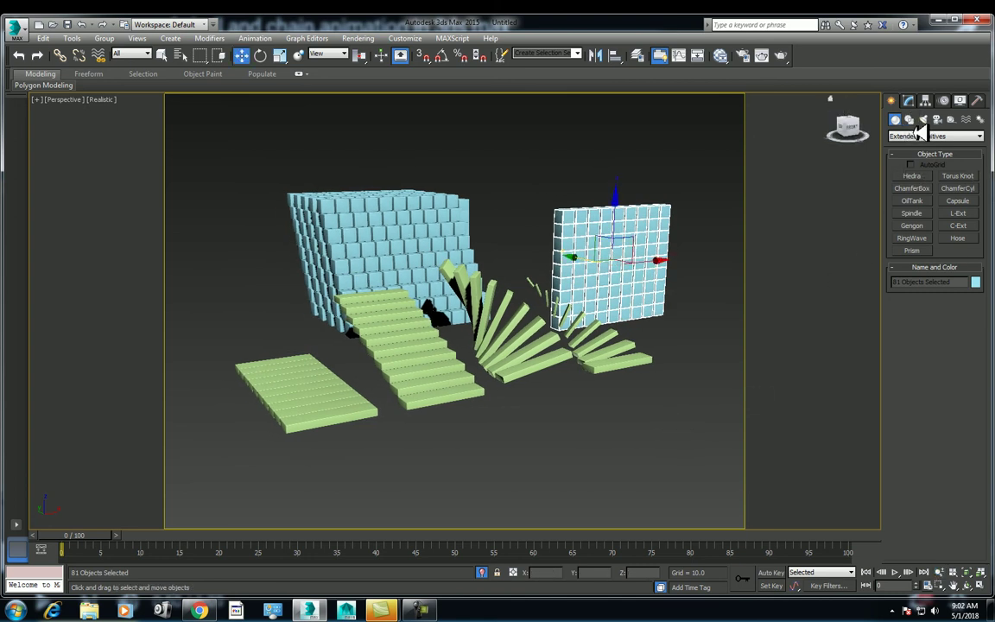
Step: Place a Standard Skylight, Sky001, in the scene and start a production render
click(924, 119)
click(918, 136)
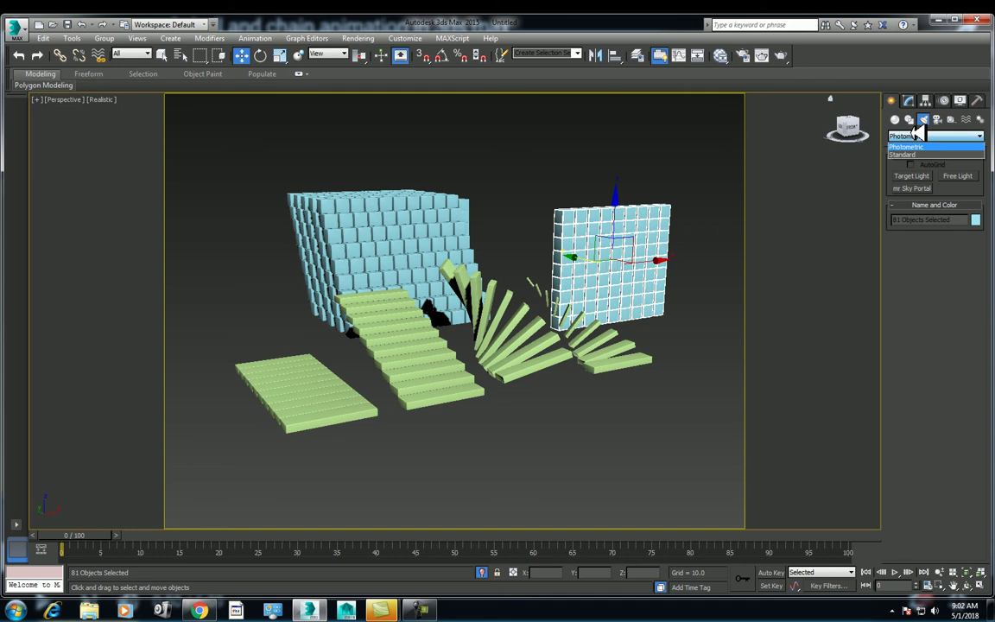
click(911, 147)
click(961, 202)
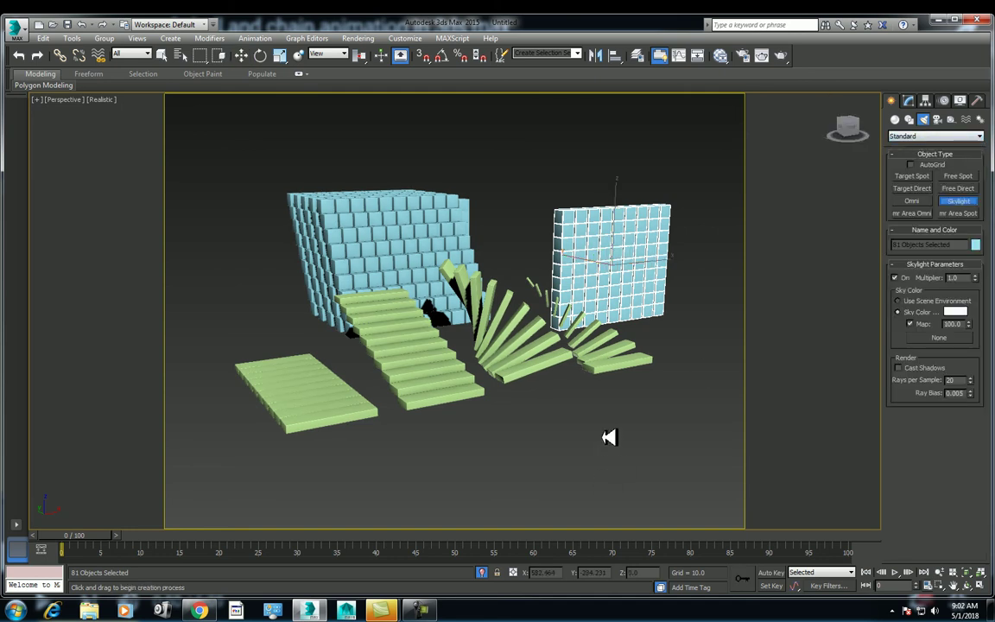
click(558, 423)
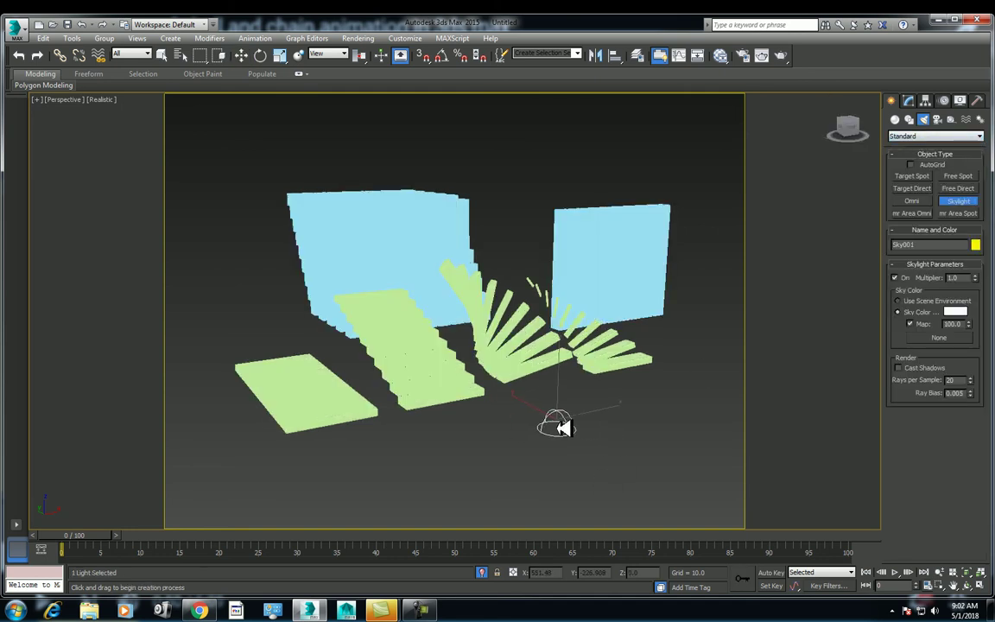
click(782, 54)
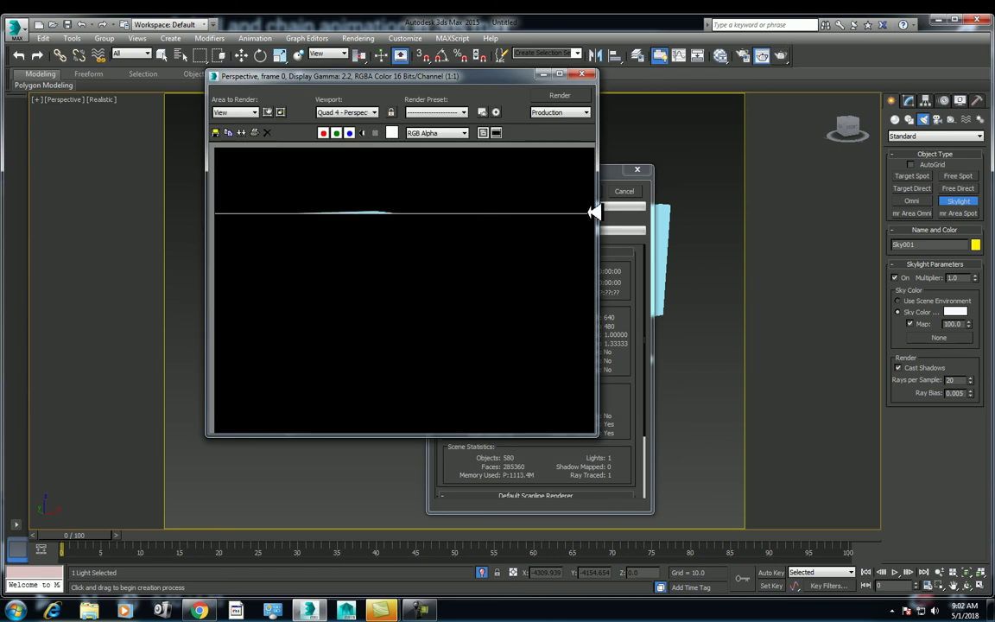
Step: Close the render, set the Environment background to grey 74, and render again
click(635, 190)
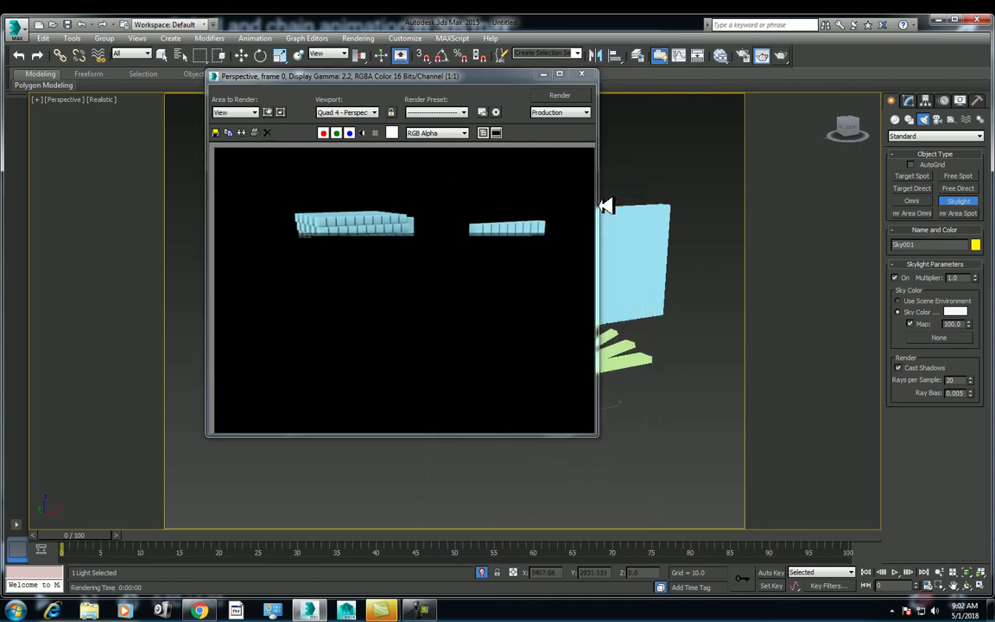
click(581, 75)
right_click(688, 252)
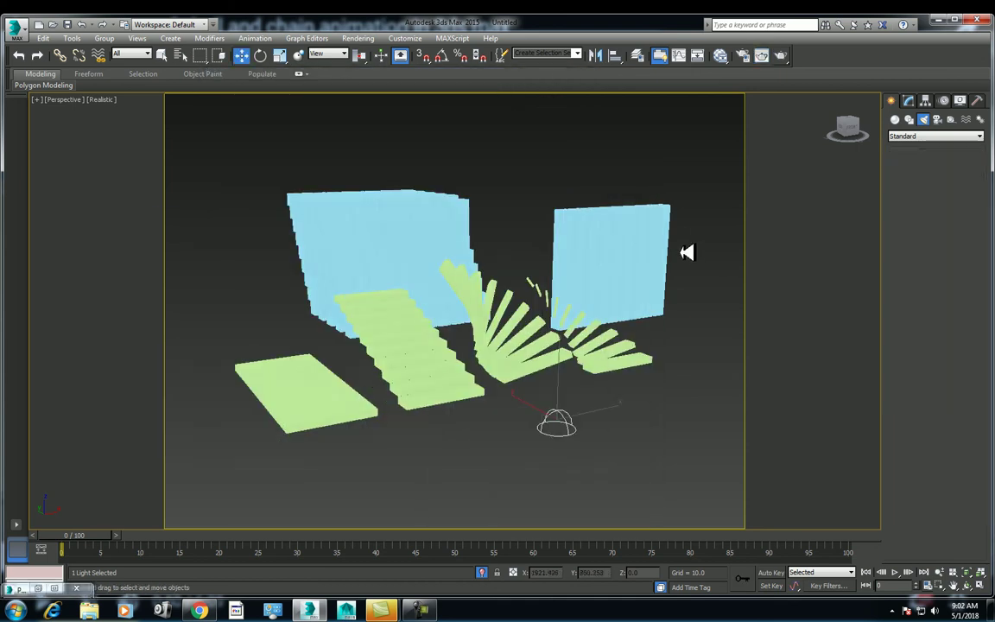
click(358, 38)
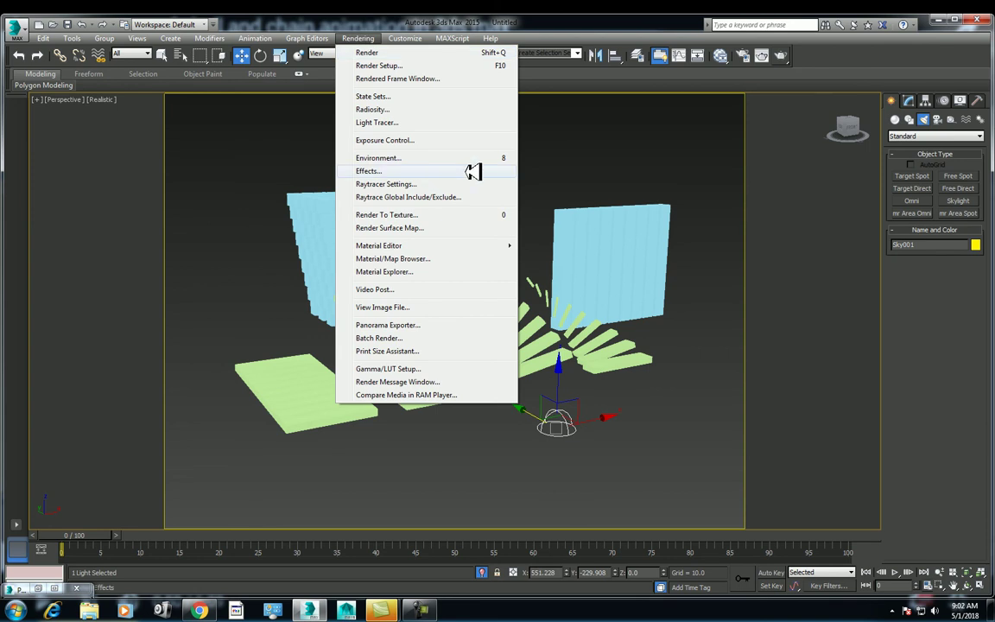
click(471, 159)
click(584, 201)
drag(341, 82, 341, 103)
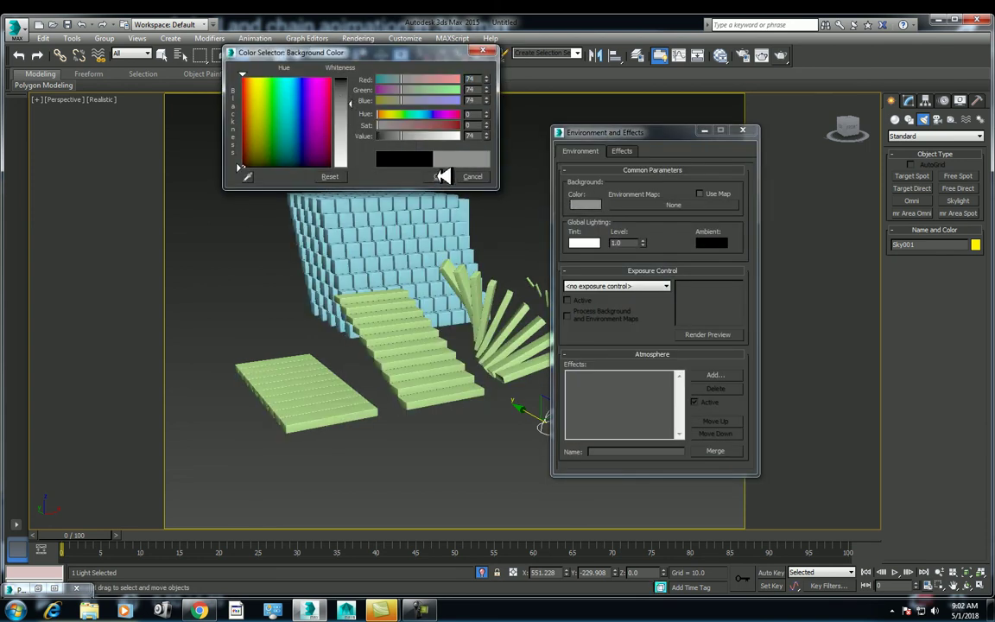
click(438, 176)
click(742, 130)
click(782, 54)
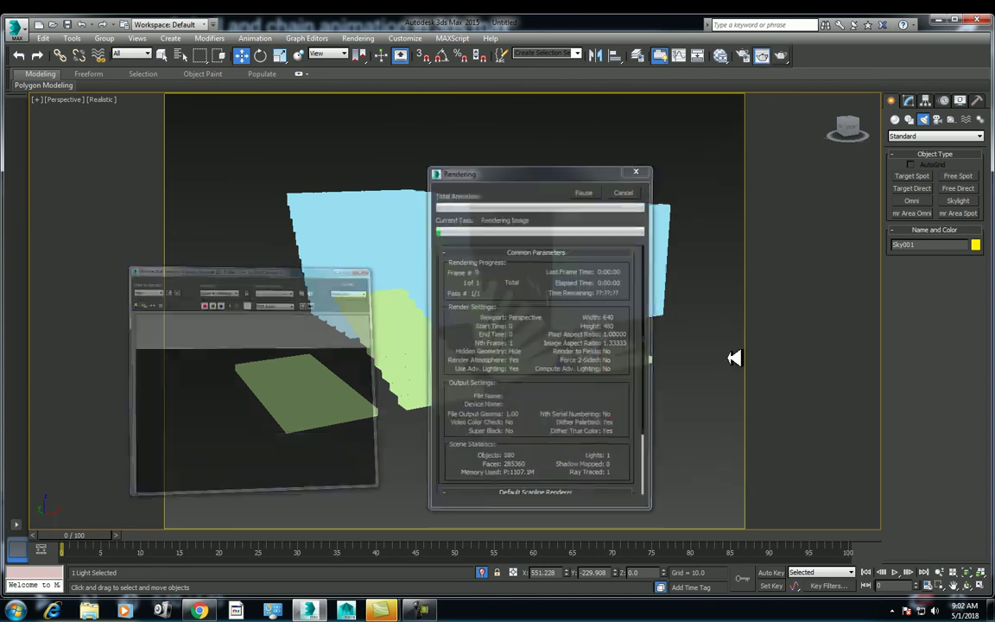